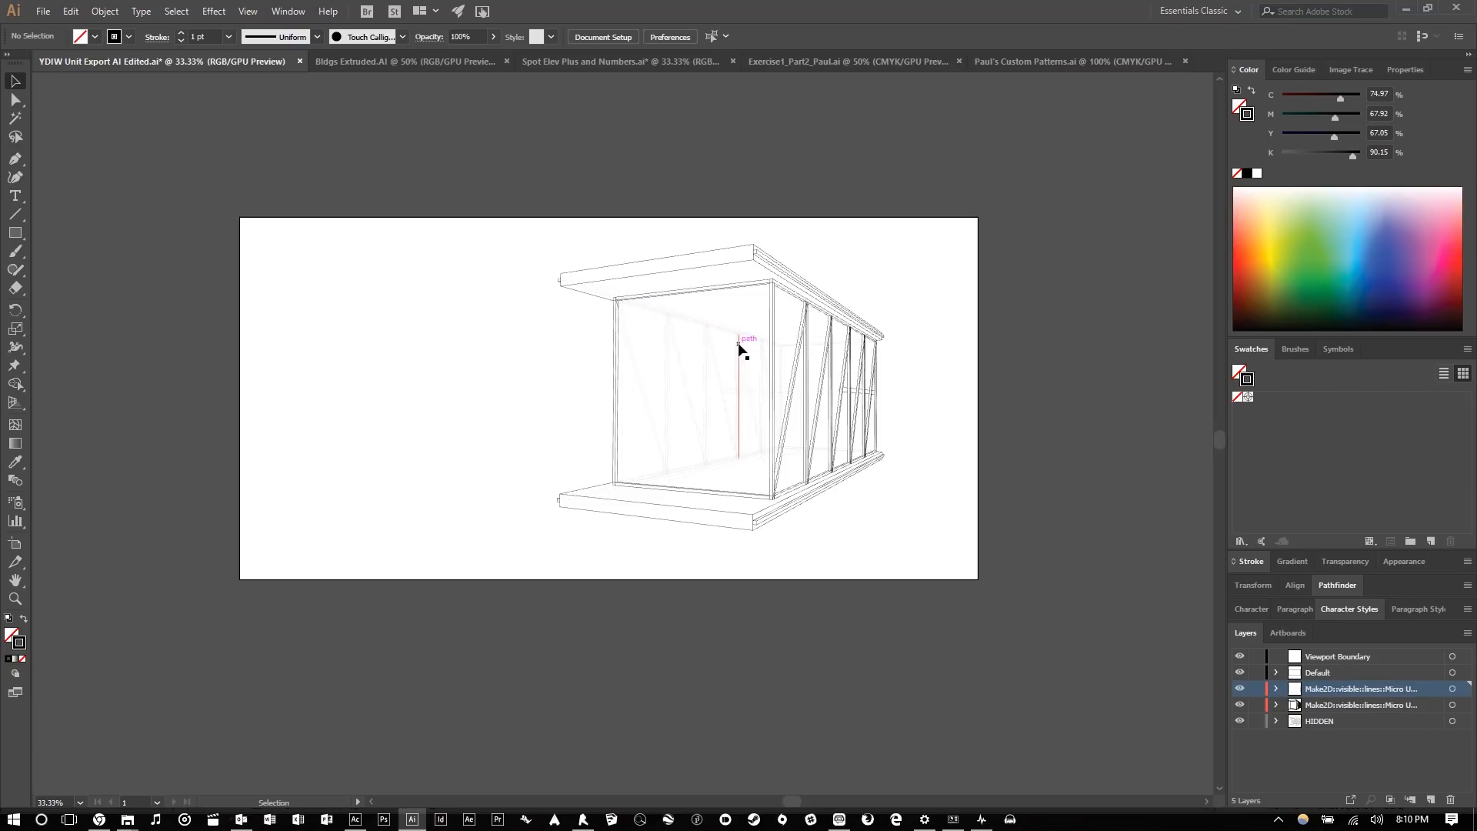
- Duplicate the Make2D visible lines layer that holds the pavilion's linework
scroll(738, 349, up, 3)
scroll(669, 366, down, 2)
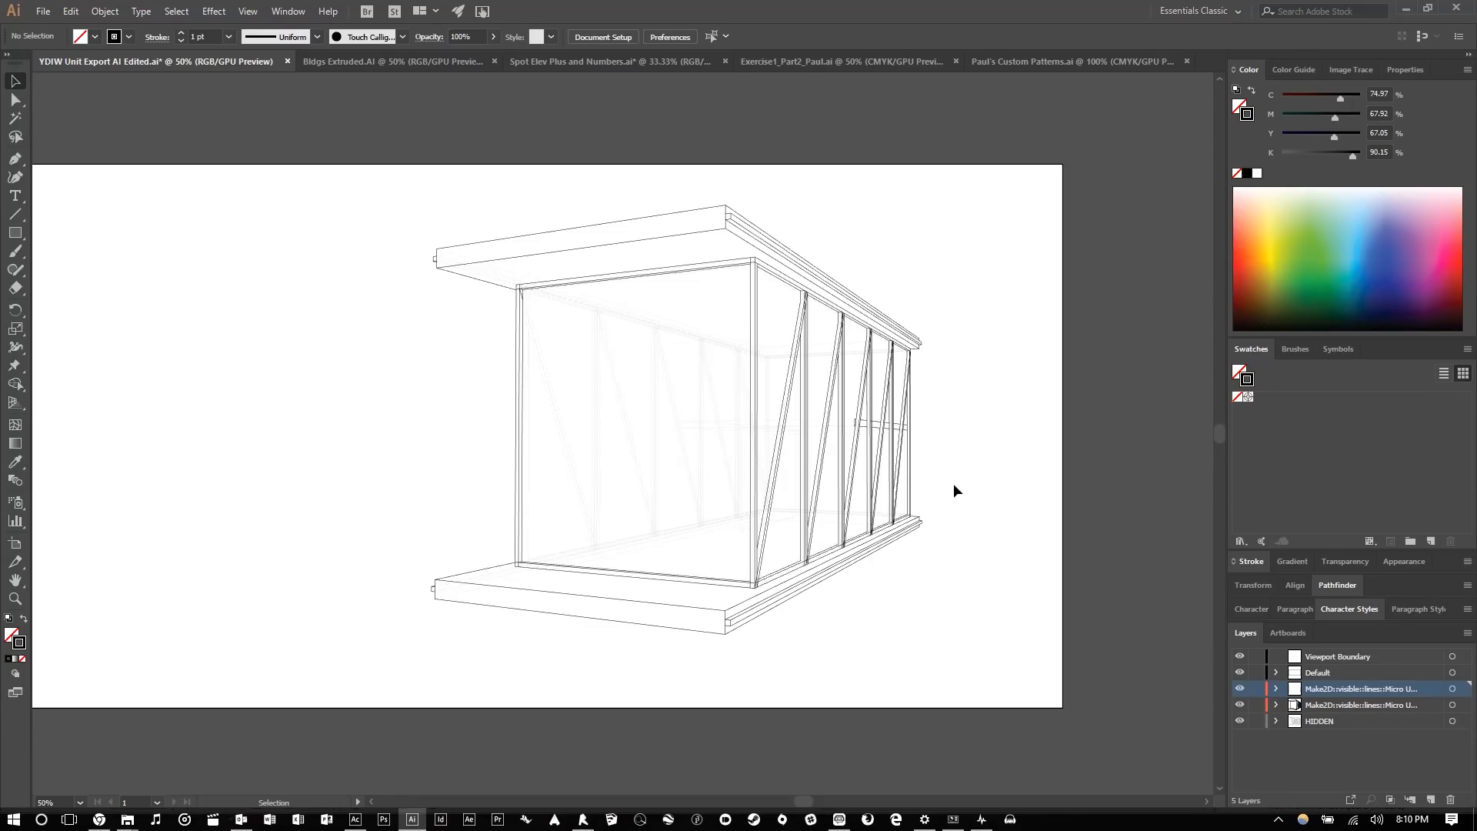
click(1385, 704)
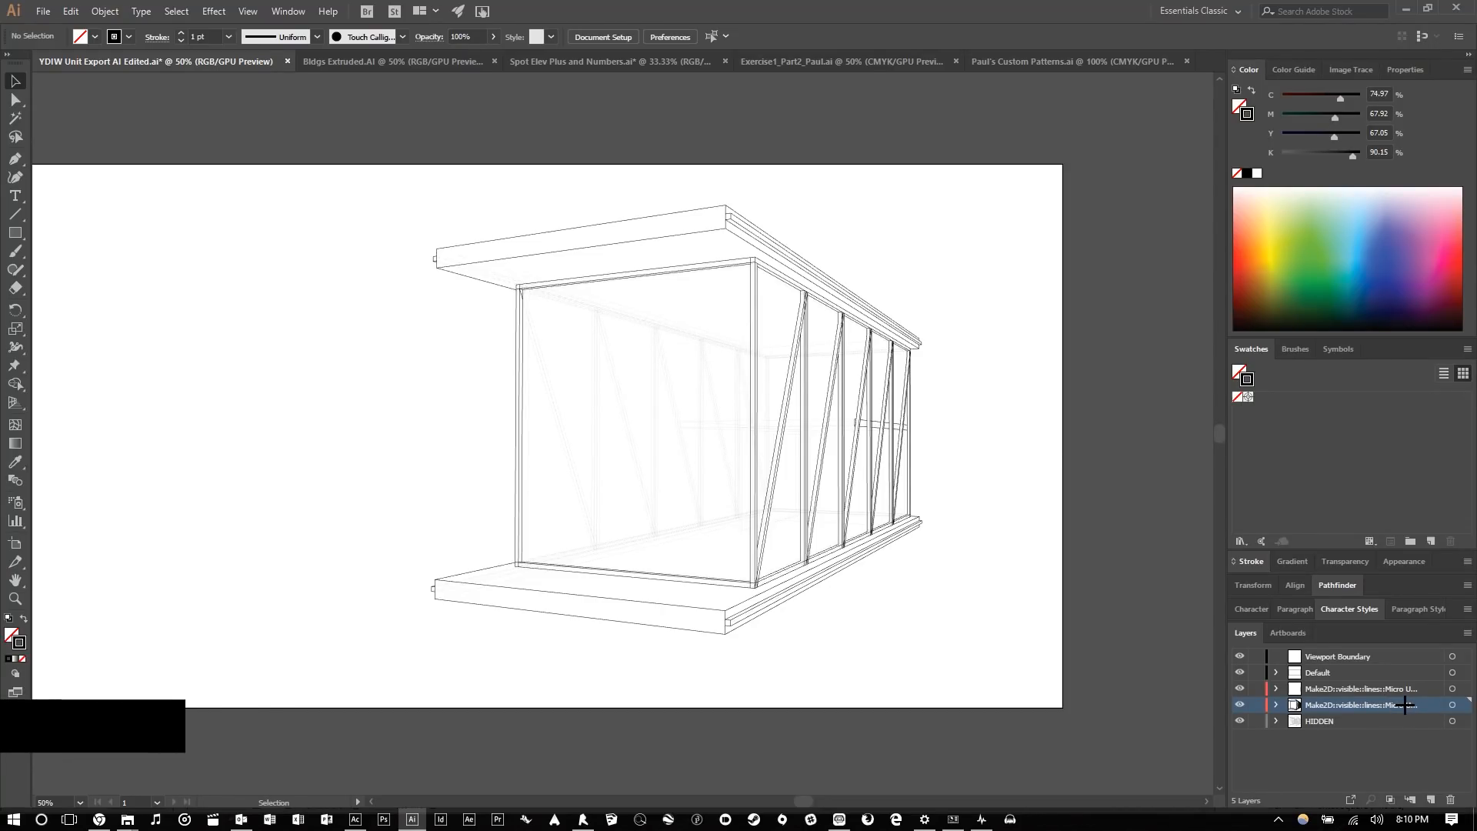
drag(1381, 703, 1373, 714)
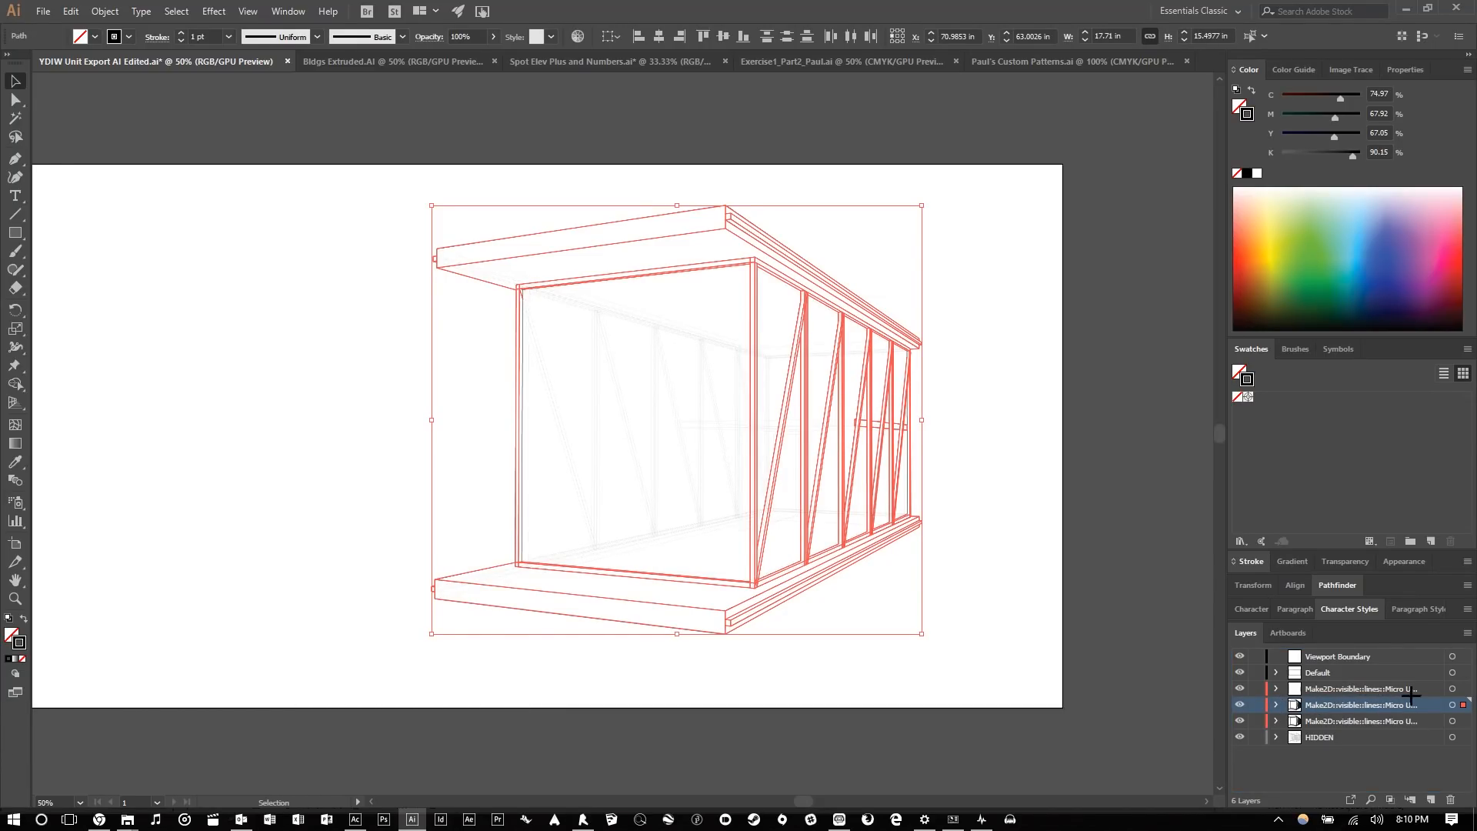
- Select all linework on the duplicated layer and make it into a Live Paint group
click(1451, 705)
click(105, 10)
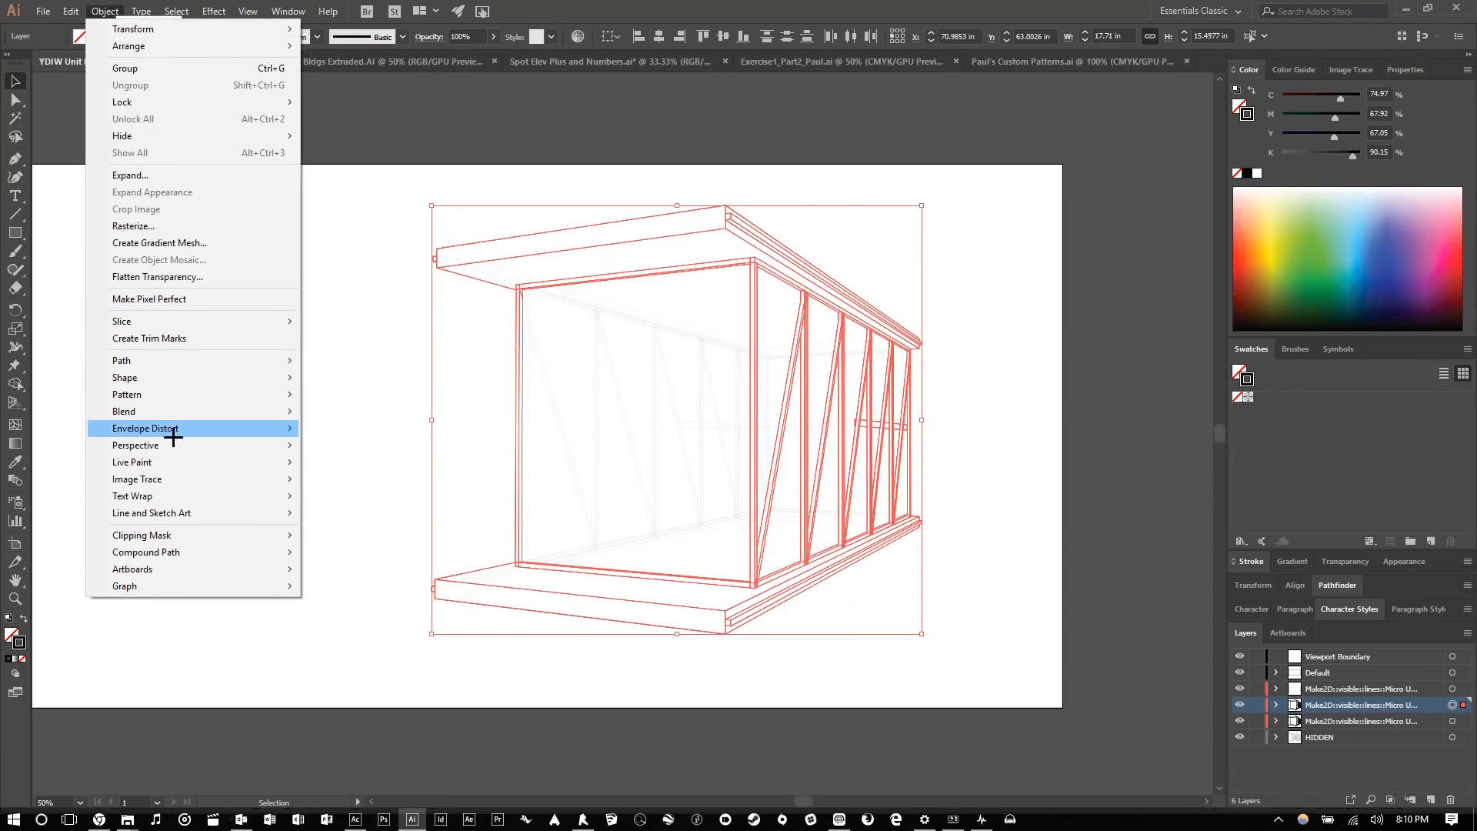
mouse_move(182, 461)
click(326, 460)
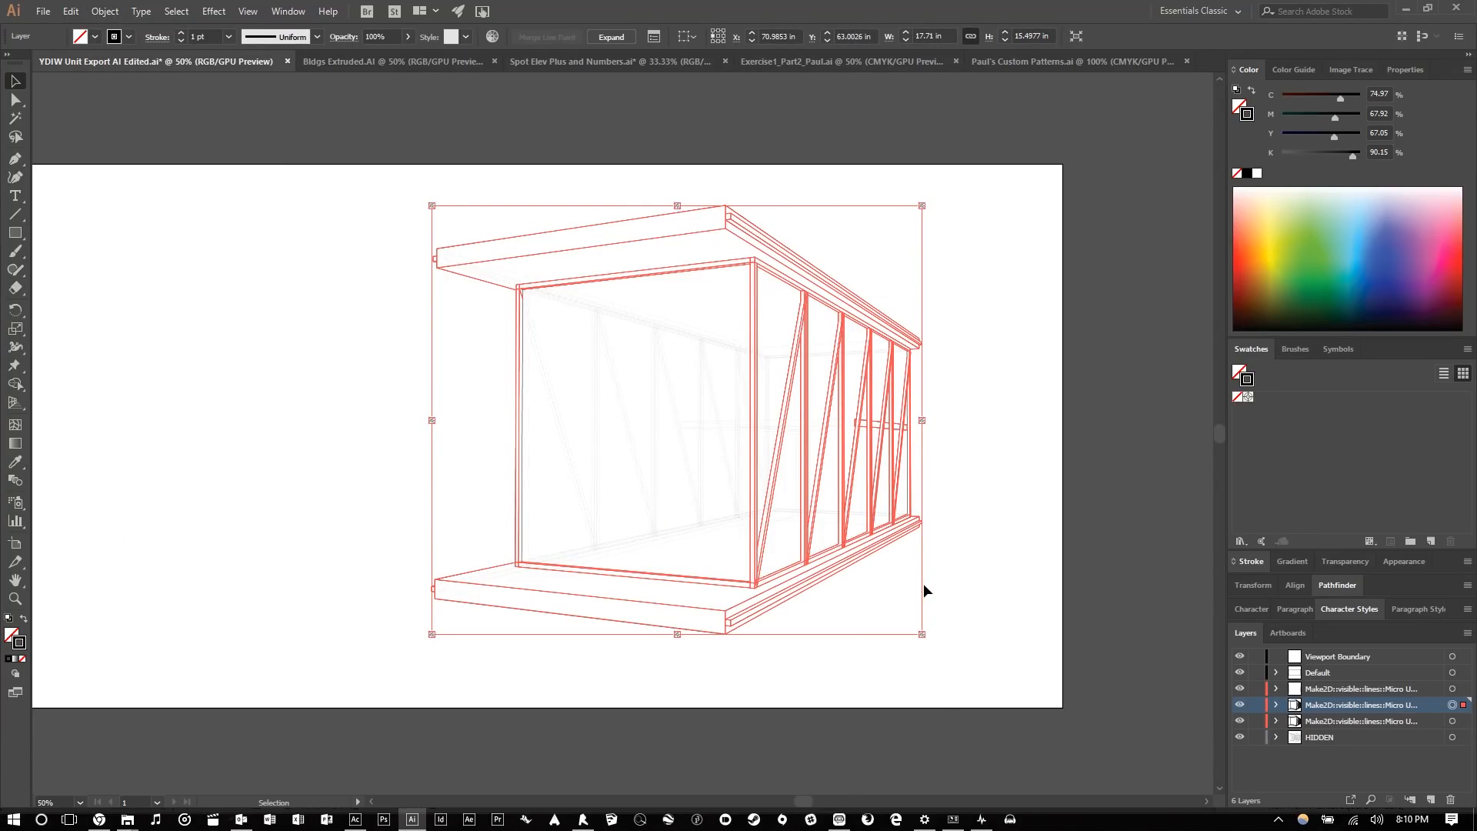
- Rename the duplicated layer as Live Paint
double_click(1348, 705)
text(Live )
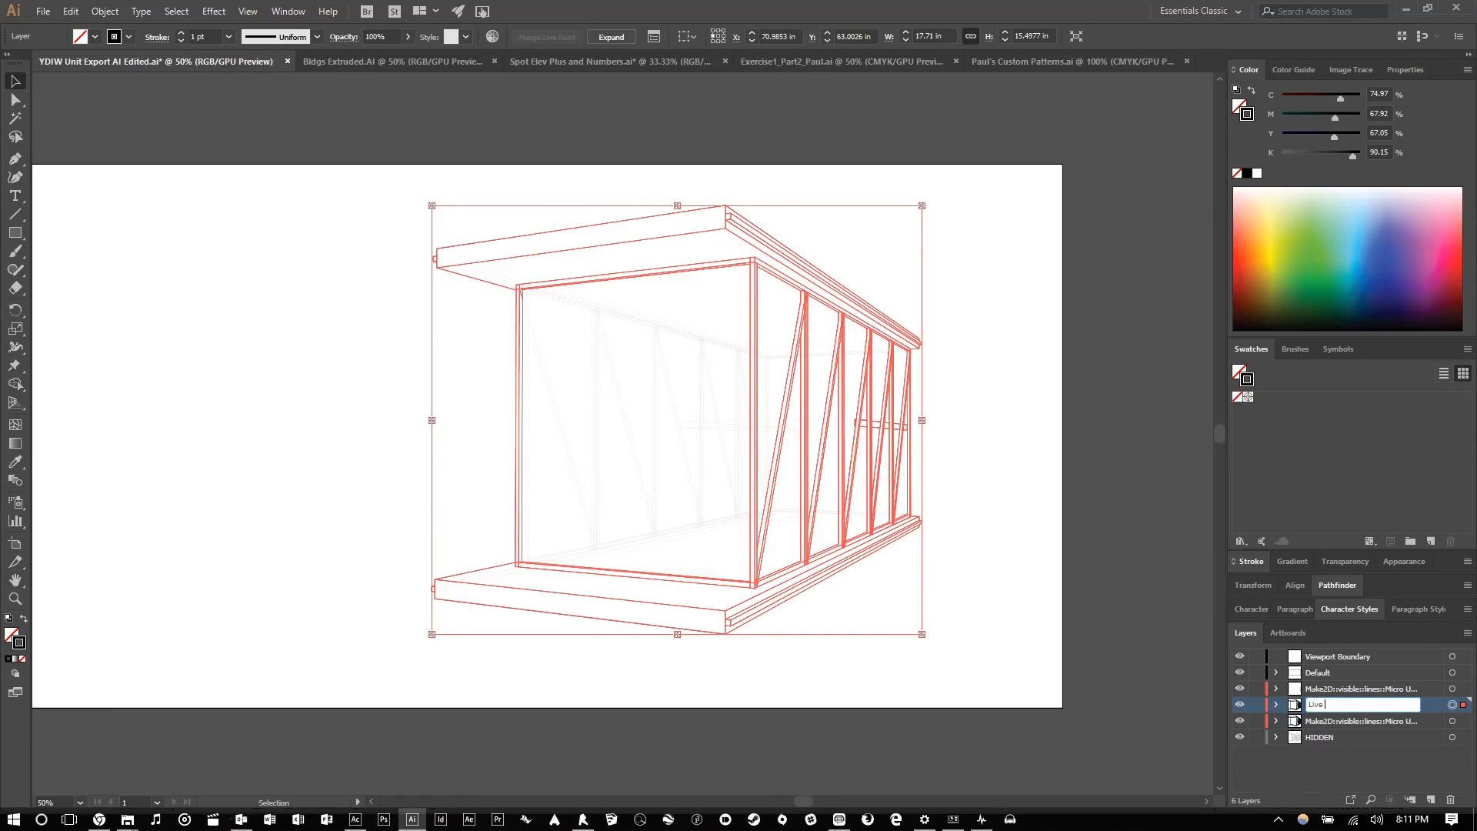
text(Paint)
key(Return)
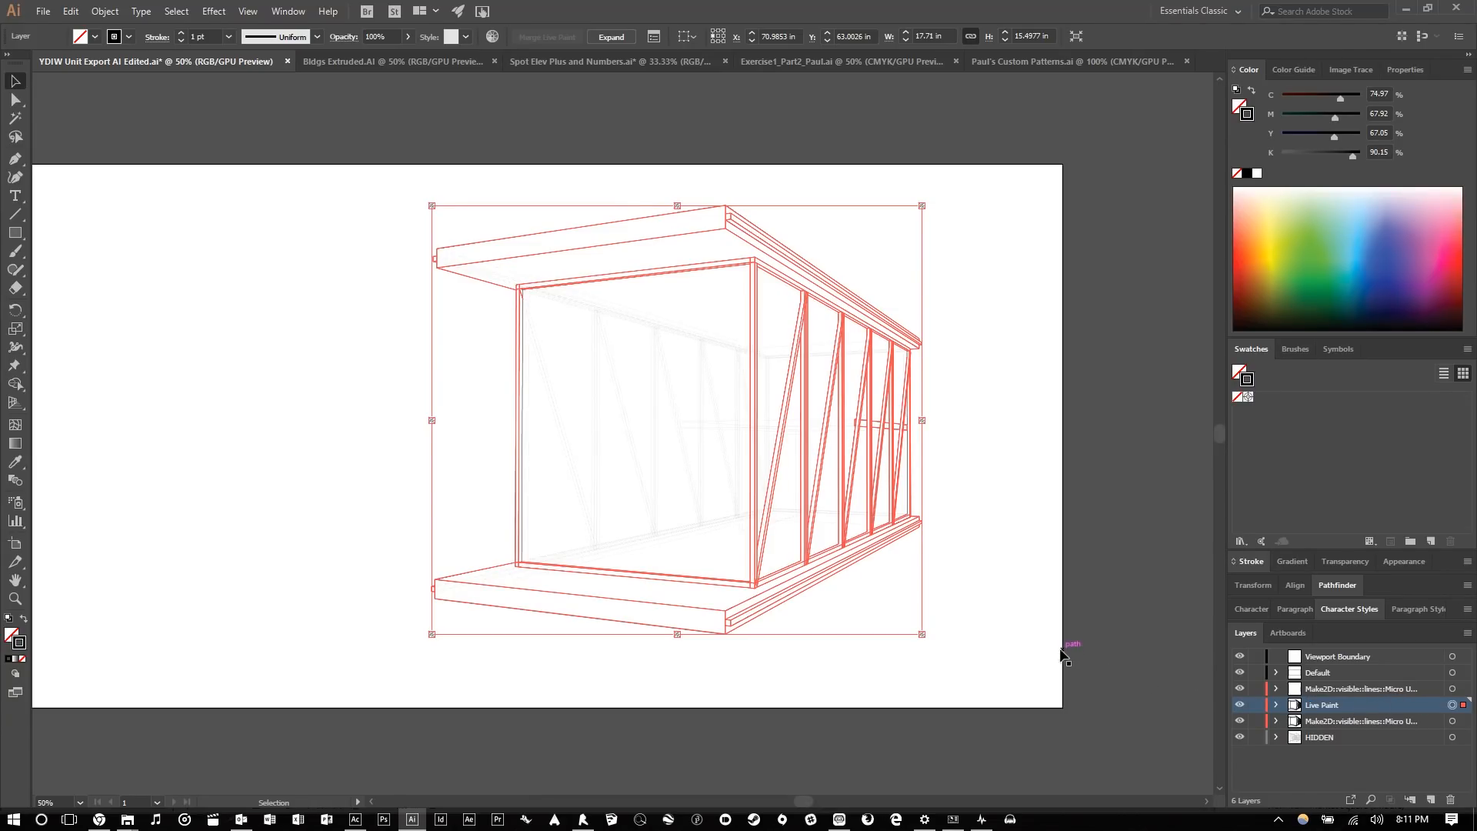
- Swap the fill and stroke of the Live Paint group to fill it black, and expand the group into regular paths
click(23, 620)
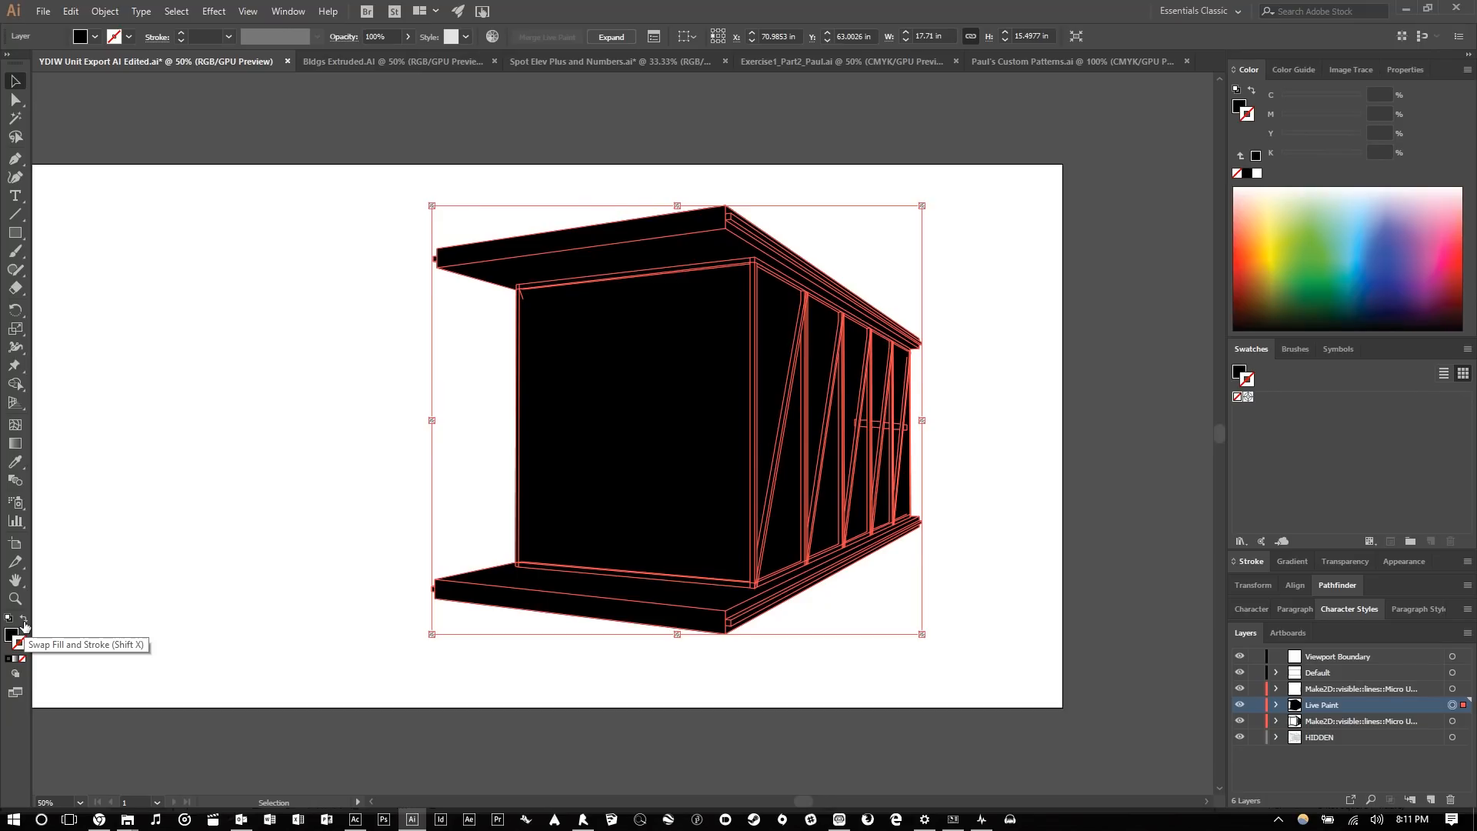
click(305, 456)
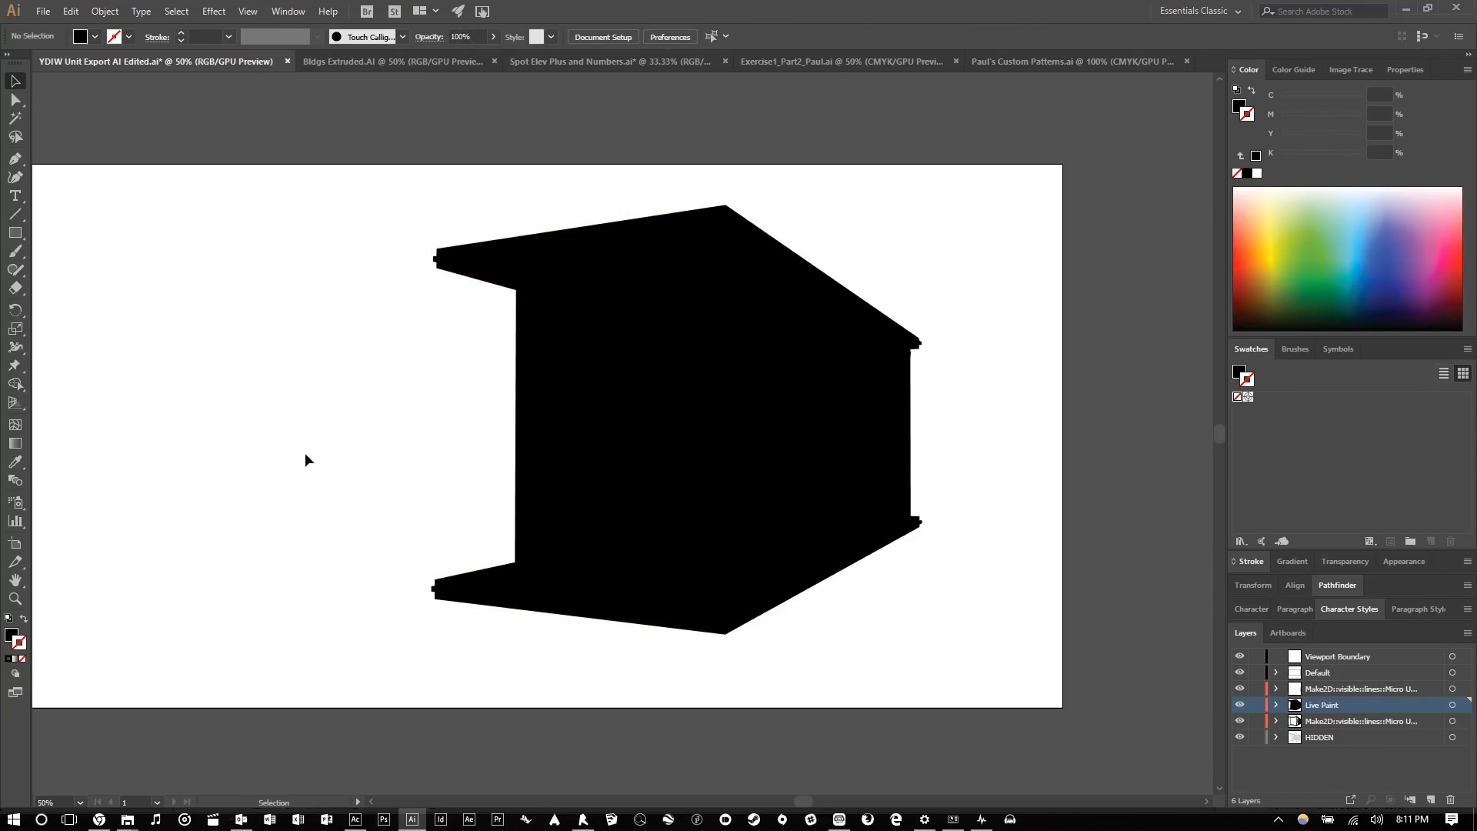
click(1451, 705)
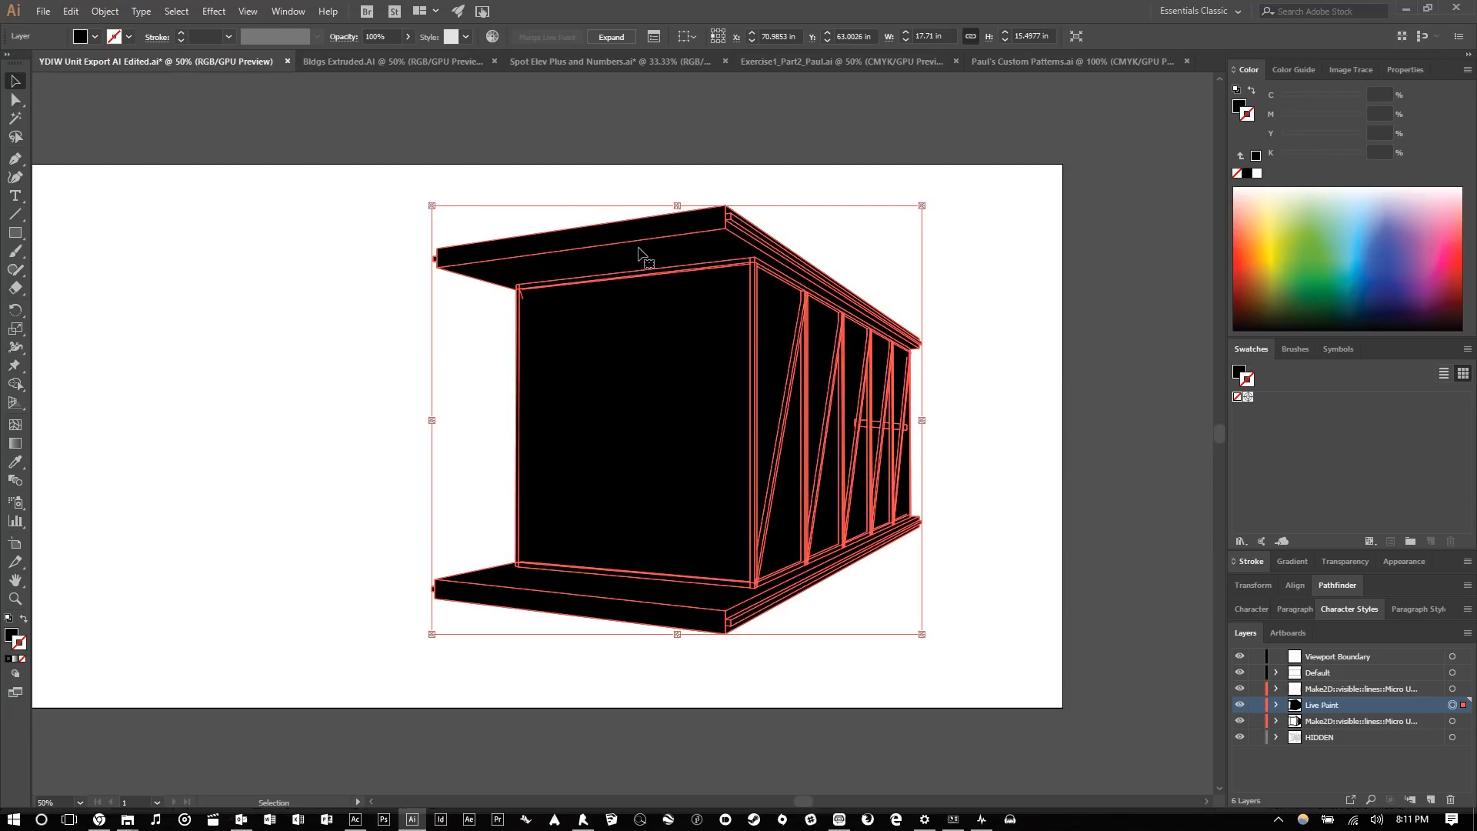
click(611, 37)
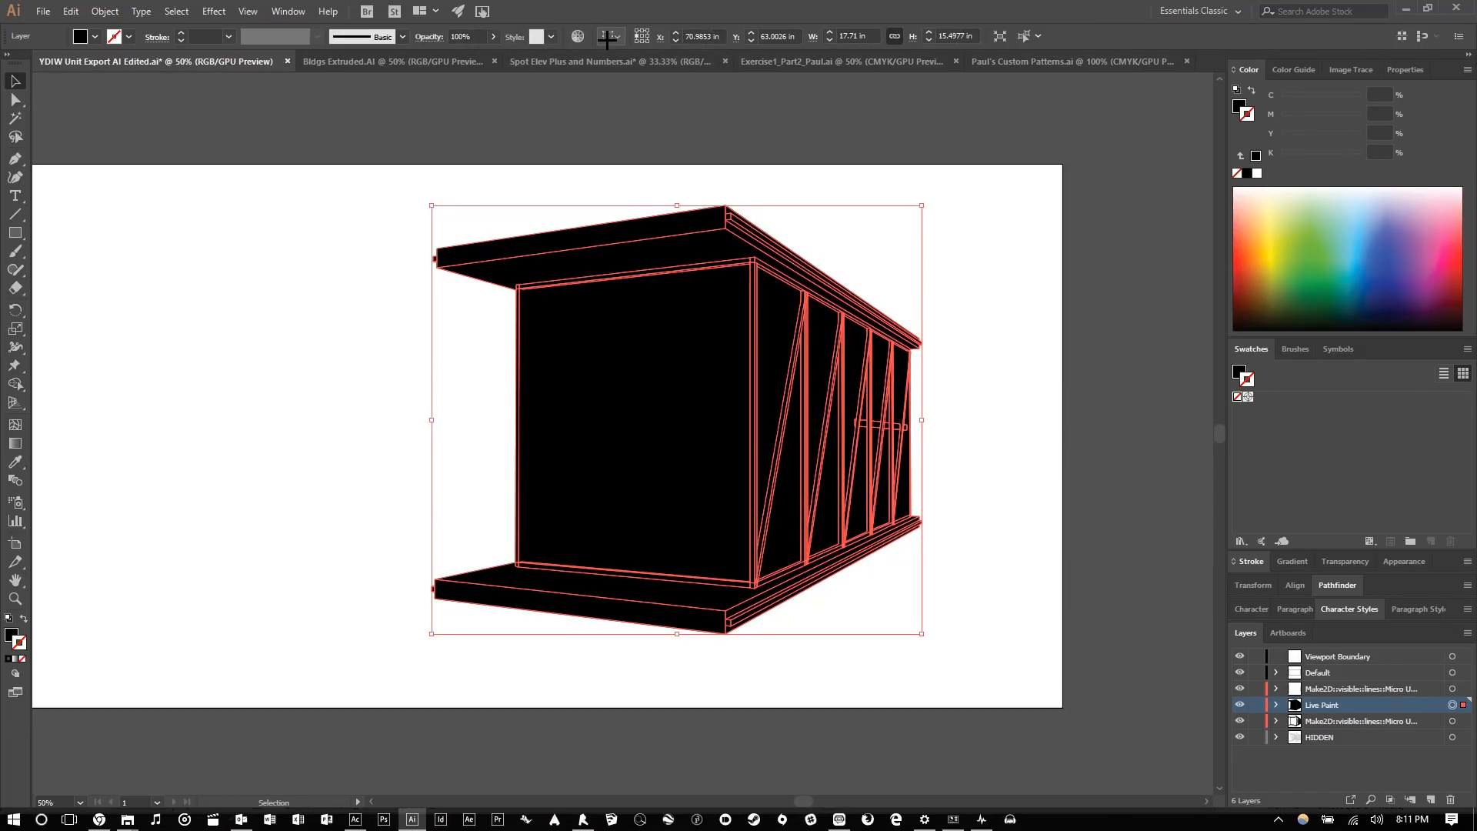
- Ungroup the expanded artwork into separate faces, test-moving the roof's underside face away from the building and undoing the move
click(1011, 342)
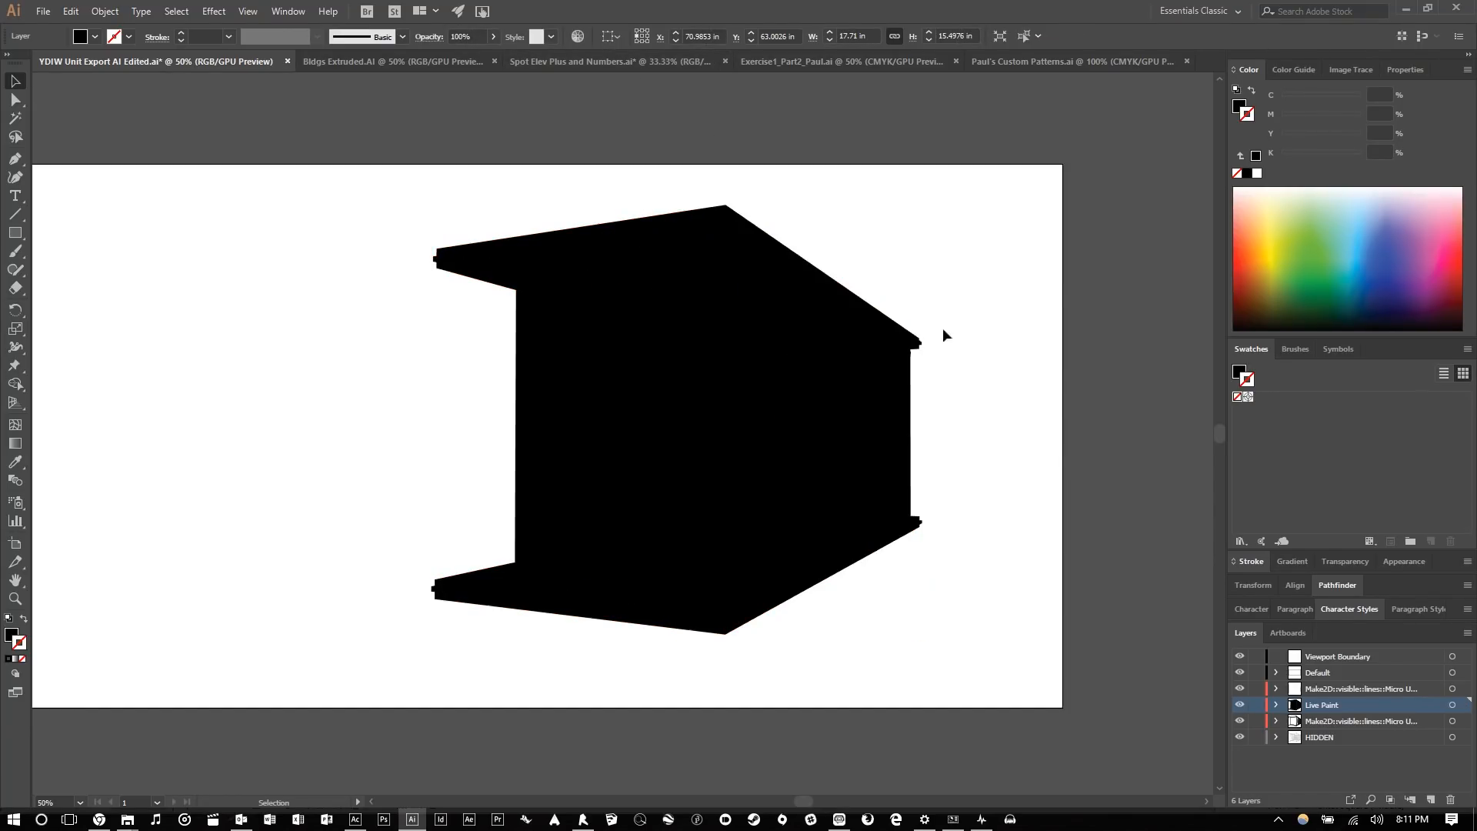
click(694, 242)
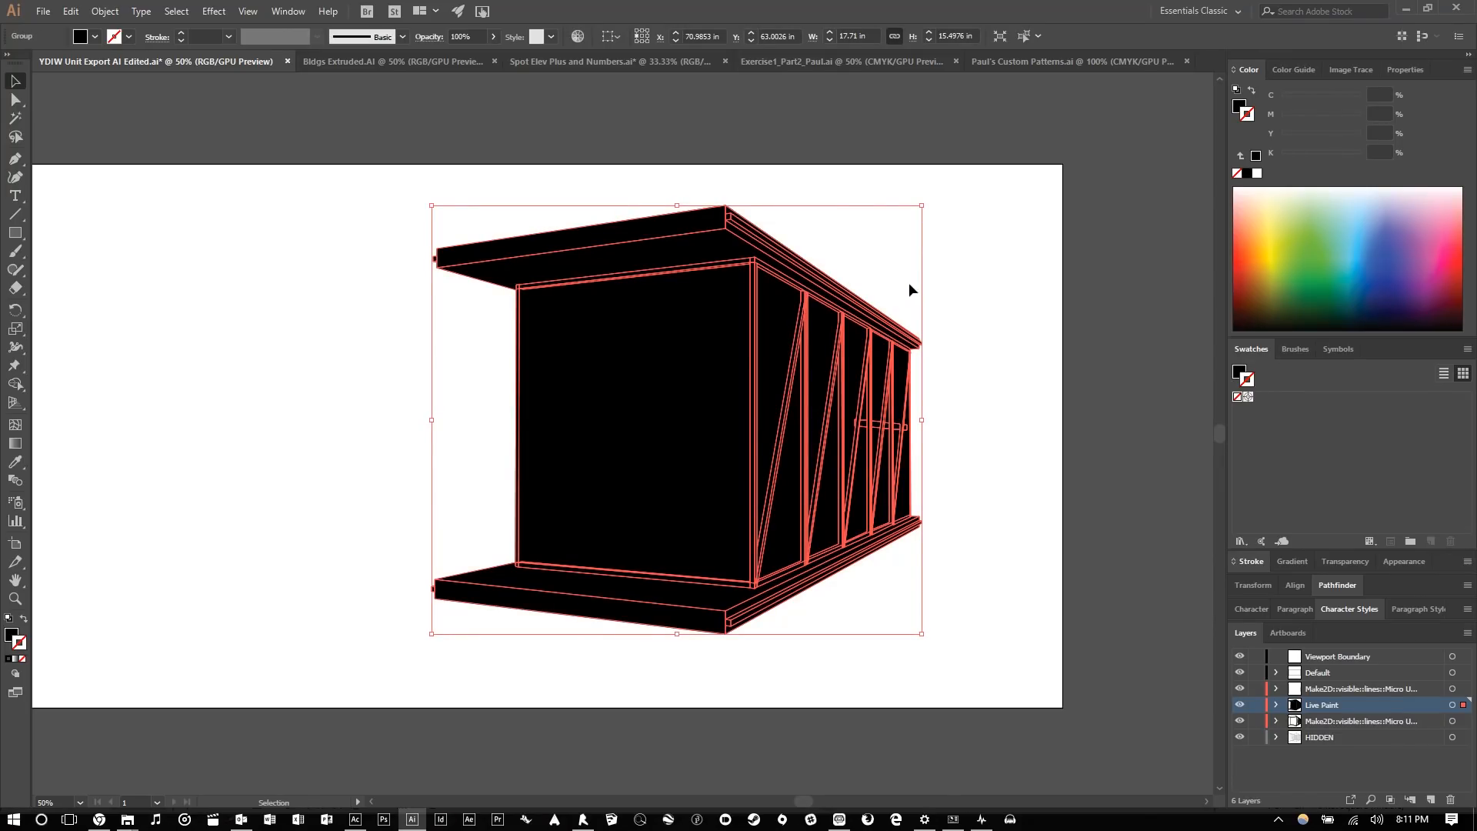
click(322, 325)
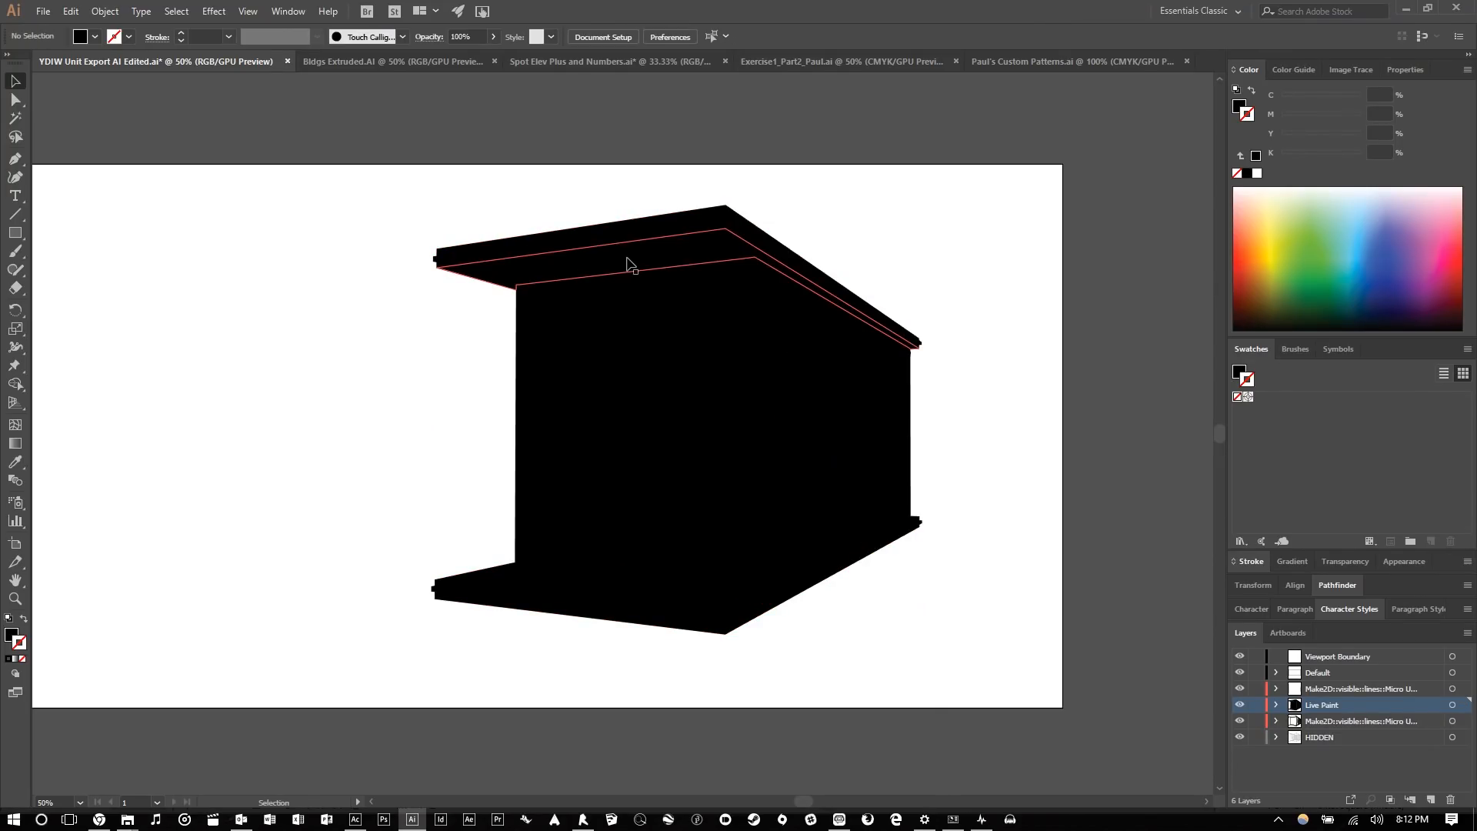
right_click(990, 277)
click(787, 306)
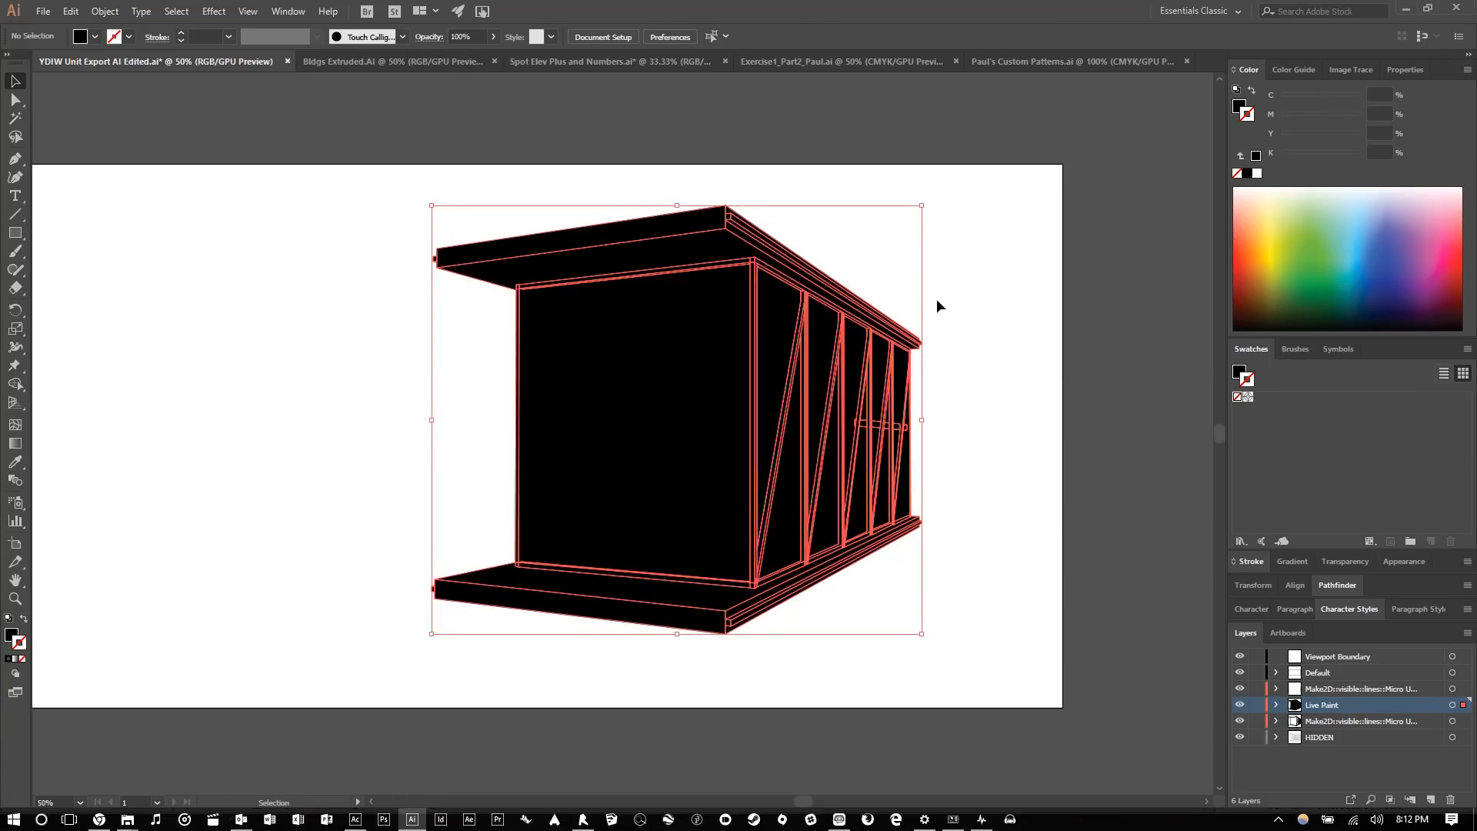
right_click(973, 297)
click(1027, 416)
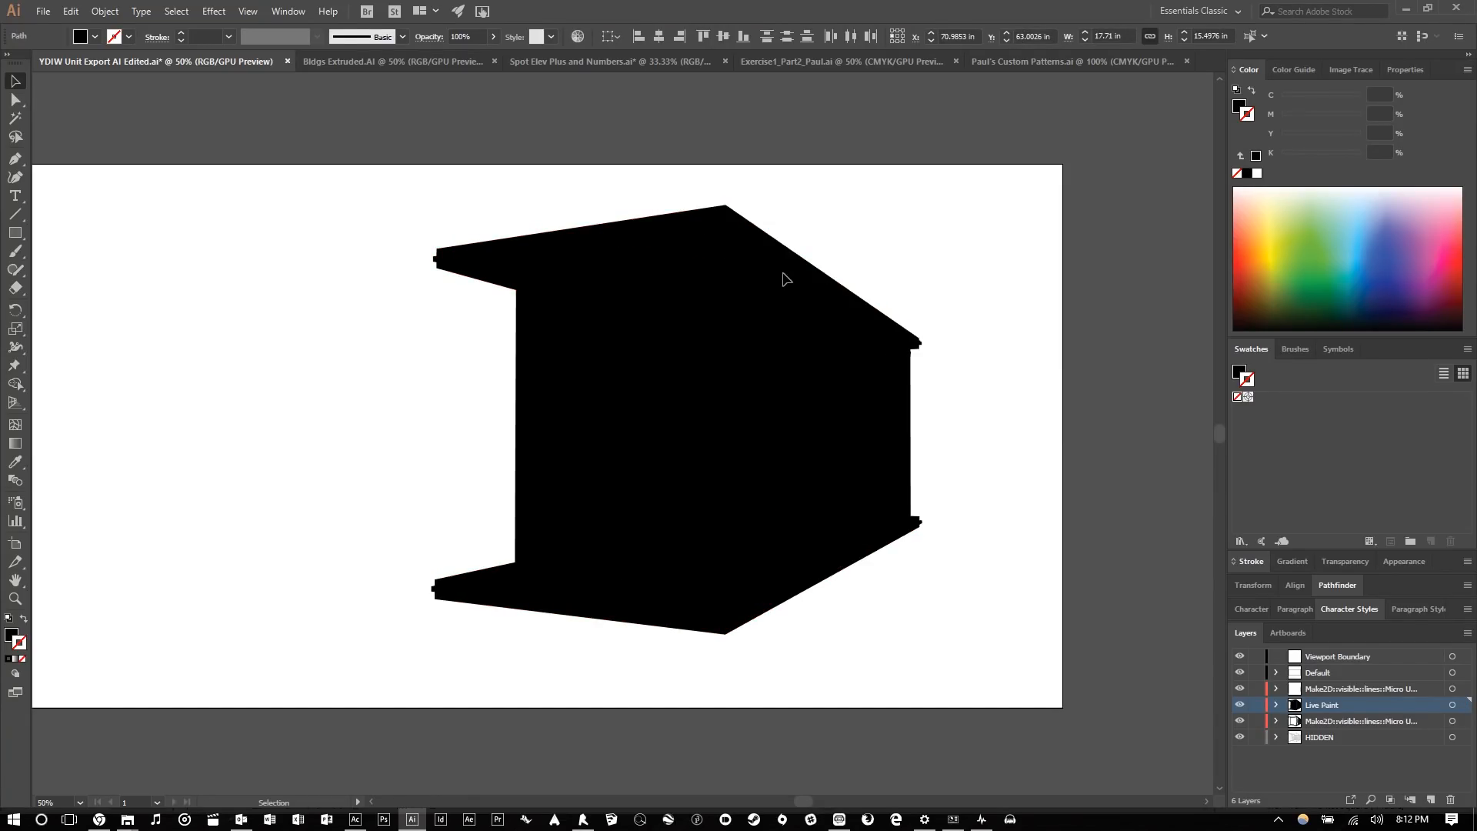
drag(669, 247, 367, 392)
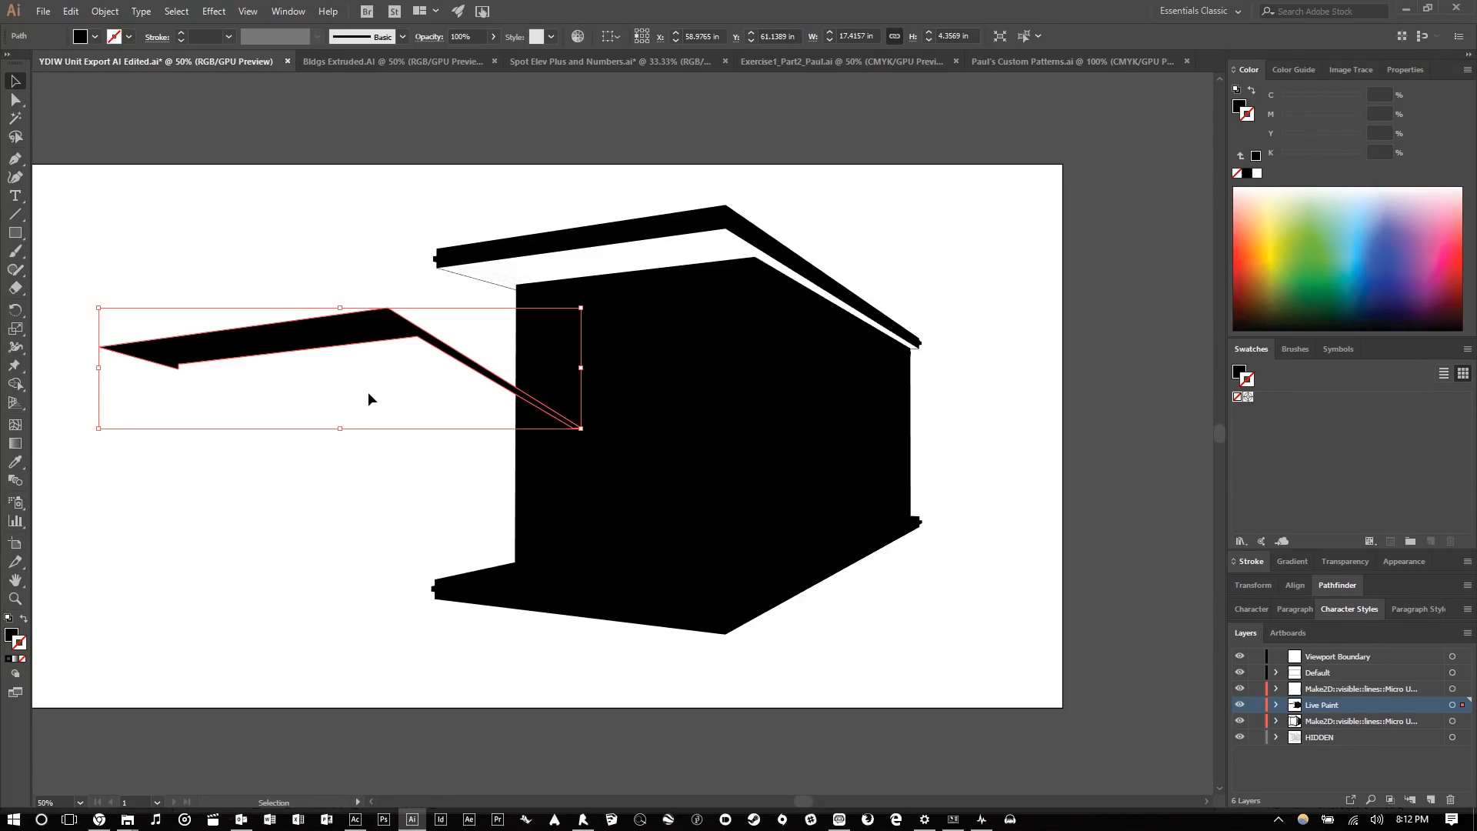
key(ctrl+z)
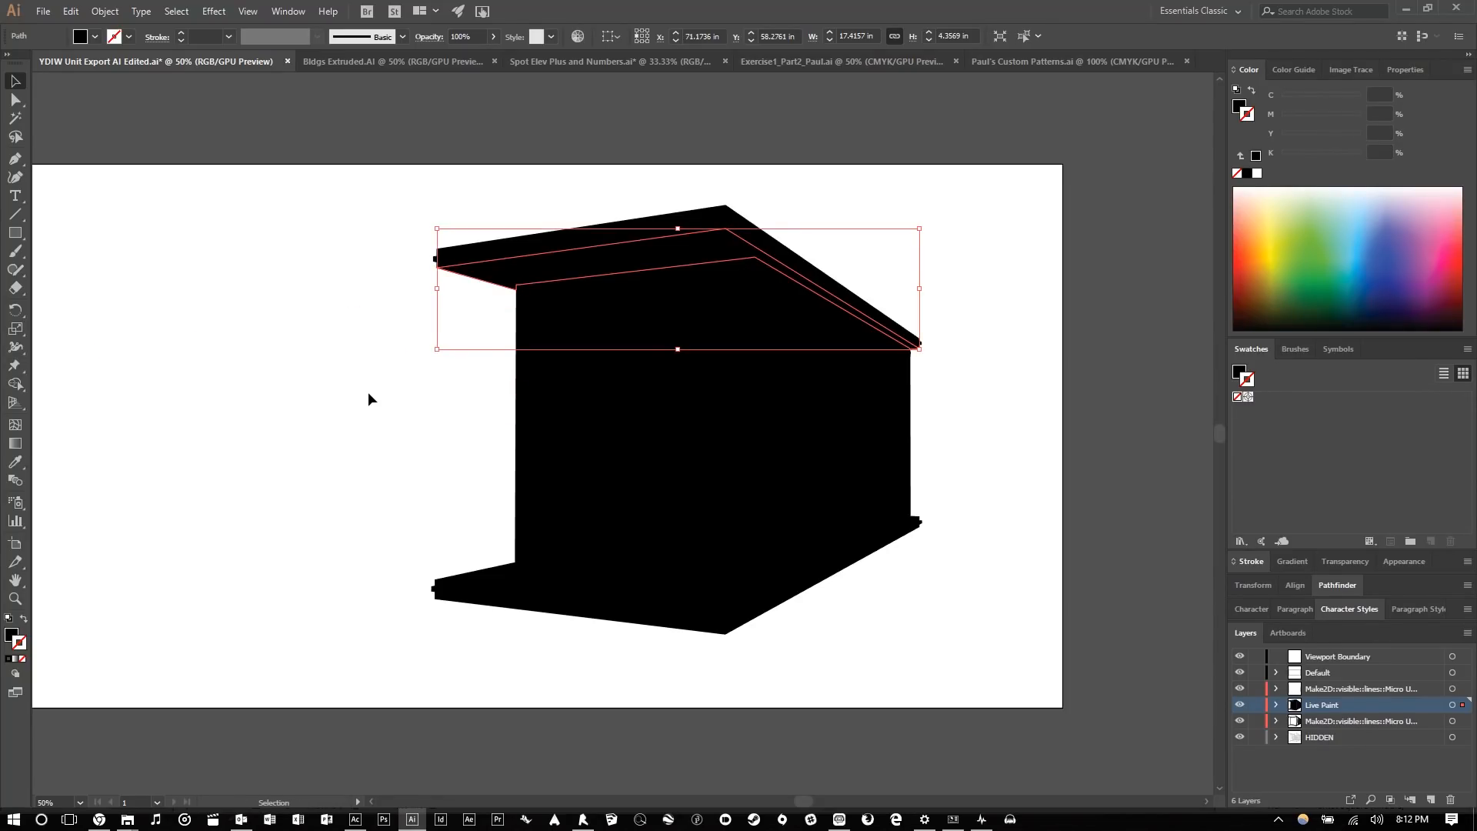
- Select everything on the Live Paint layer and unite it into one silhouette shape
click(1452, 705)
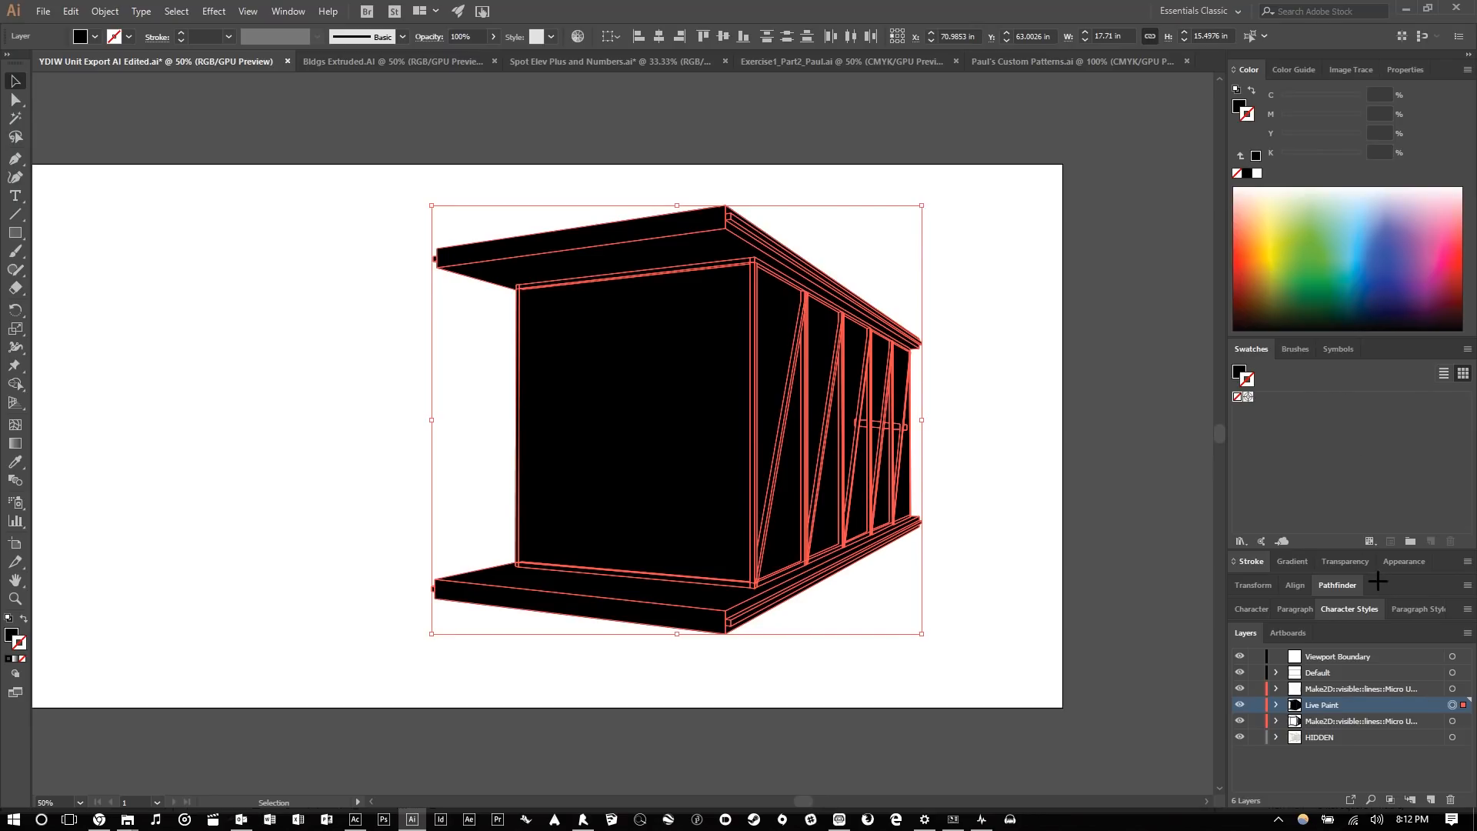
click(1338, 586)
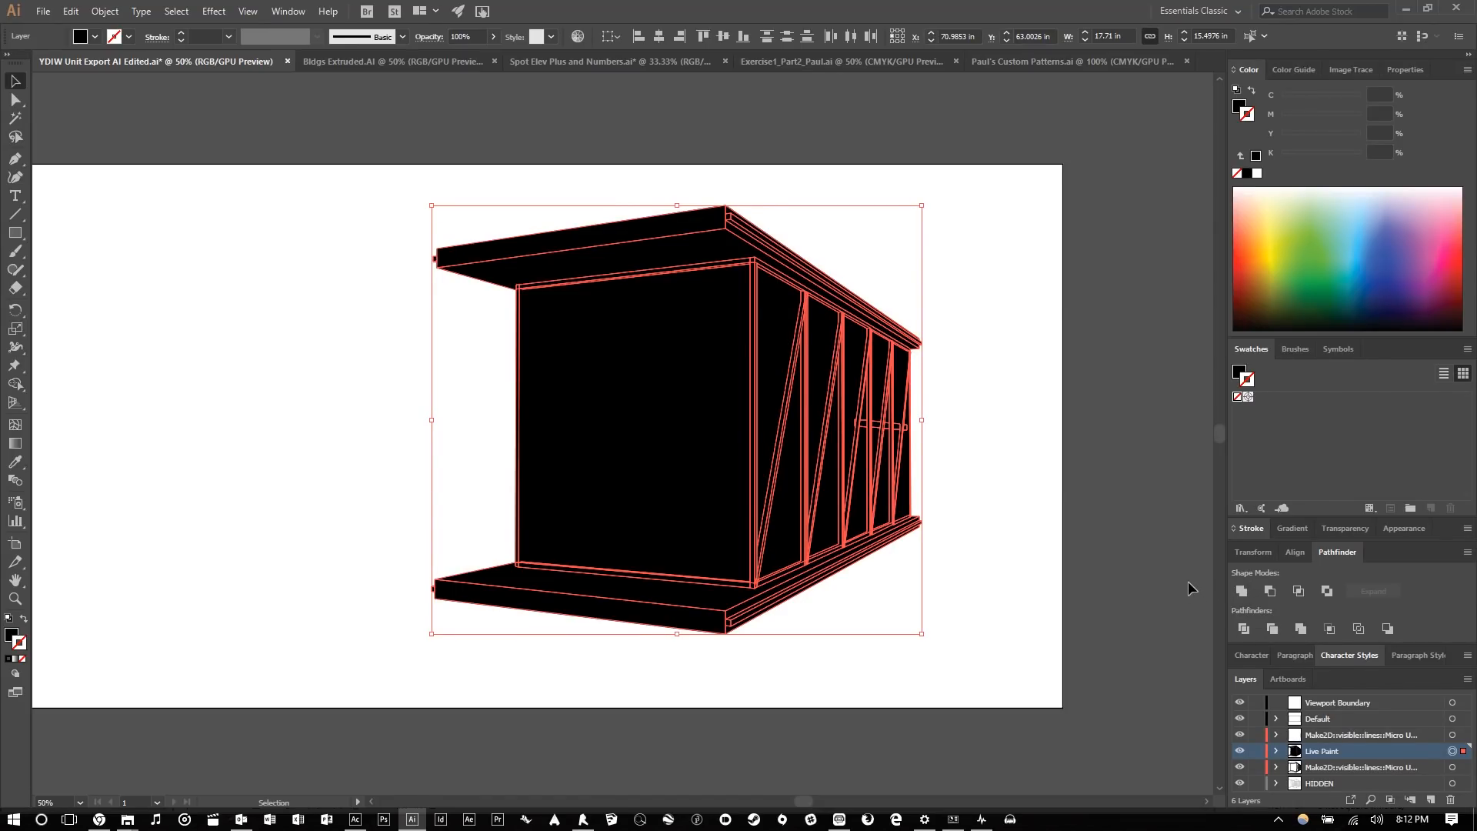
click(1241, 591)
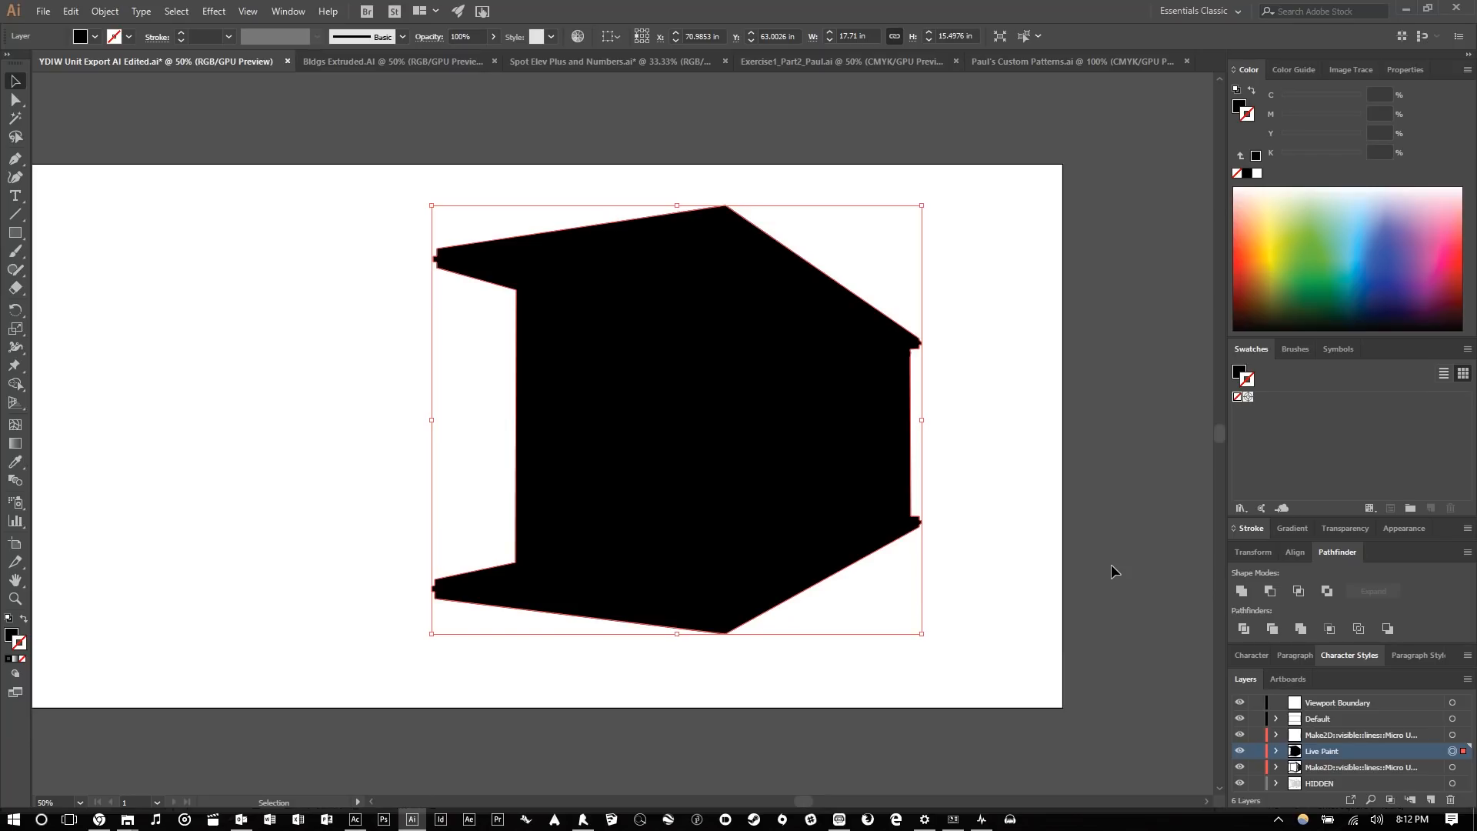
- Swap the silhouette's fill and stroke to leave only an outline, and set its stroke weight to 3 pt
click(24, 620)
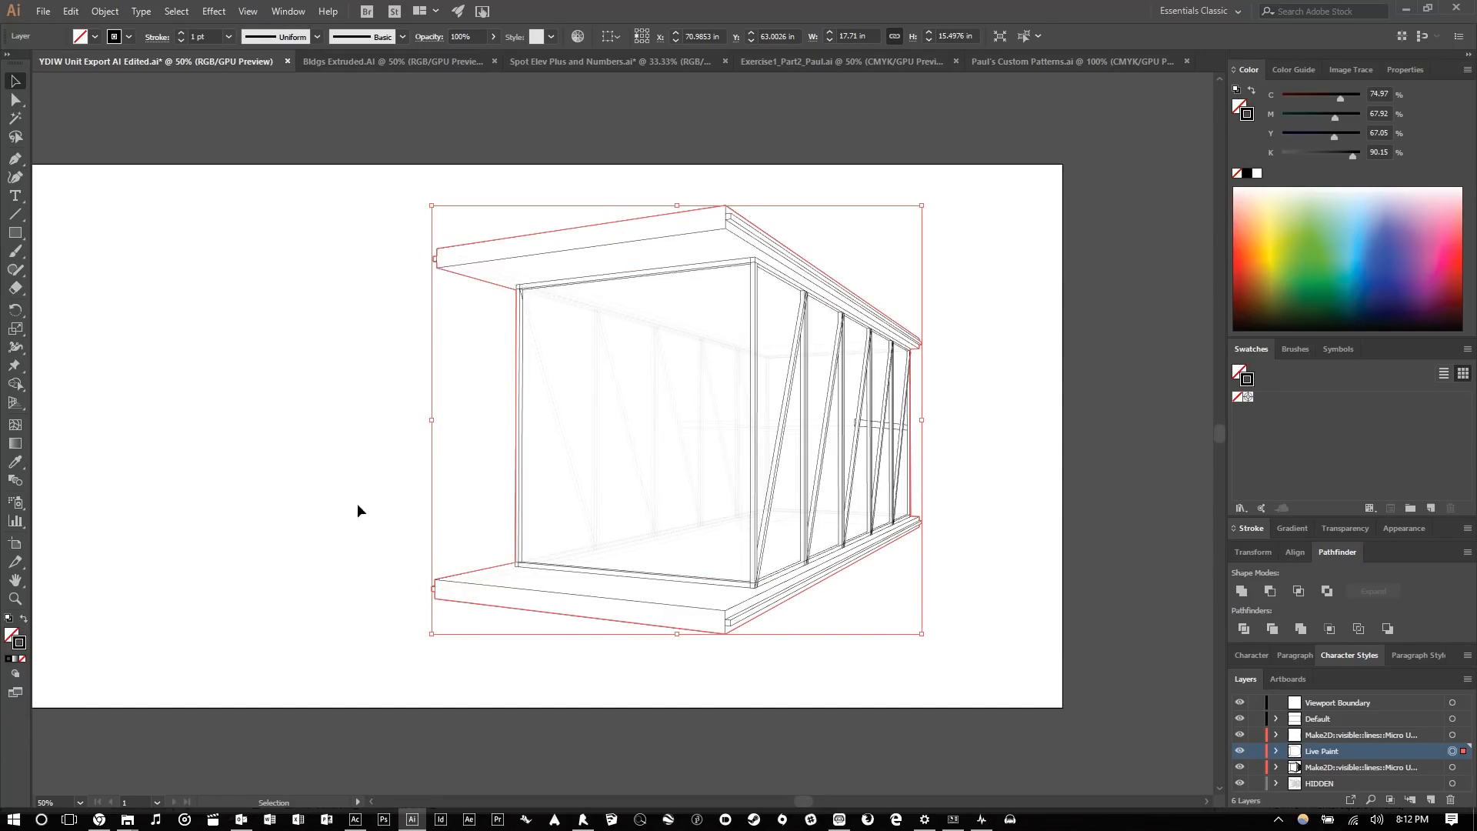
click(229, 36)
click(245, 137)
click(300, 270)
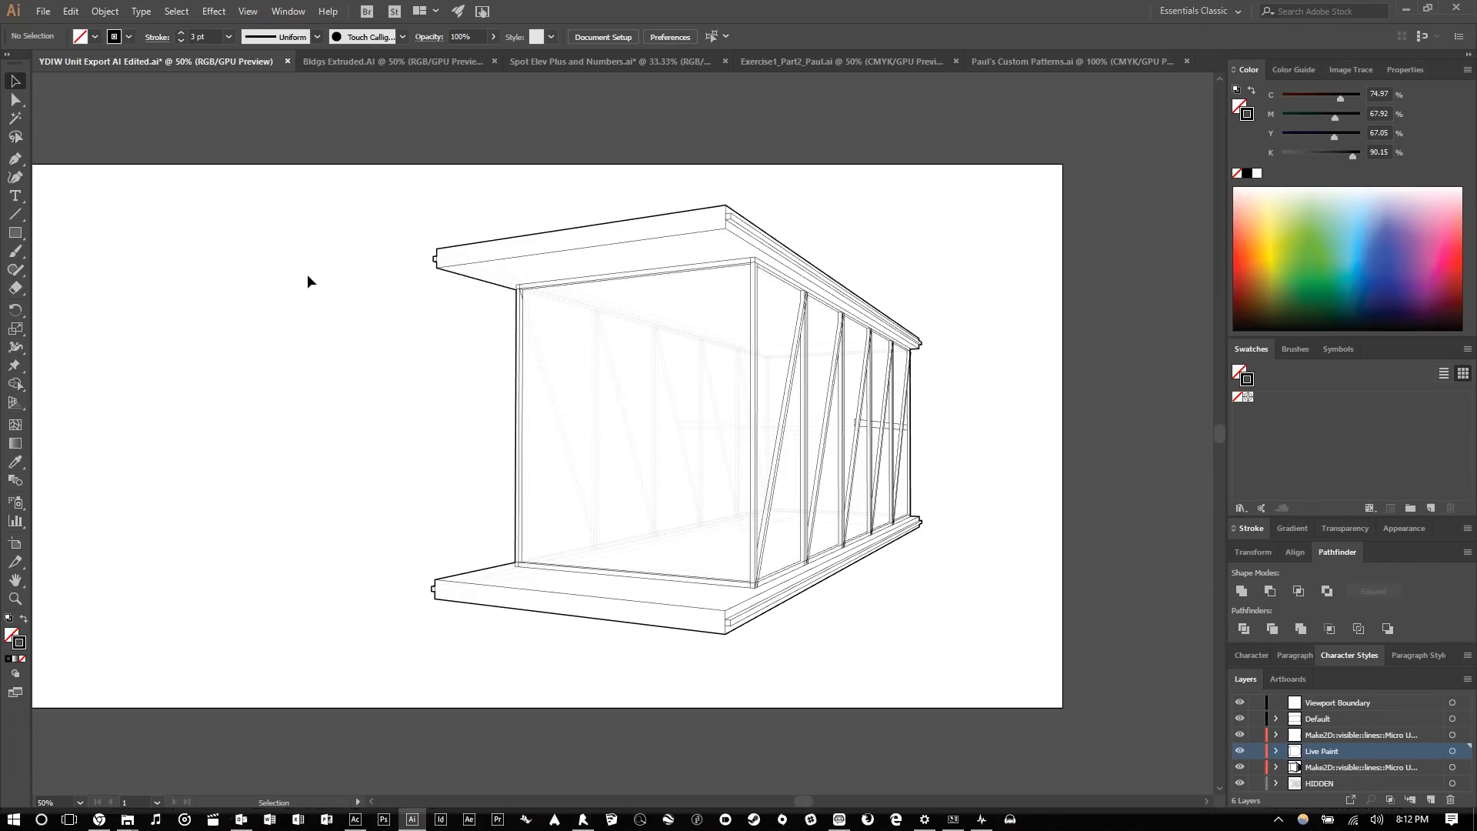
- Switch to the Bldgs Extruded.AI document and set the layer colour of the extruded buildings' visible lines to Light Red
click(392, 62)
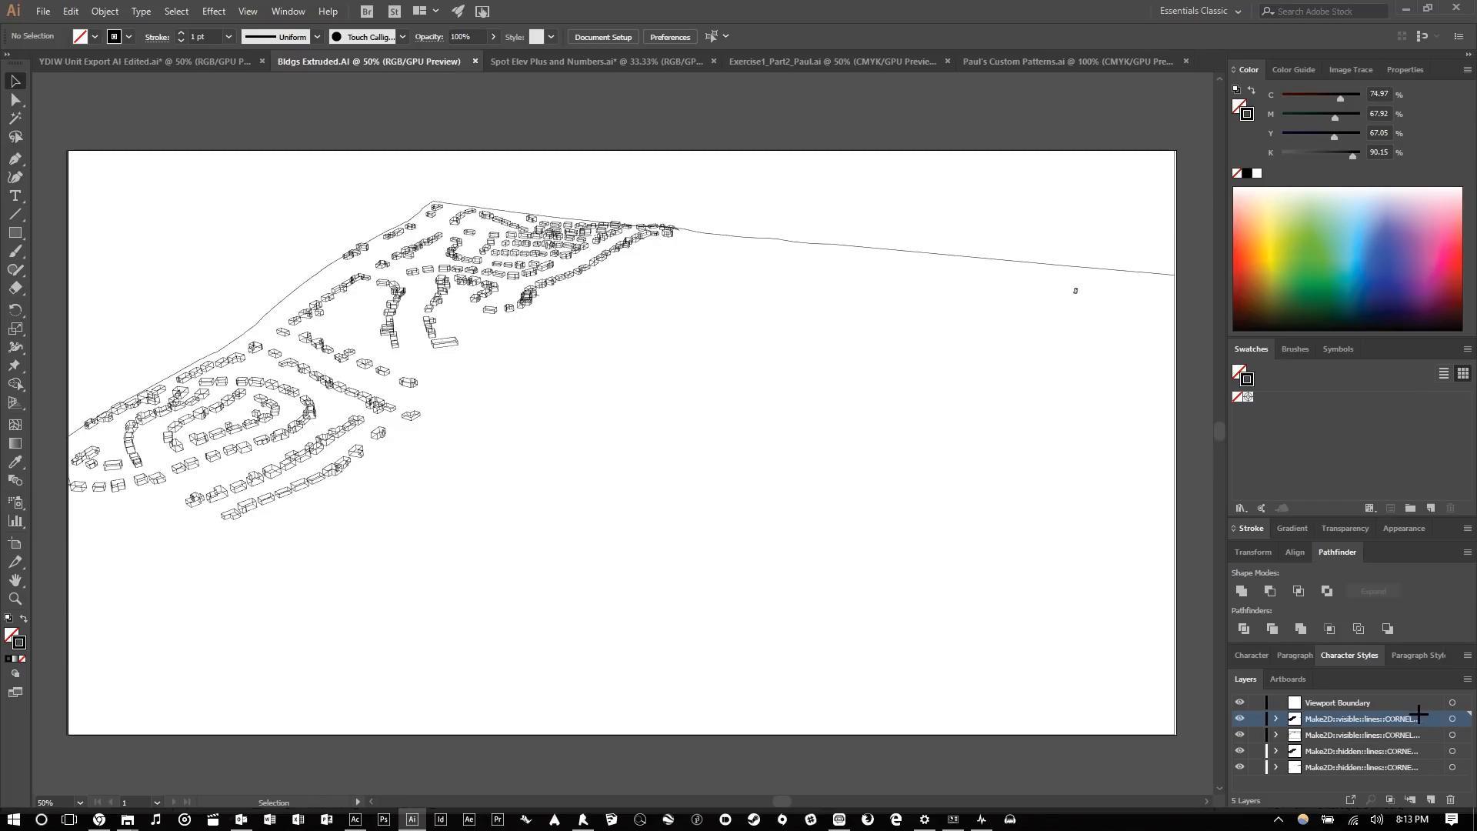
click(1452, 718)
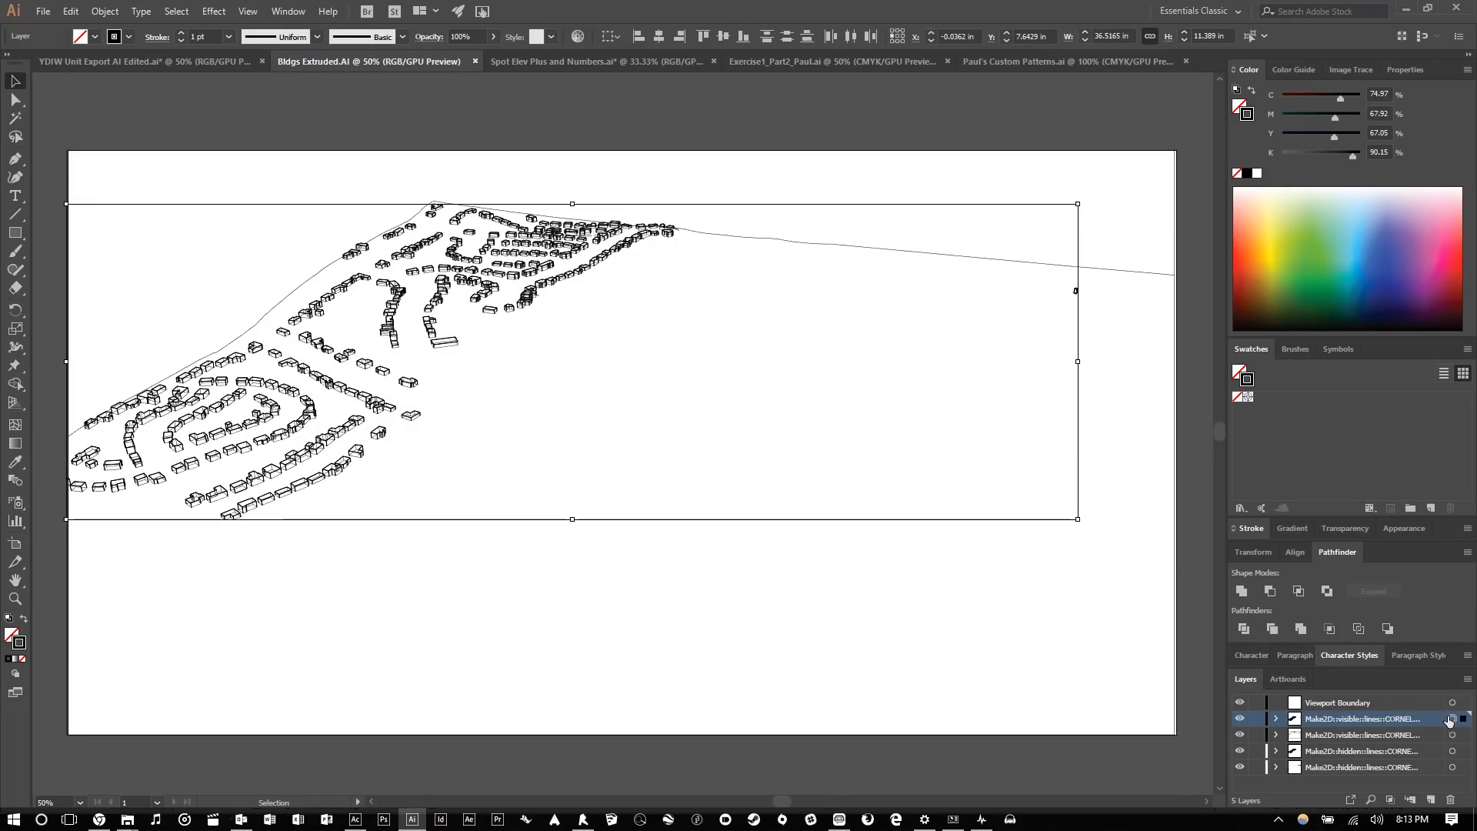
double_click(1424, 720)
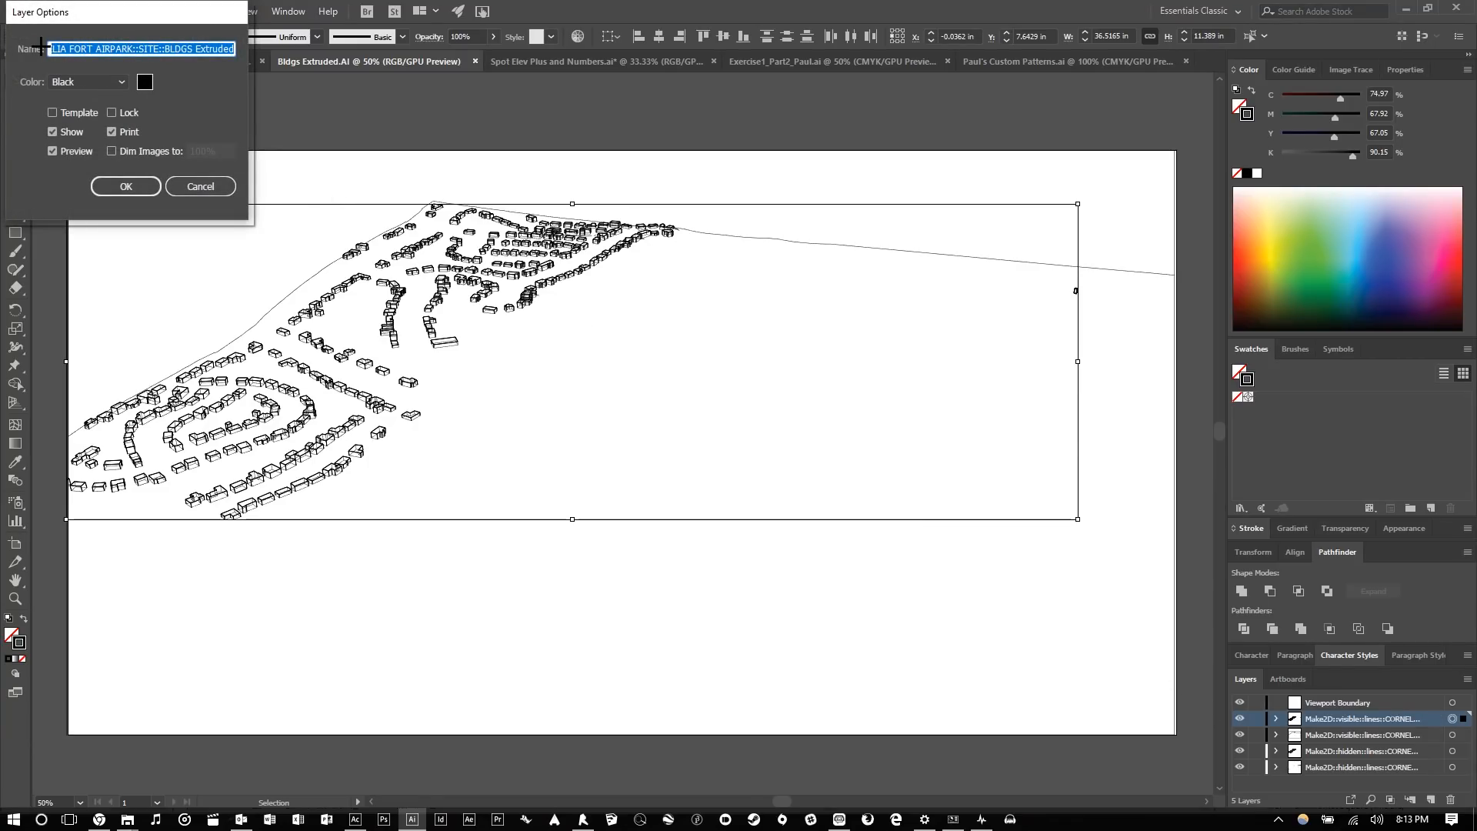
click(116, 82)
click(109, 138)
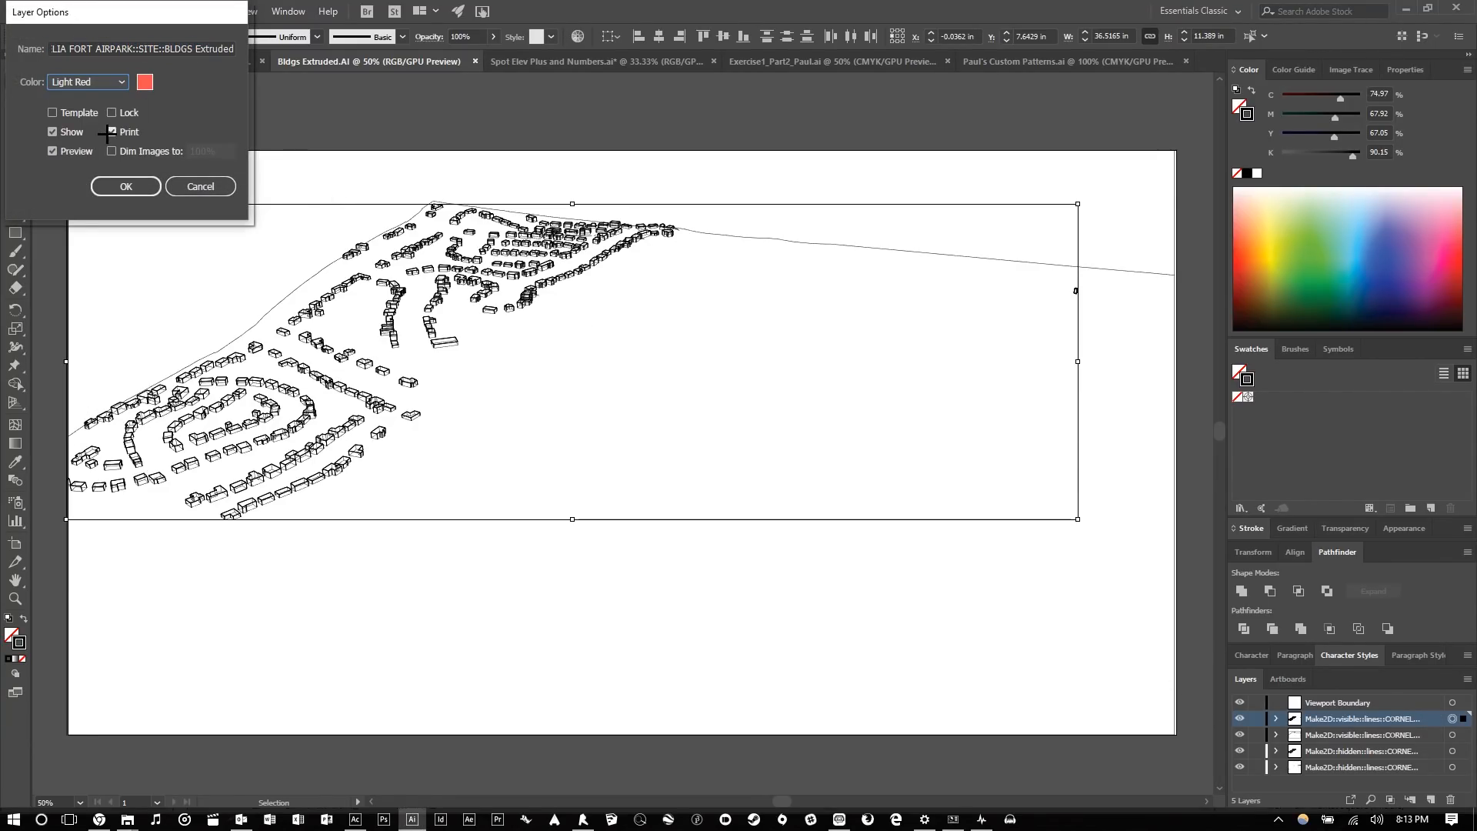
click(122, 186)
click(635, 371)
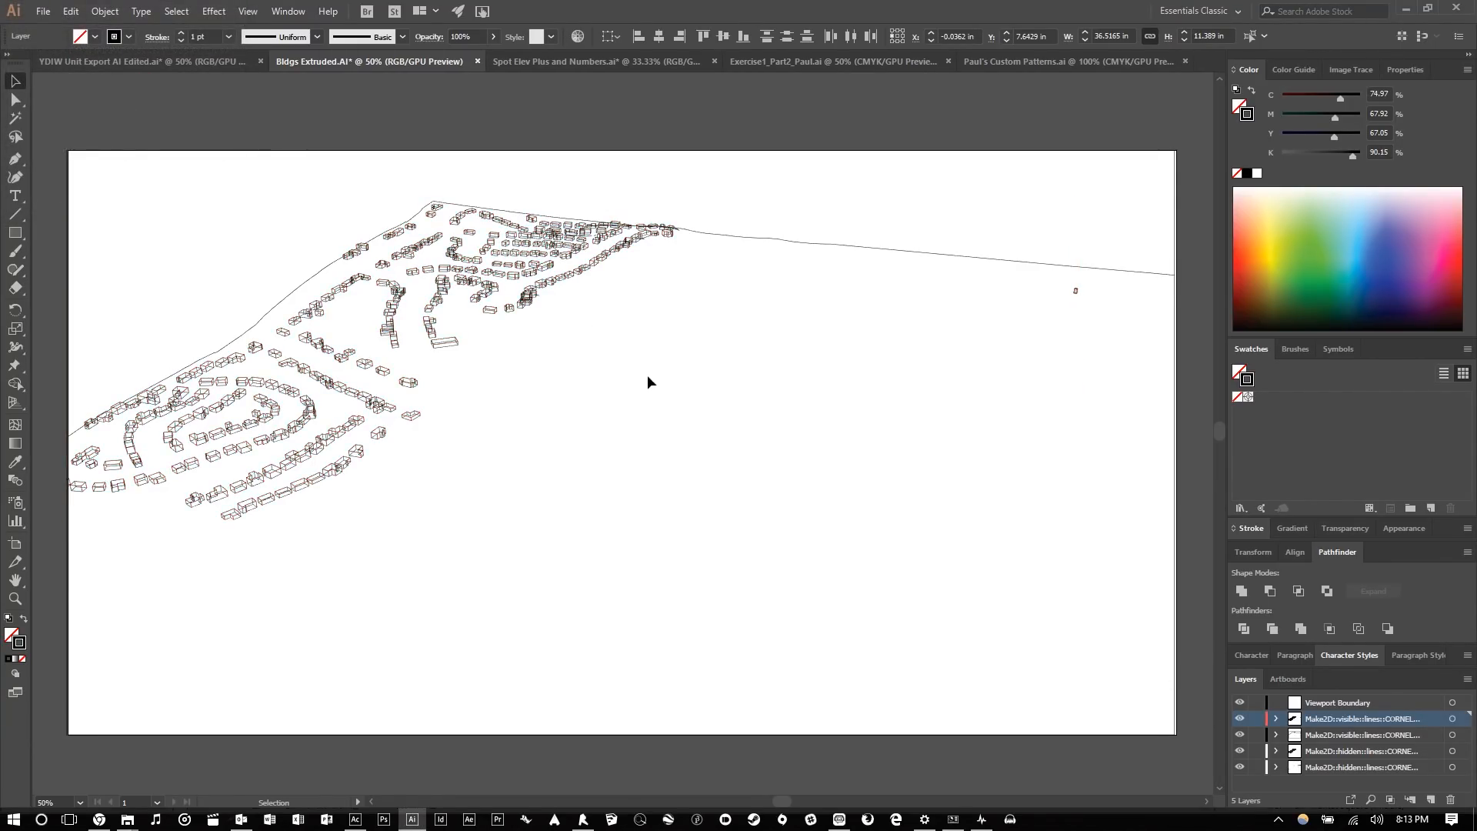
- Select the buildings' visible lines layer and both hidden lines layers together, copy their artwork and paste it in place
click(1452, 751)
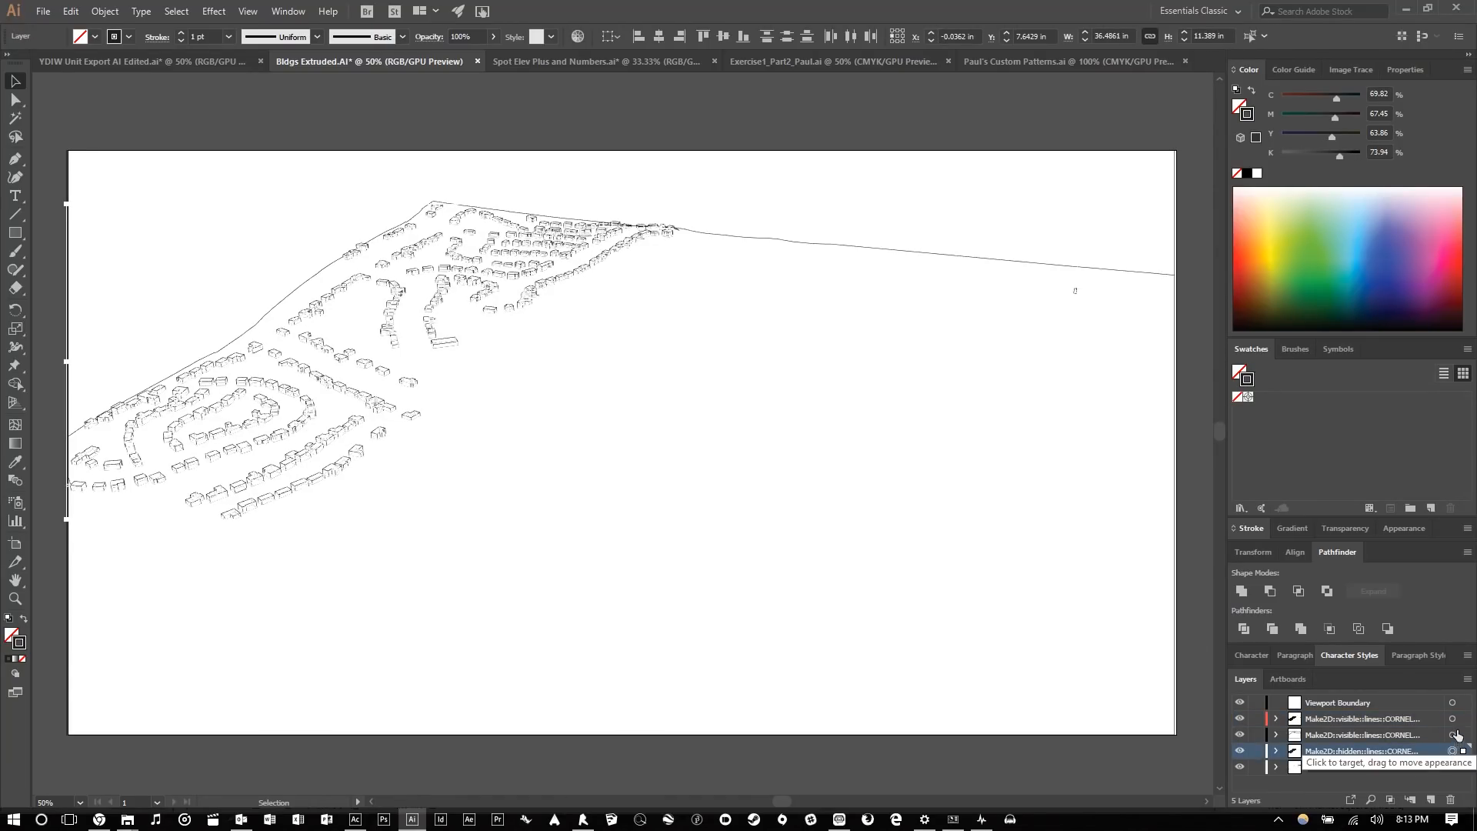
shift+click(1452, 719)
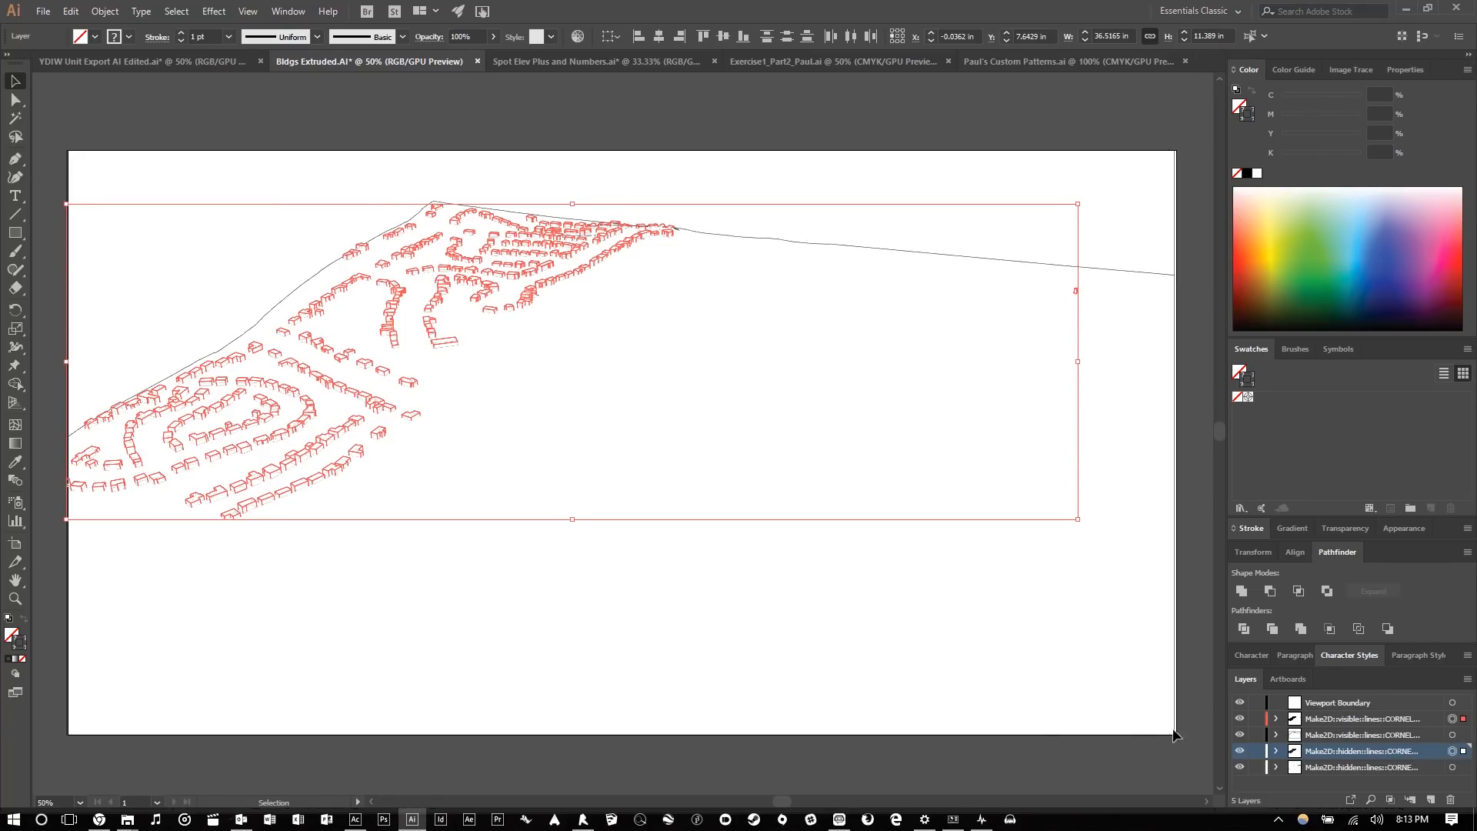
shift+click(1453, 767)
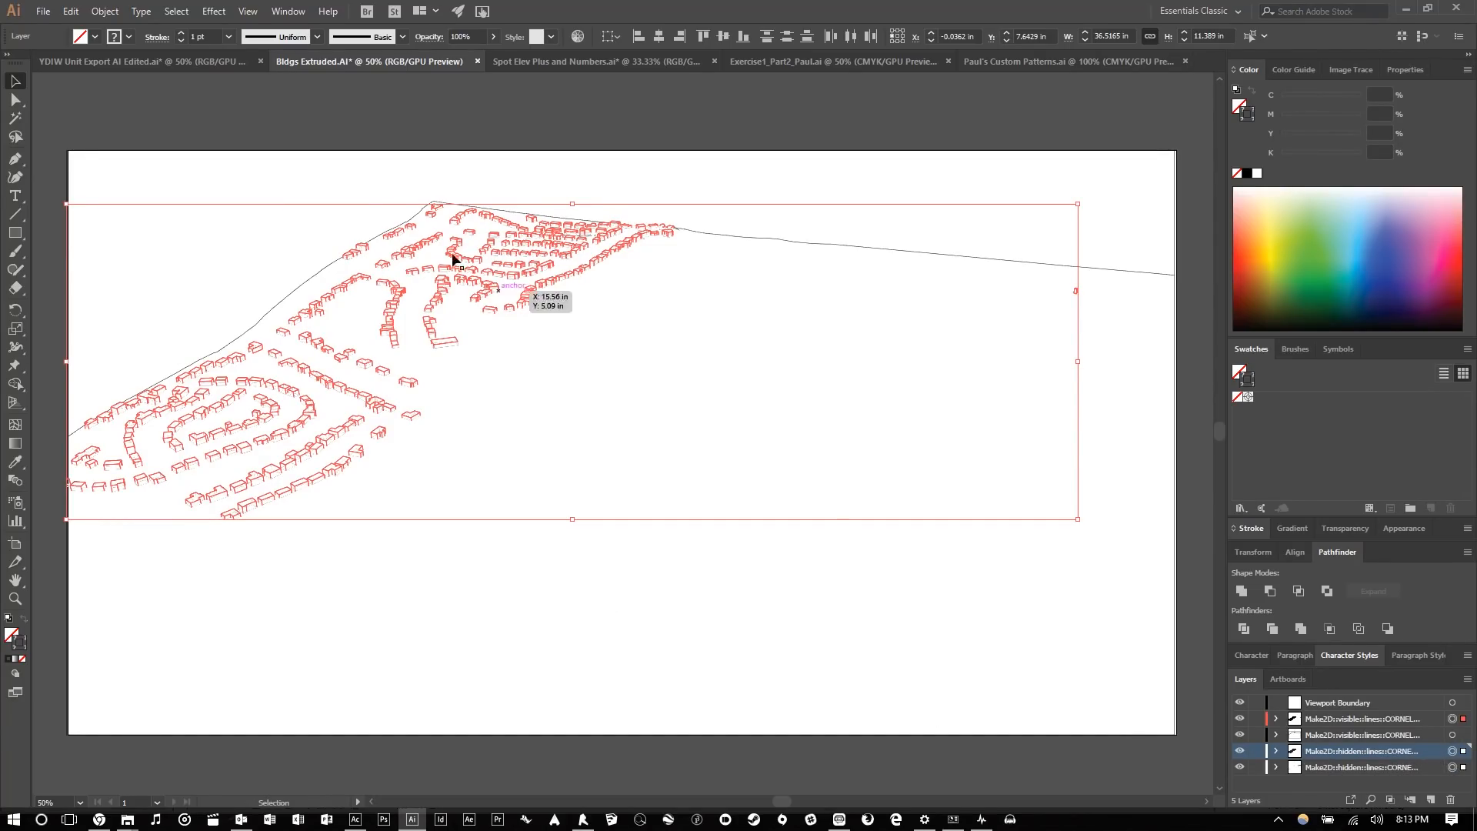
click(70, 11)
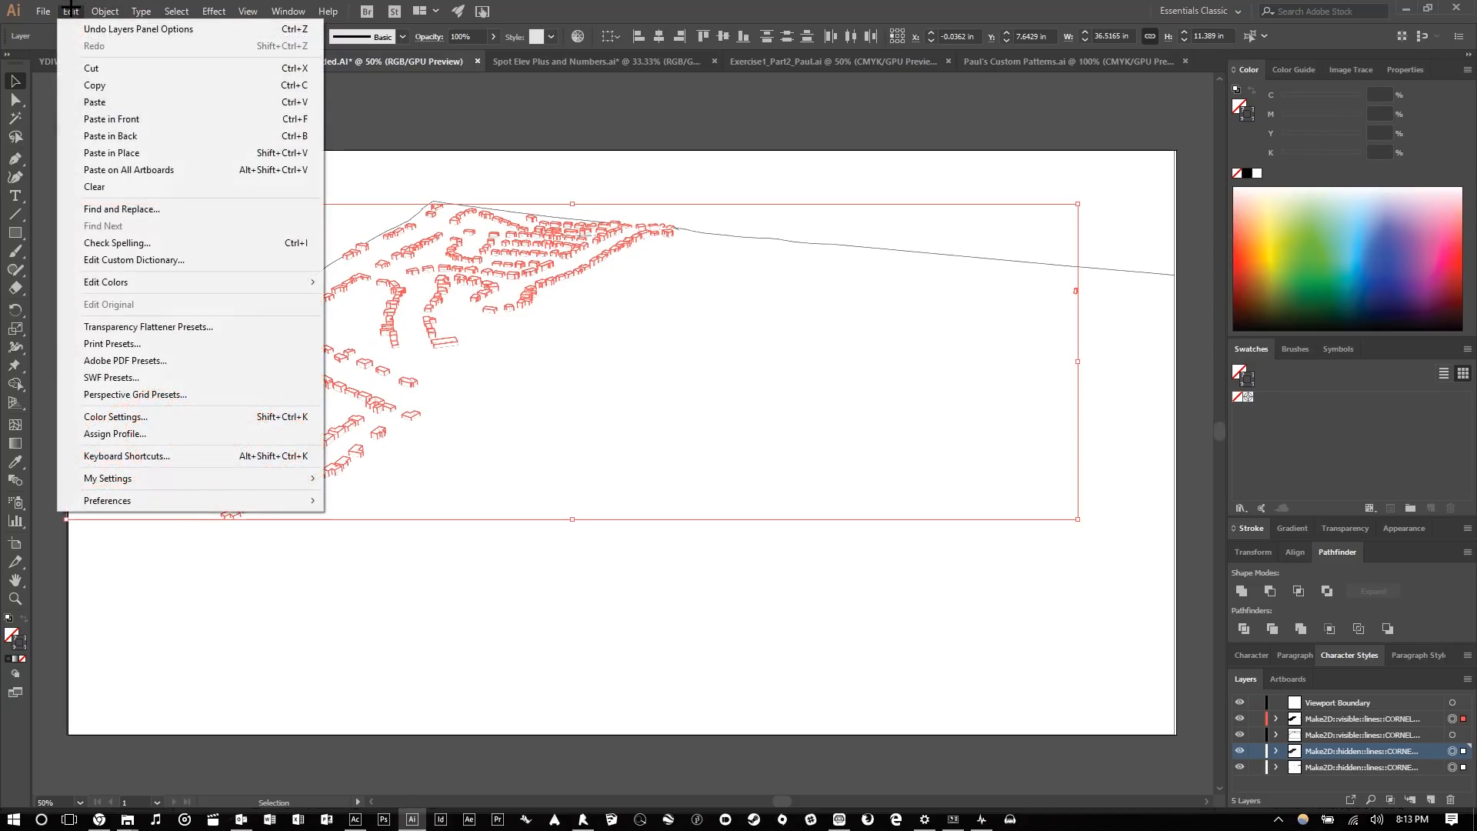
click(109, 86)
click(70, 11)
click(164, 152)
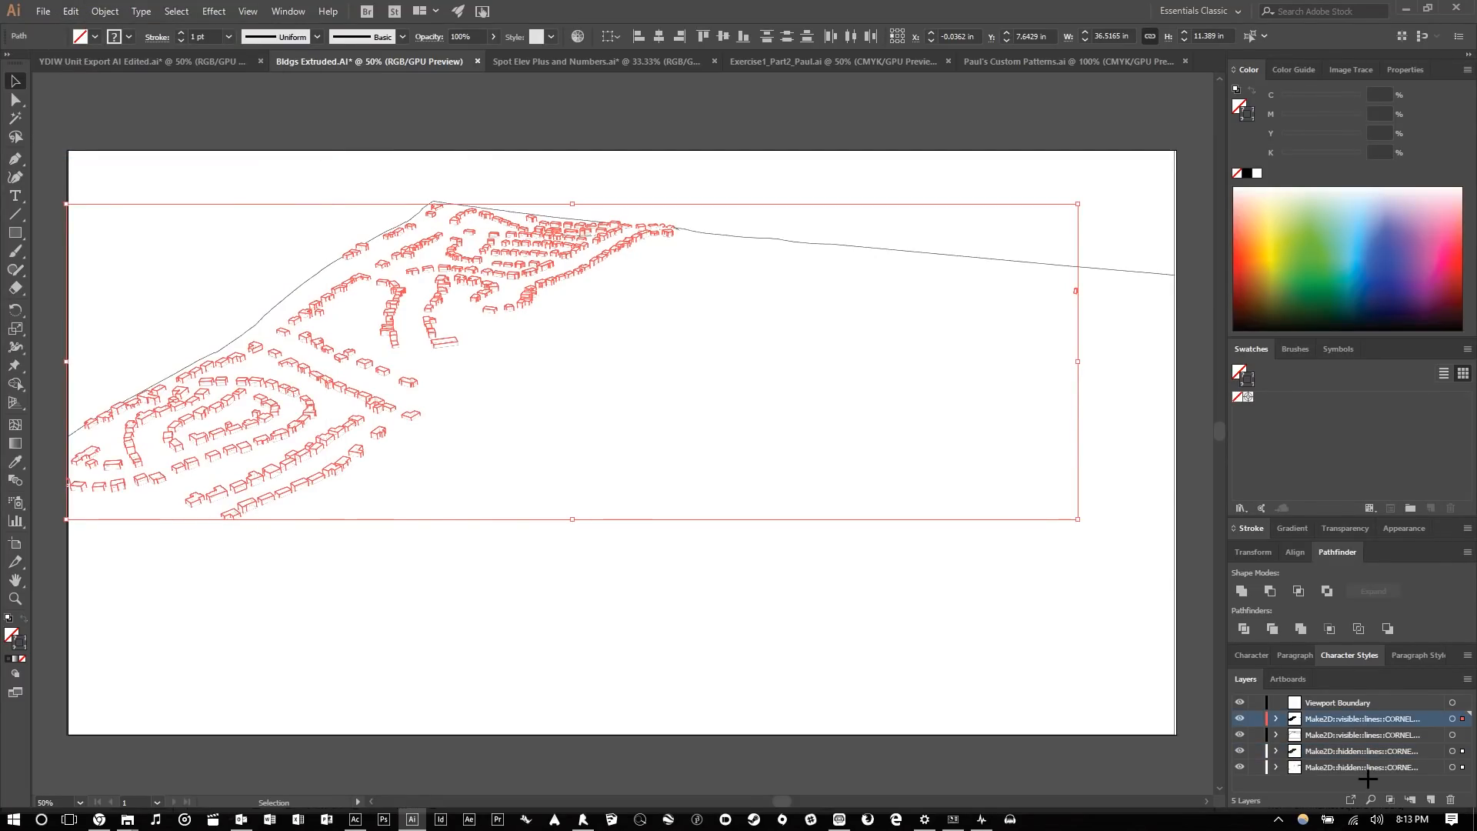
- Create a new layer, move all the pasted visible and hidden building lines into it, and select its contents
click(1431, 799)
drag(1461, 738, 1465, 719)
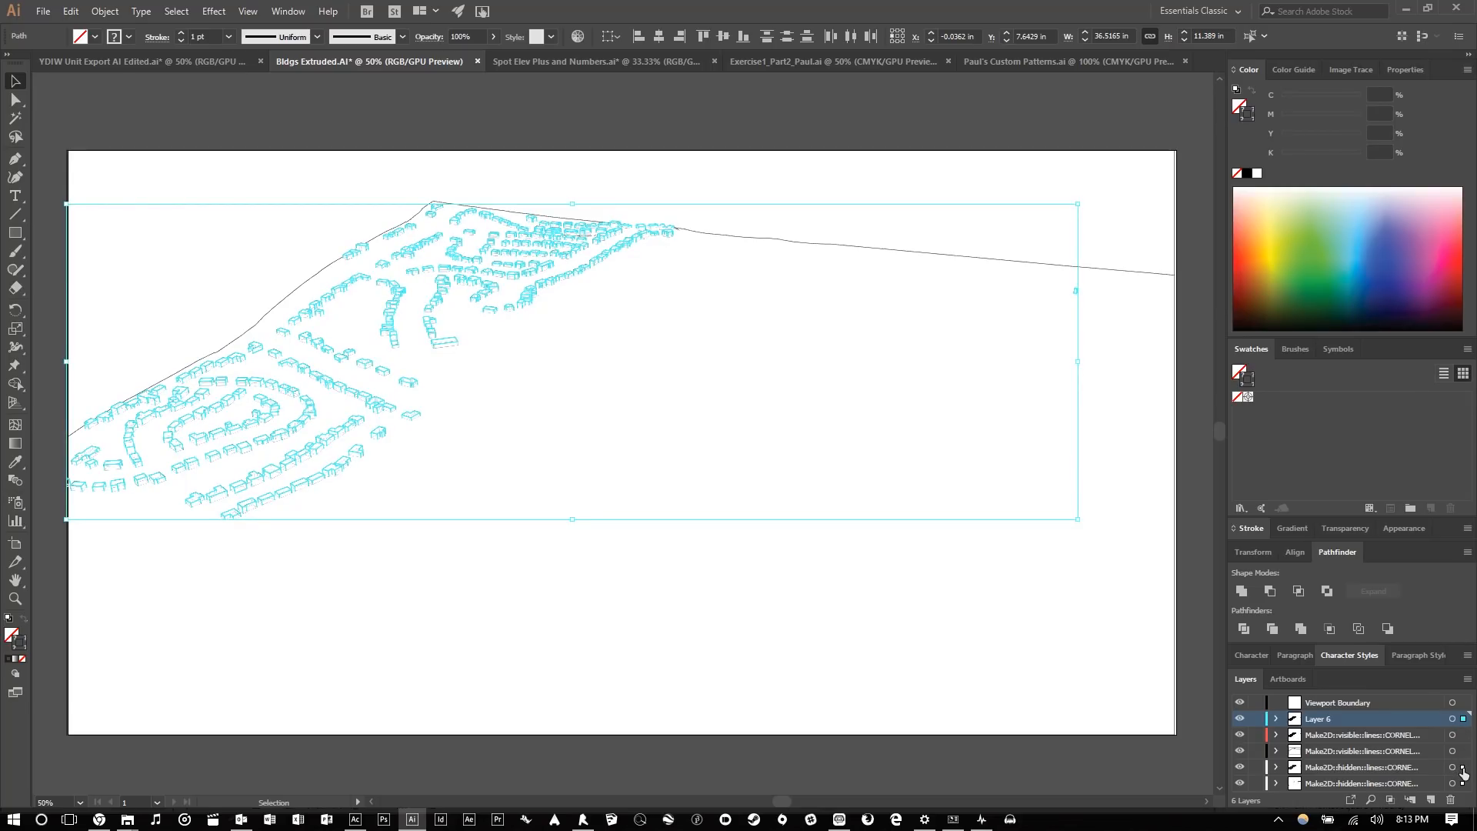
click(1453, 719)
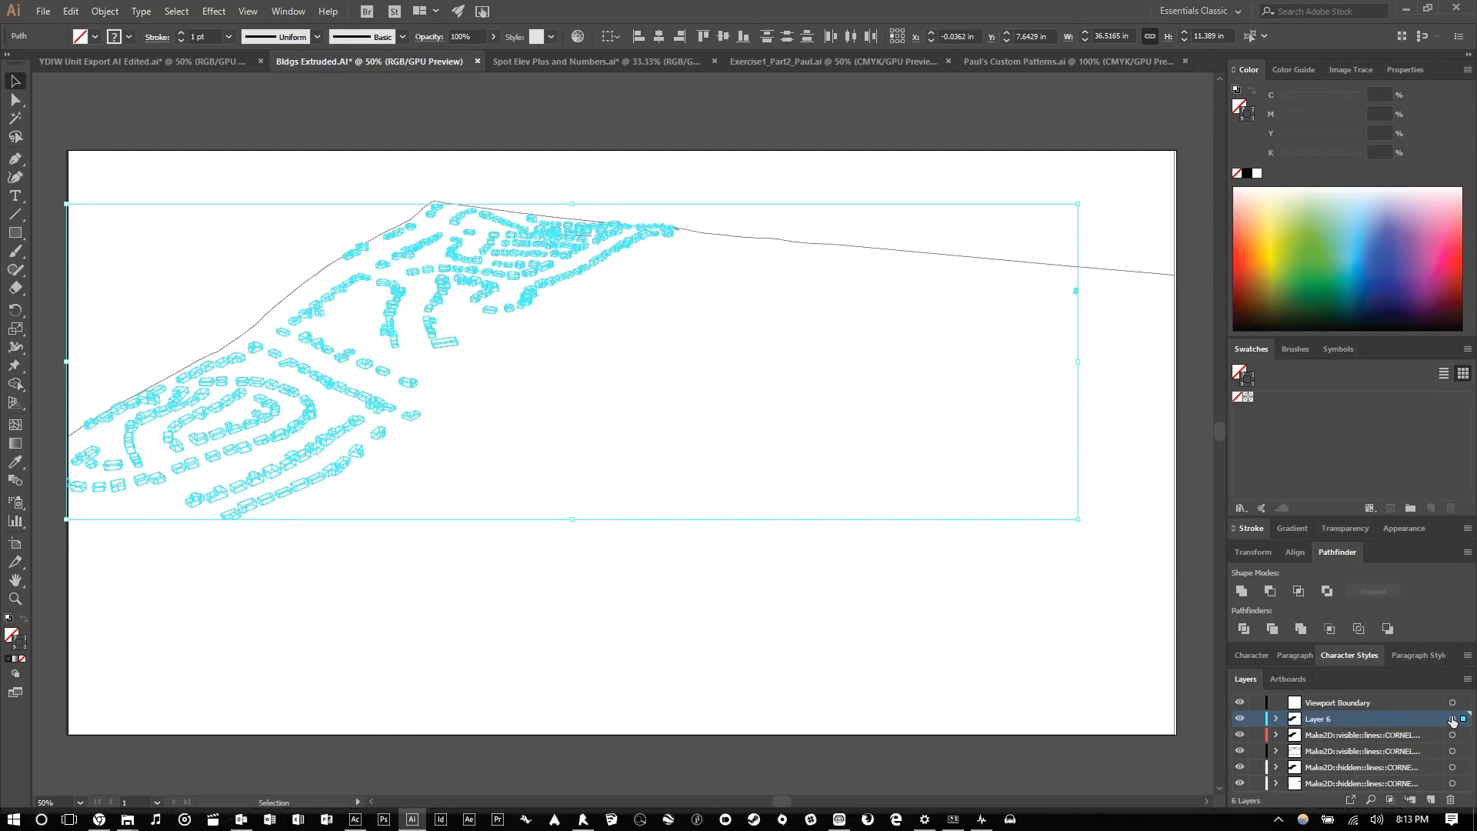
- Make the new layer's building lines into a Live Paint group and give it a black fill with no stroke
click(110, 10)
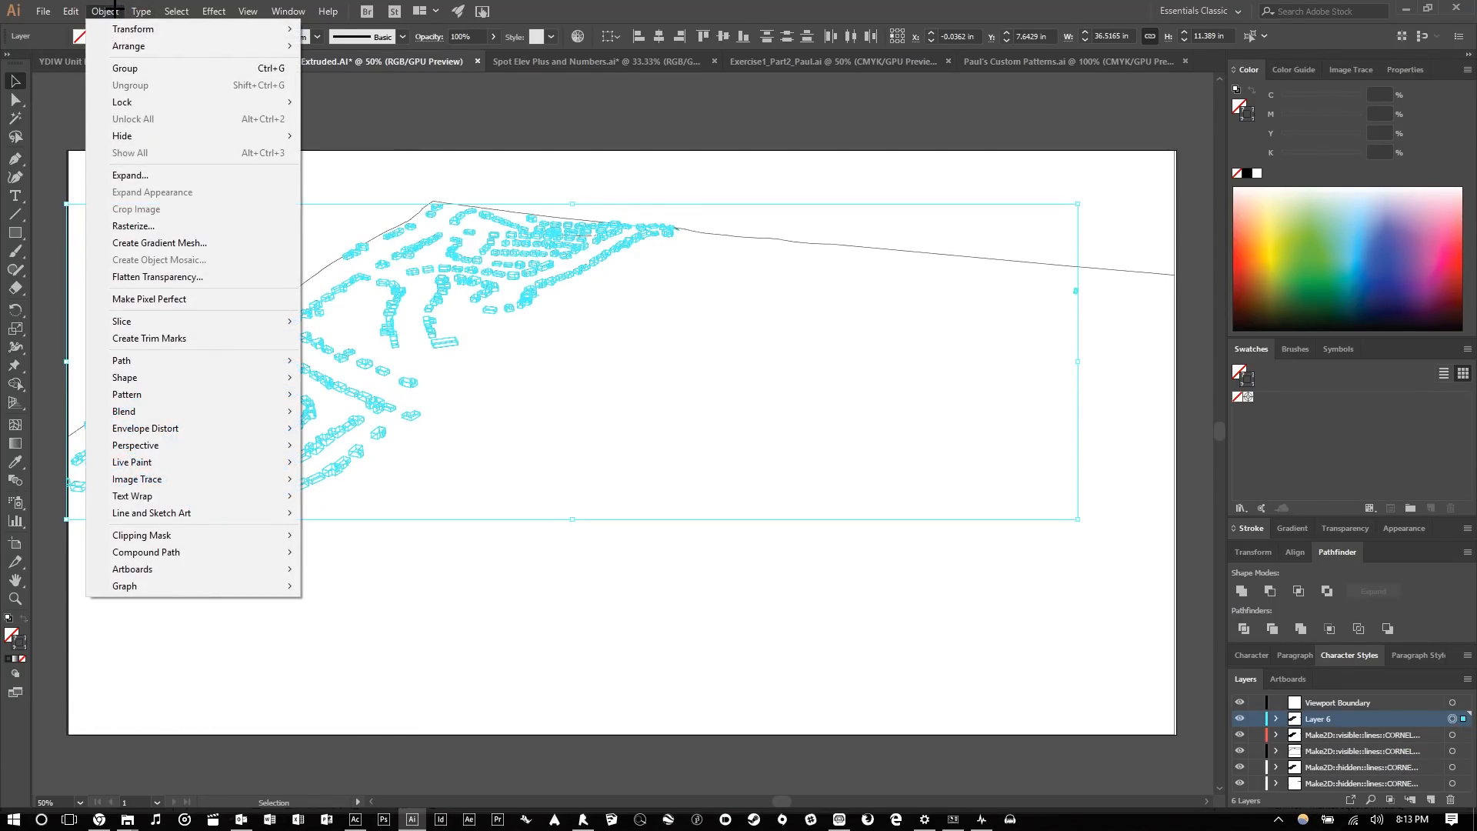
mouse_move(244, 460)
click(338, 460)
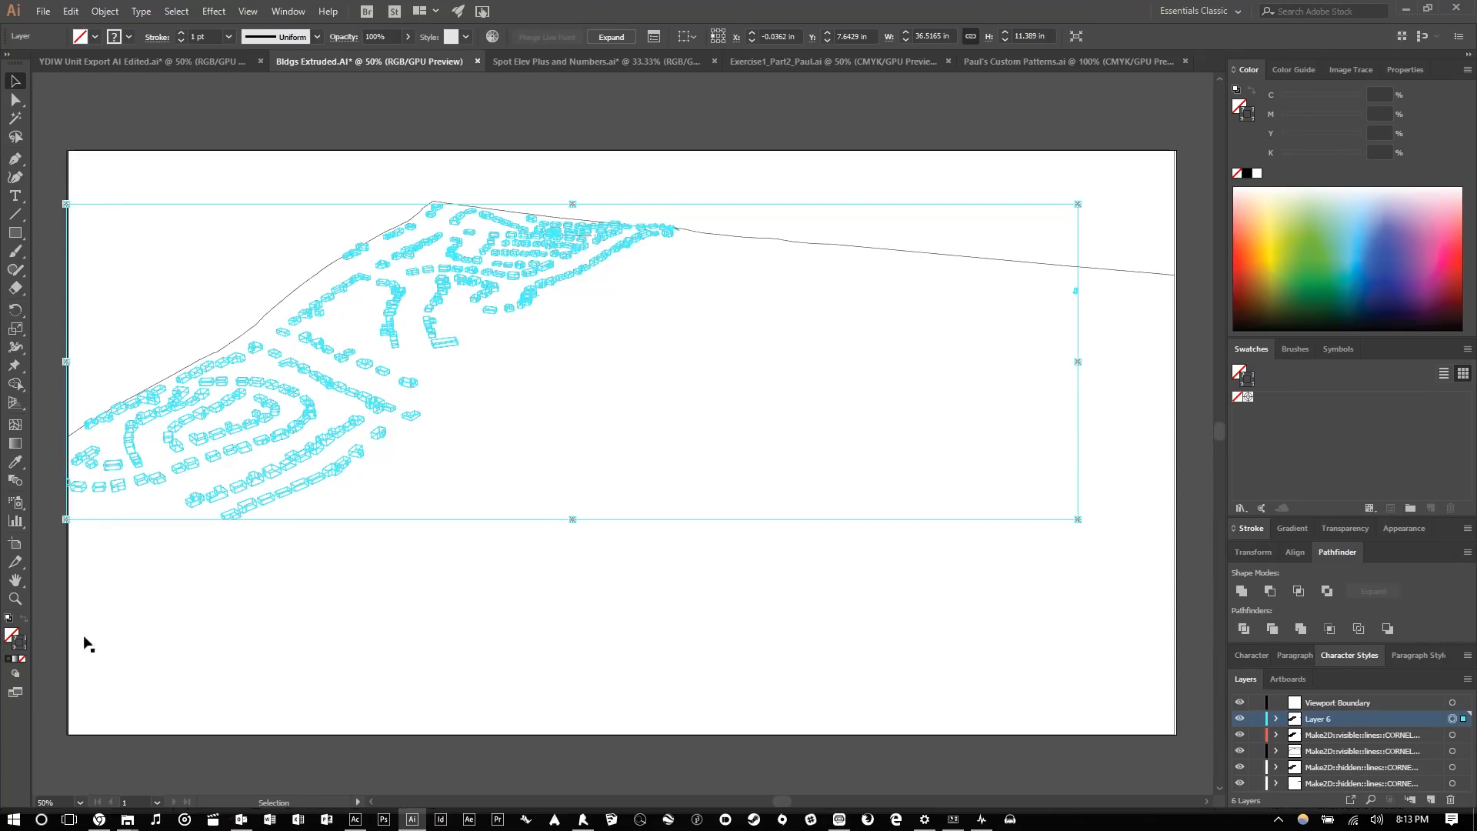
click(23, 659)
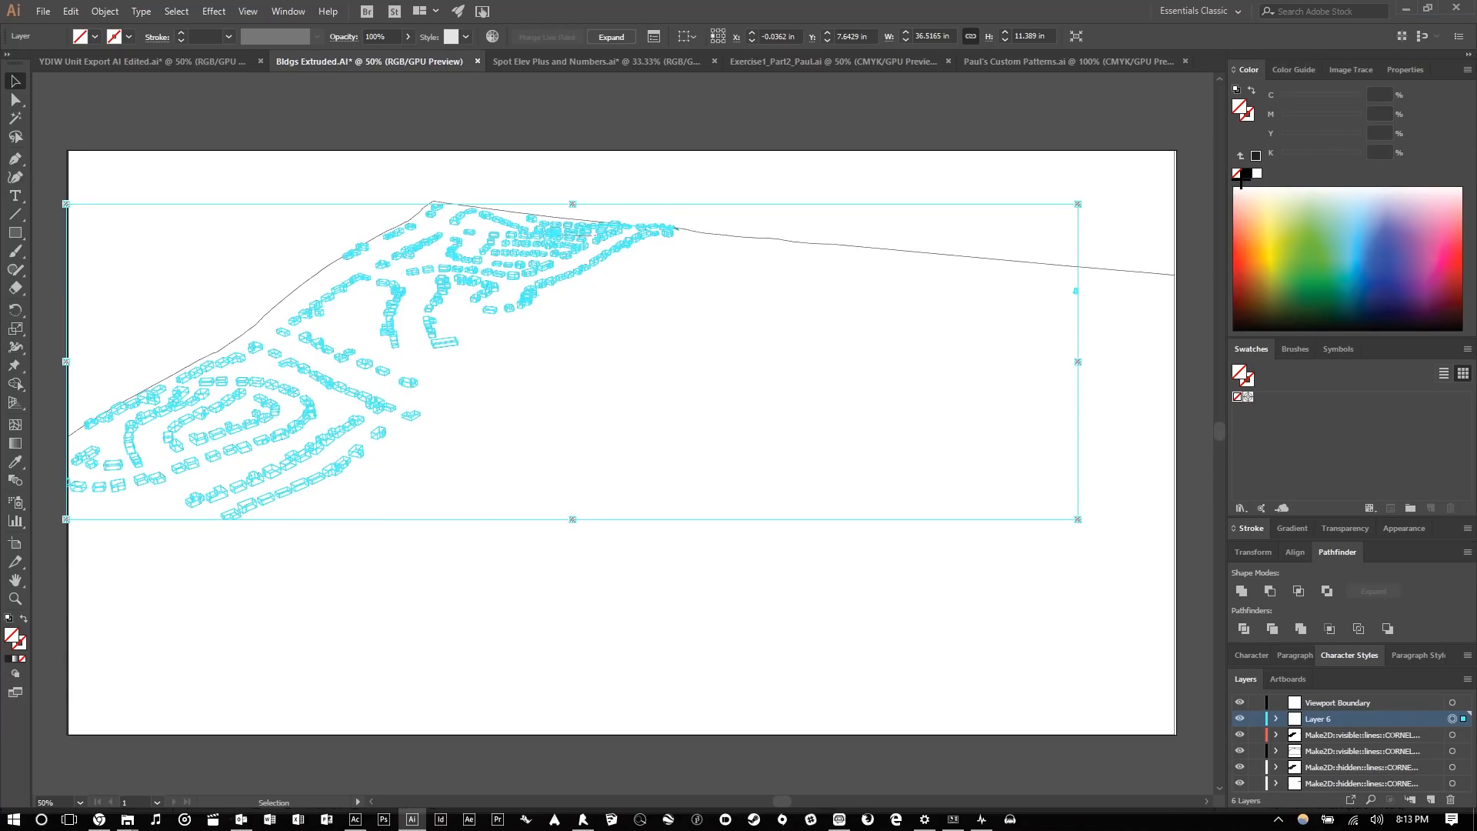
click(1247, 174)
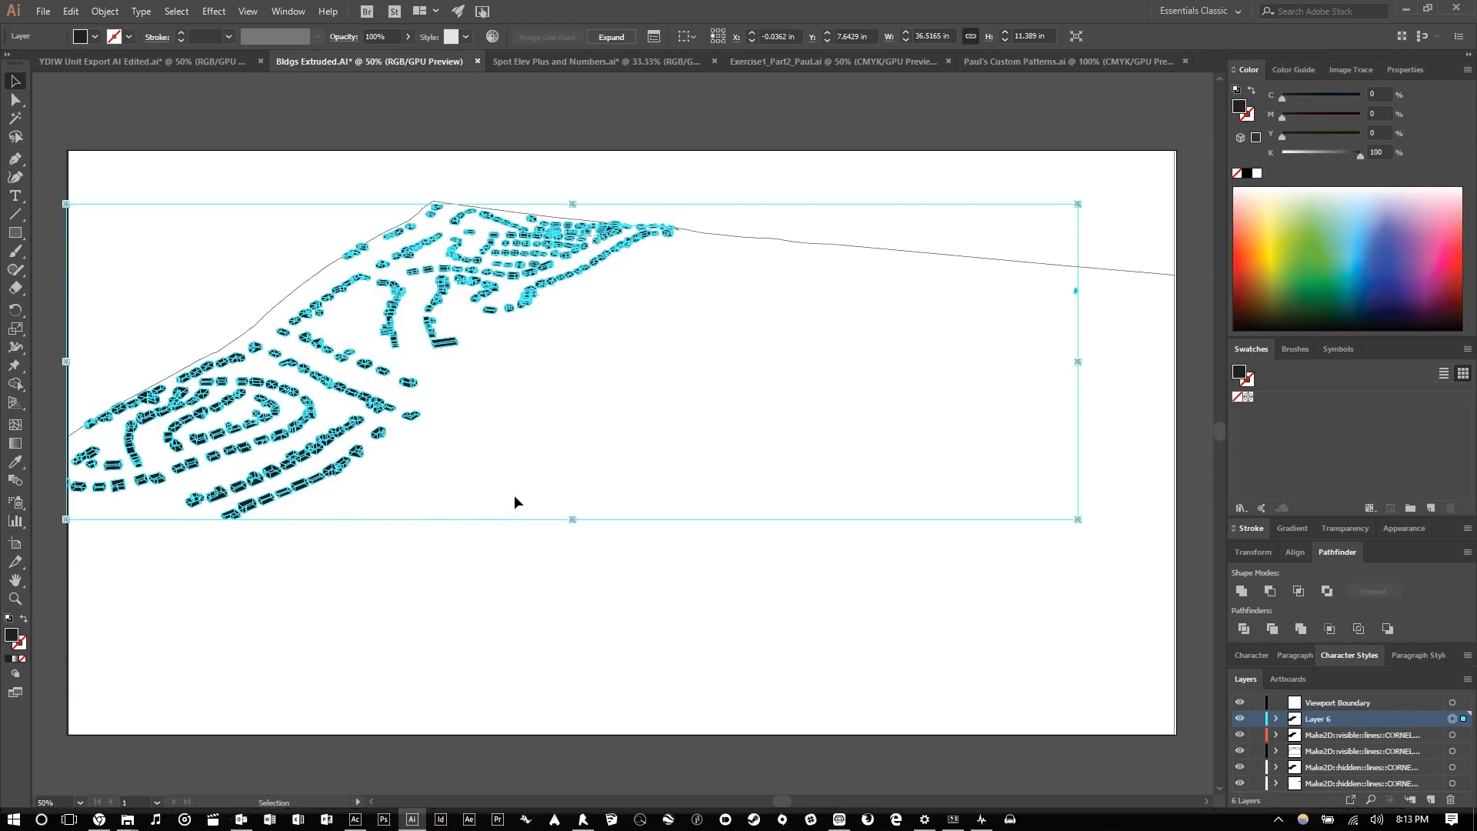
click(641, 387)
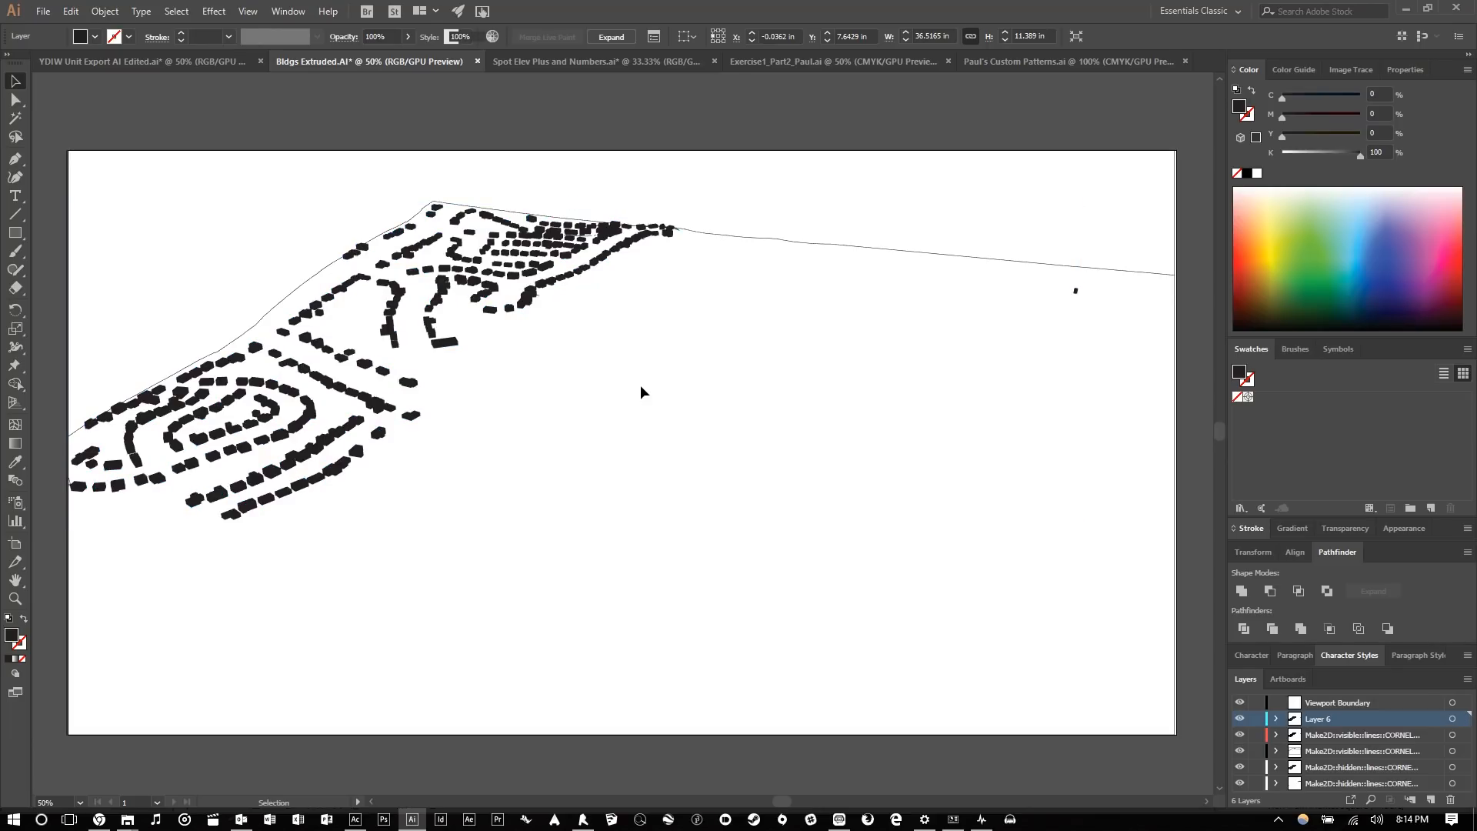
- Expand the buildings' Live Paint group and unite the filled shapes into building silhouettes
click(1452, 717)
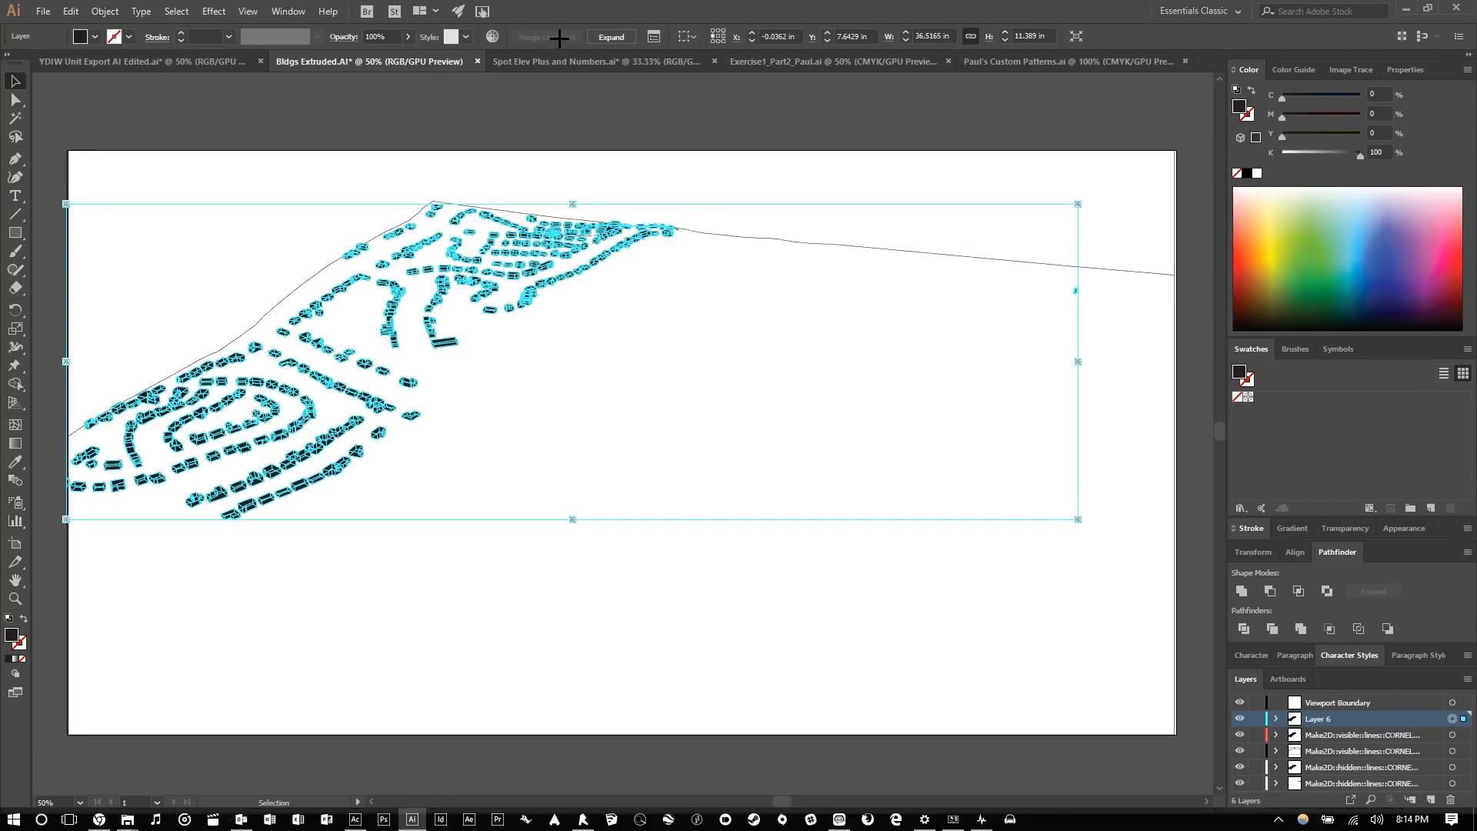
click(608, 36)
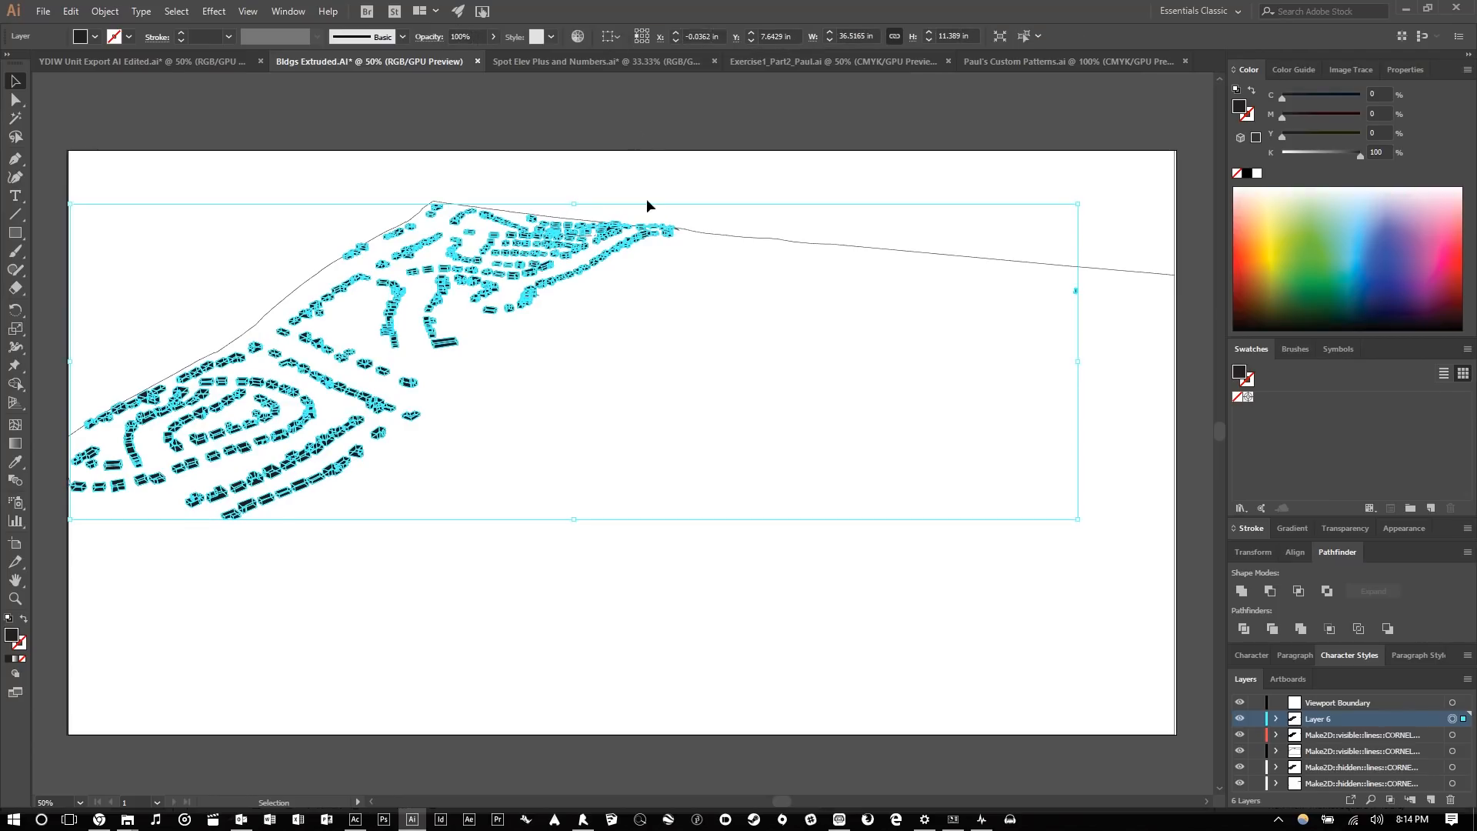
click(1242, 588)
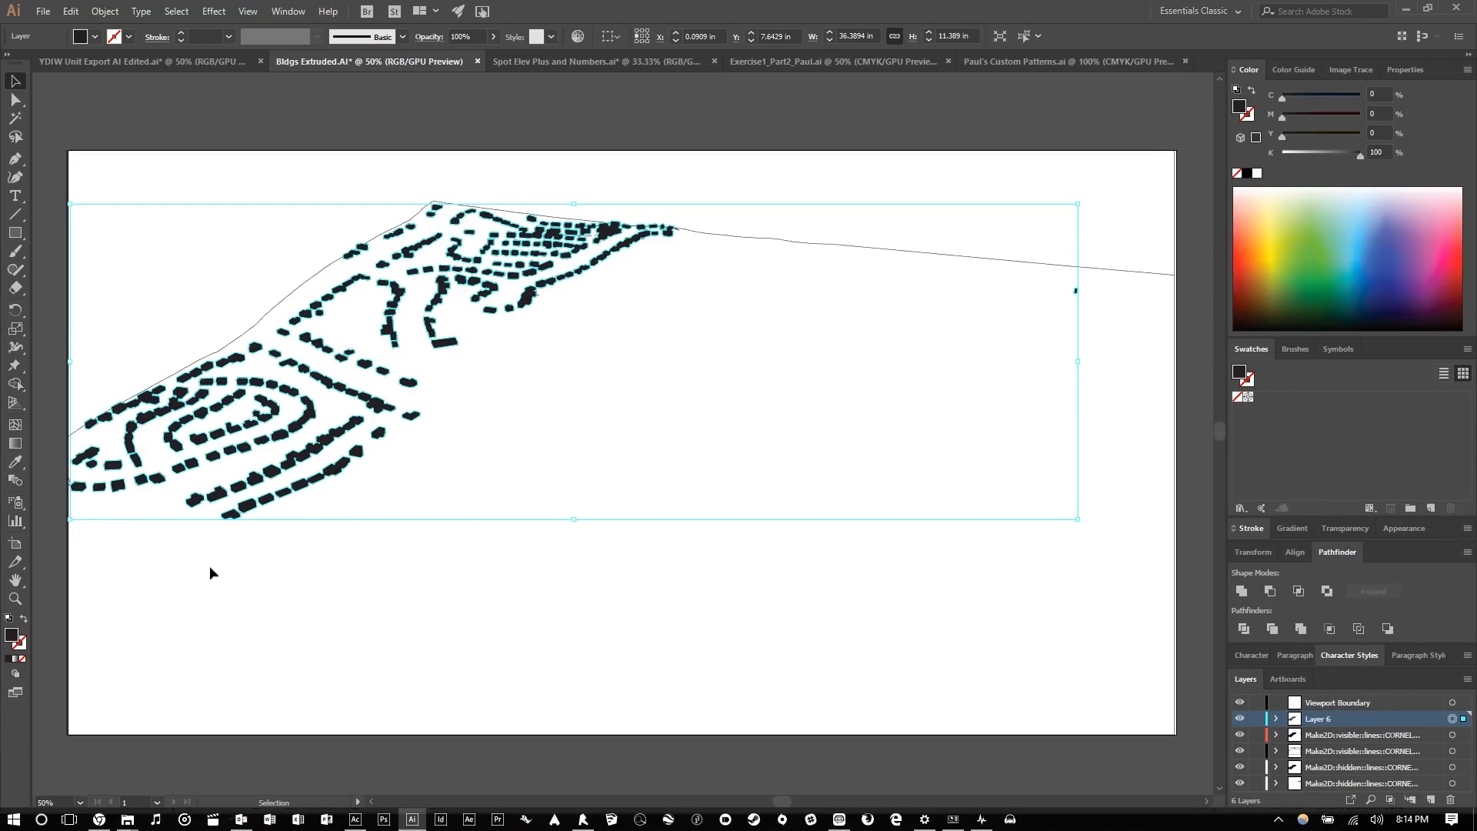
- Swap the building silhouettes' fill and stroke to leave only outlines, and set their stroke weight to 4 pt
click(23, 622)
click(483, 408)
click(1452, 718)
click(229, 37)
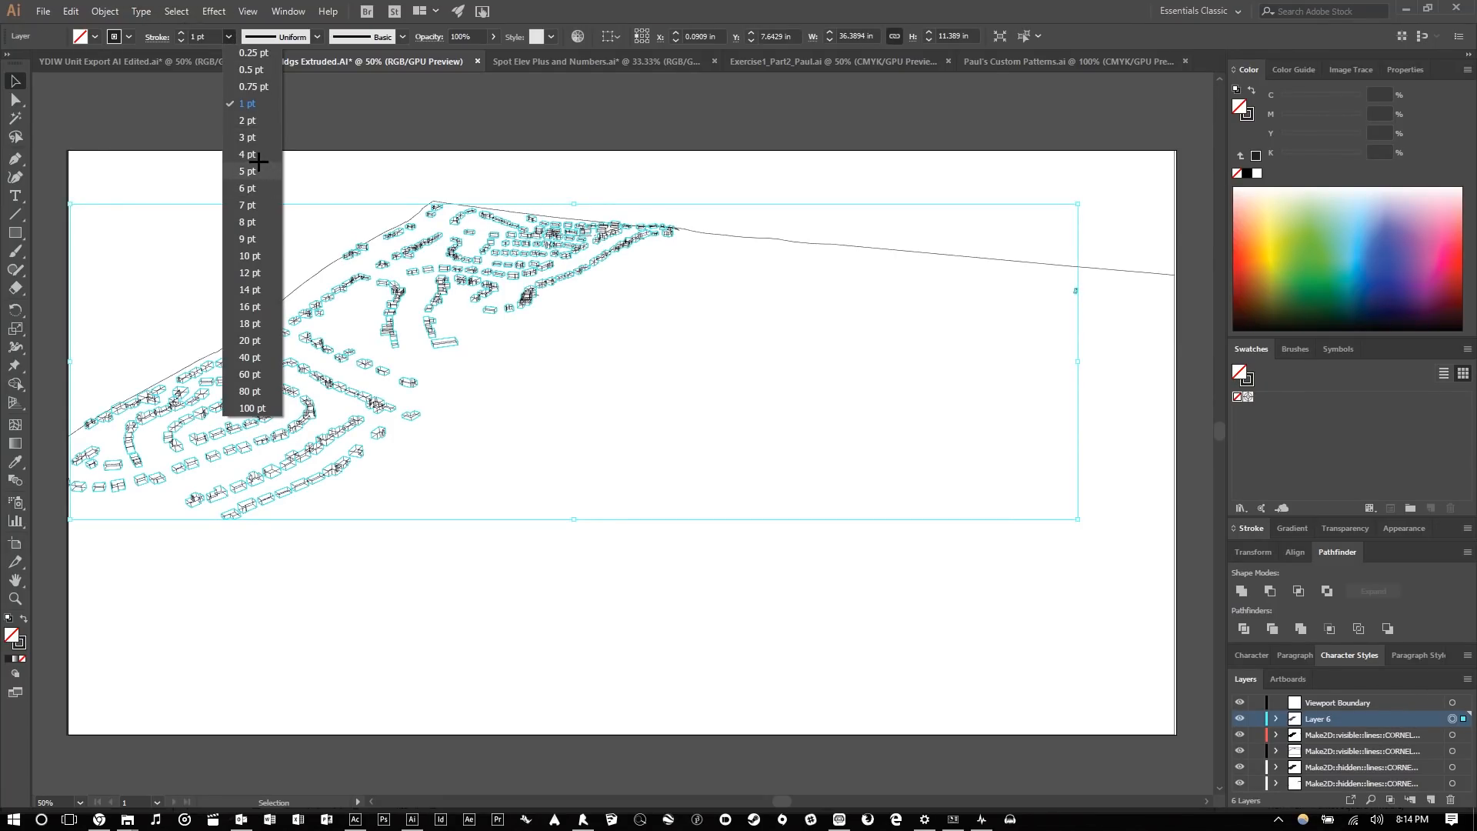
click(260, 160)
click(721, 409)
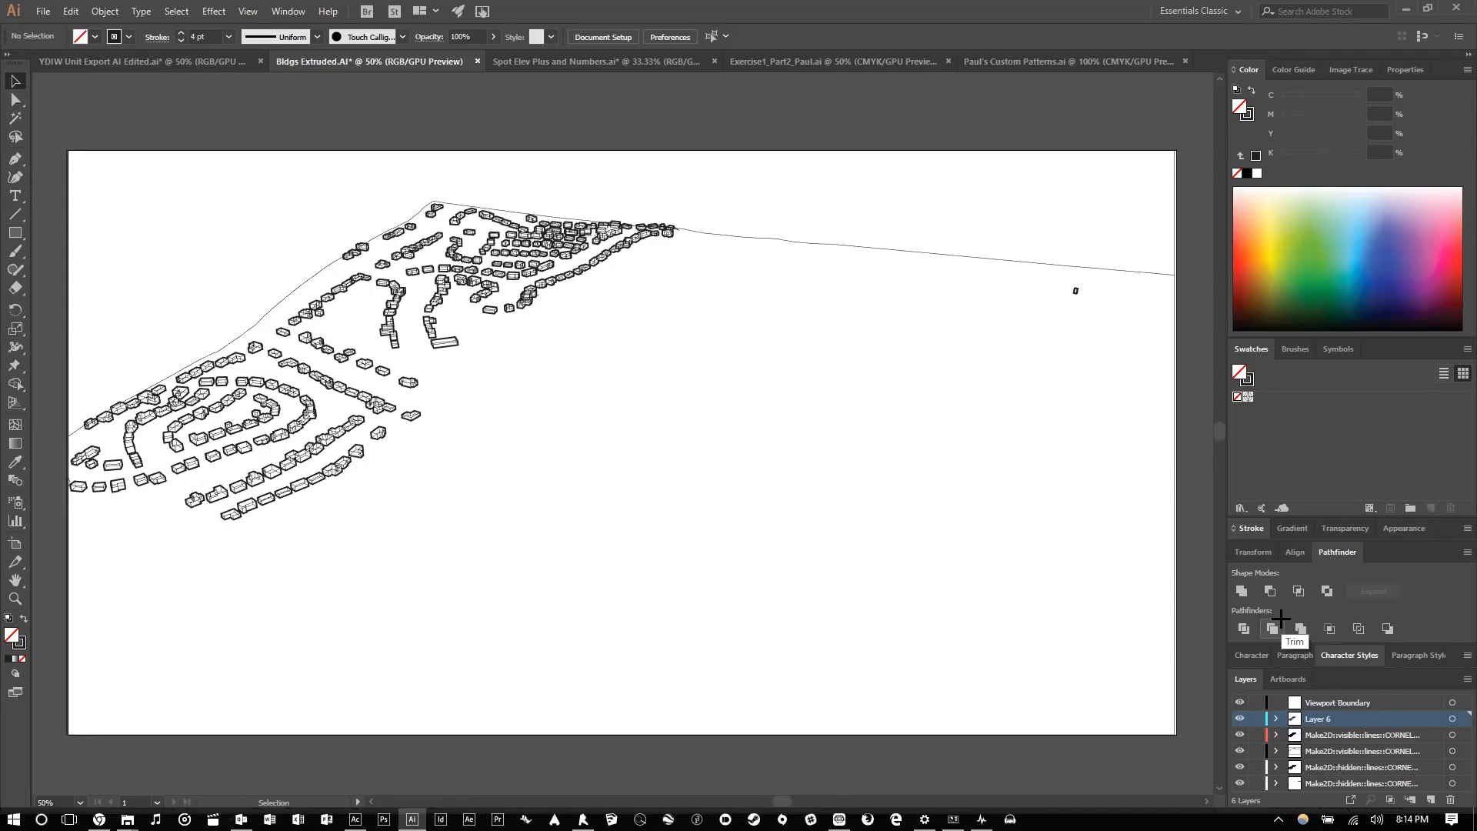
- Switch to the Spot Elev Plus and Numbers document and duplicate the Elev Plus layer with its contents selected
click(565, 60)
scroll(614, 351, up, 9)
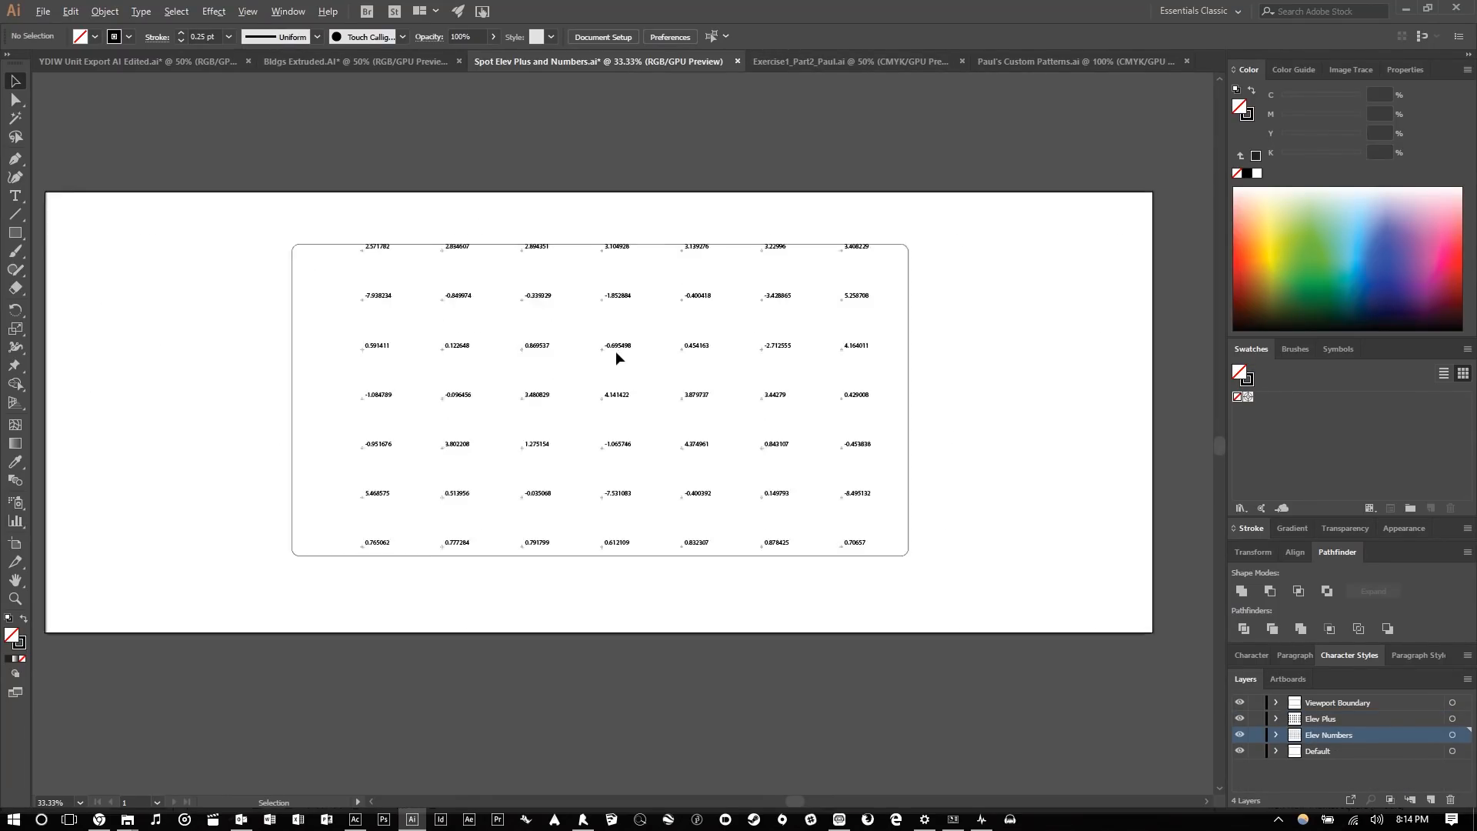
scroll(505, 311, up, 3)
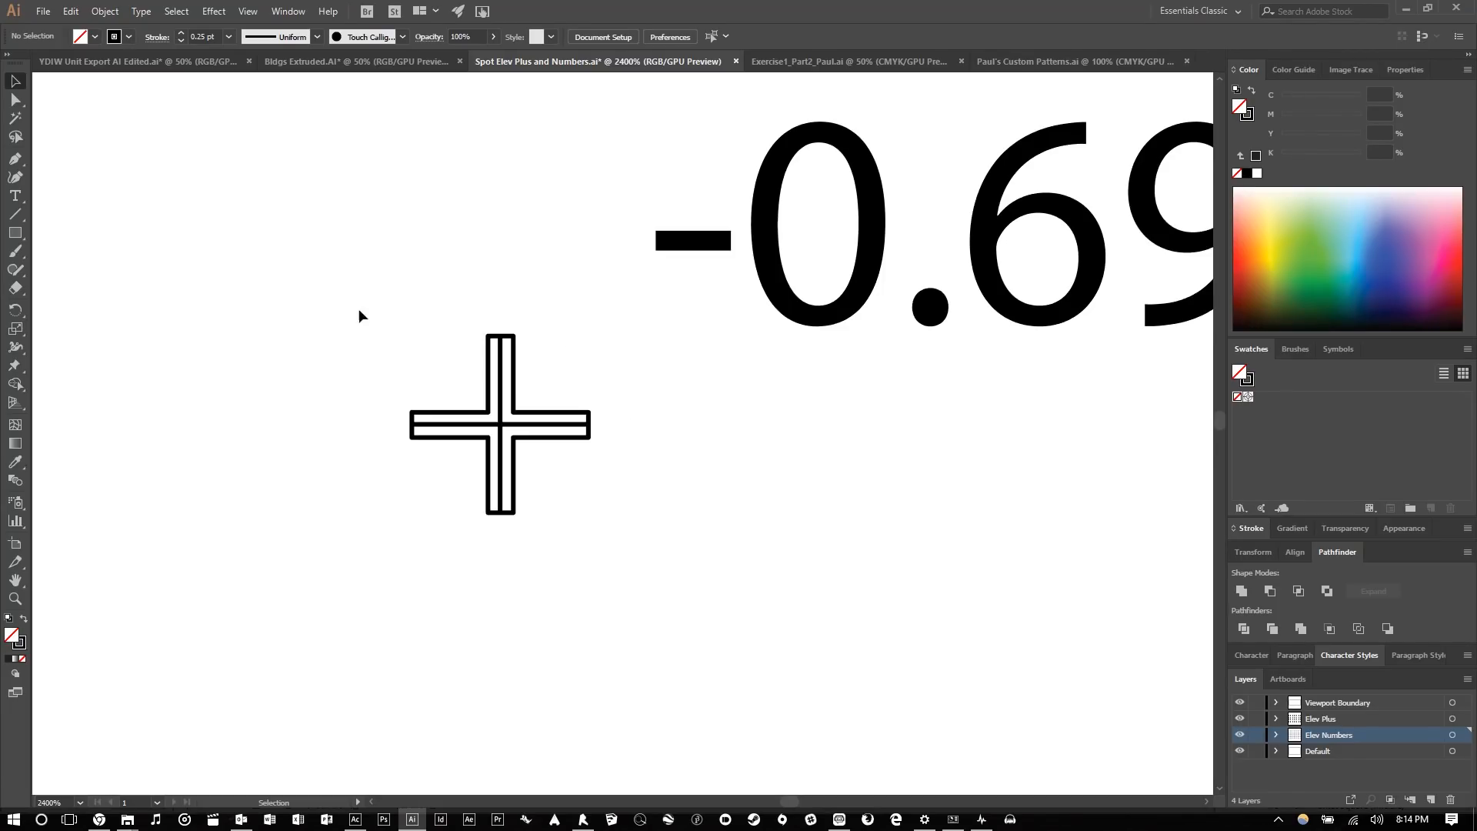
scroll(445, 329, down, 13)
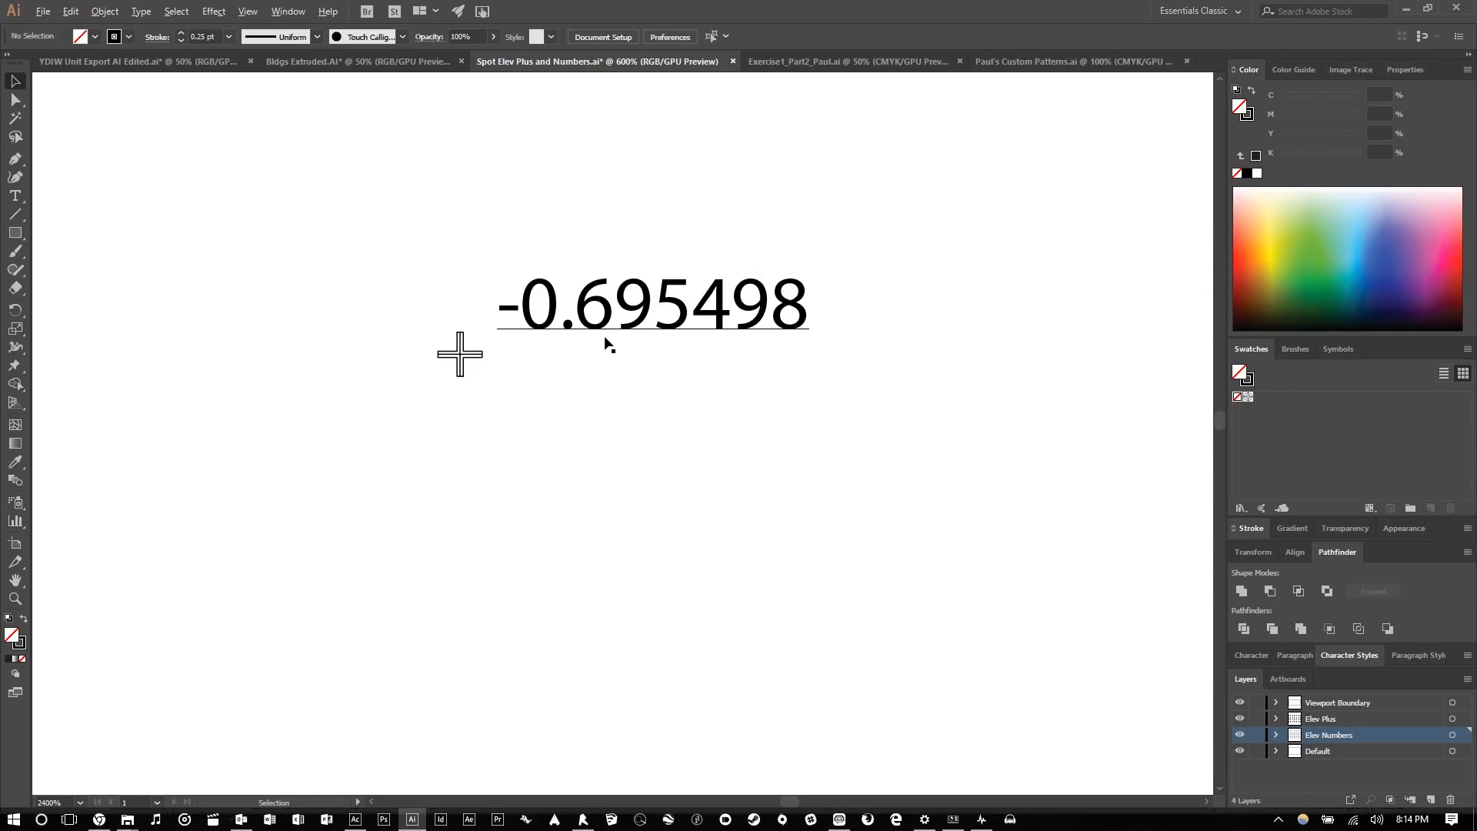
scroll(721, 337, up, 3)
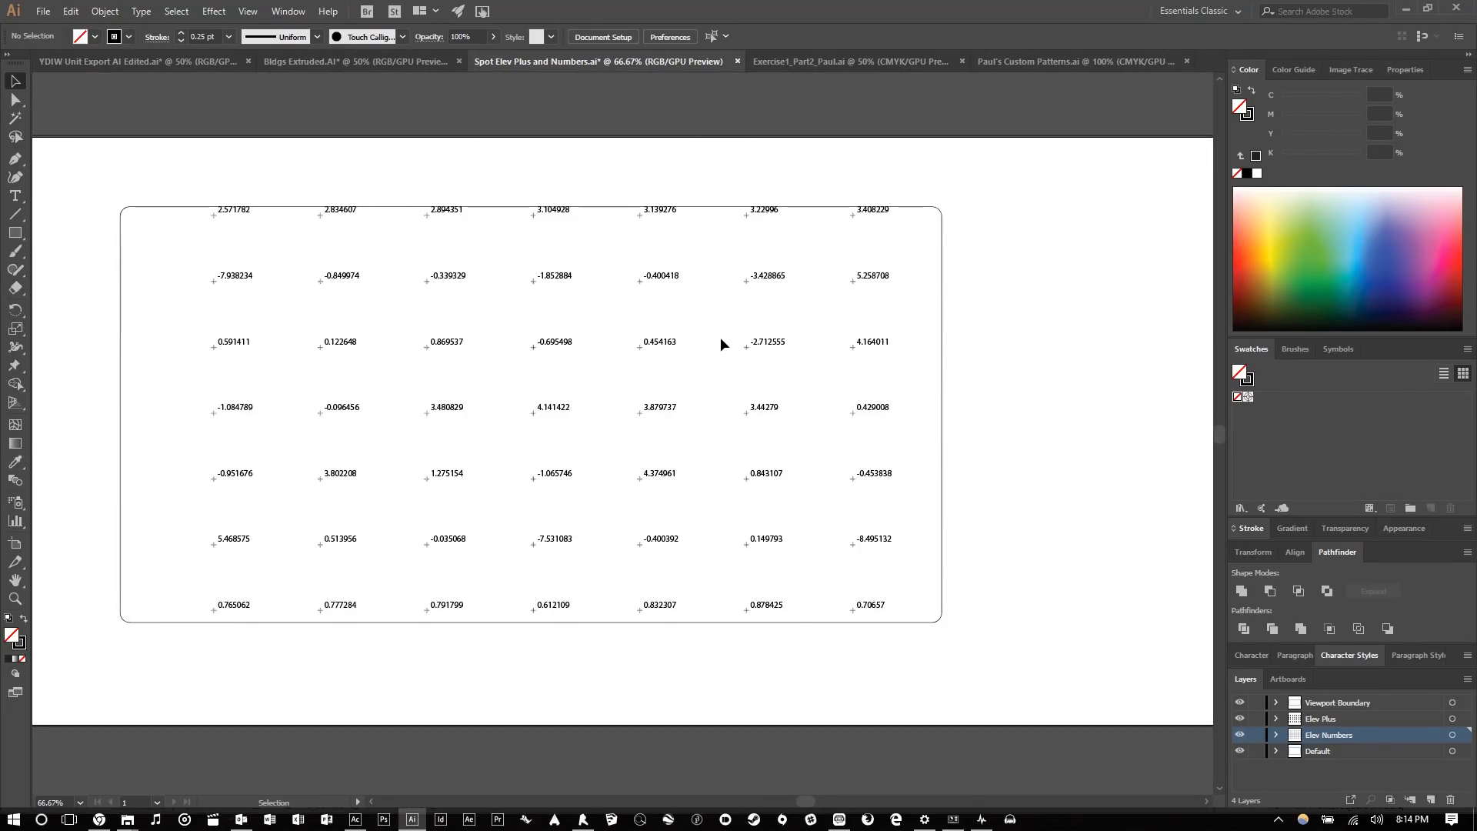
scroll(406, 311, up, 3)
scroll(442, 389, up, 5)
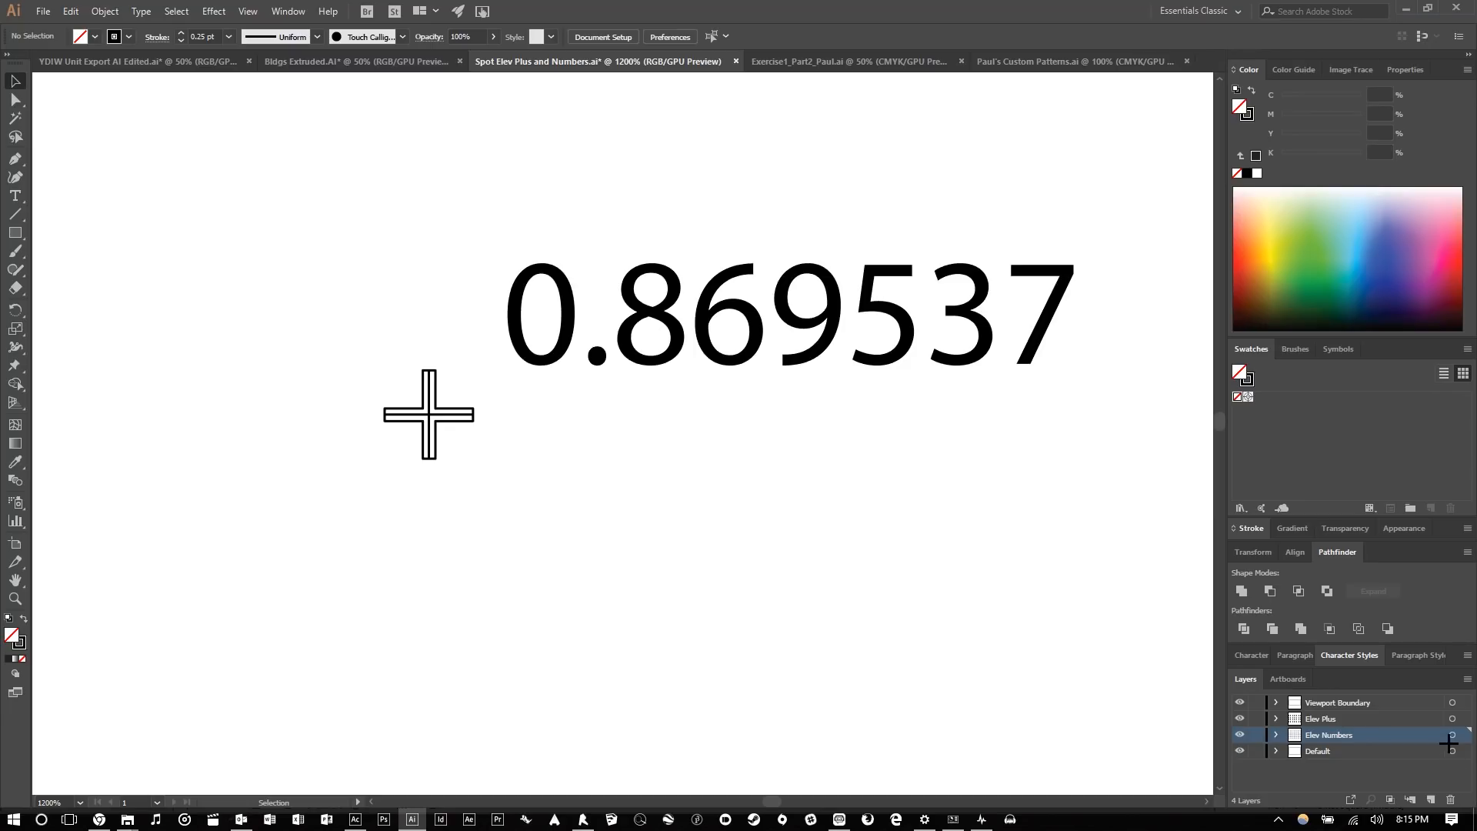
click(1452, 719)
drag(1362, 711, 1362, 712)
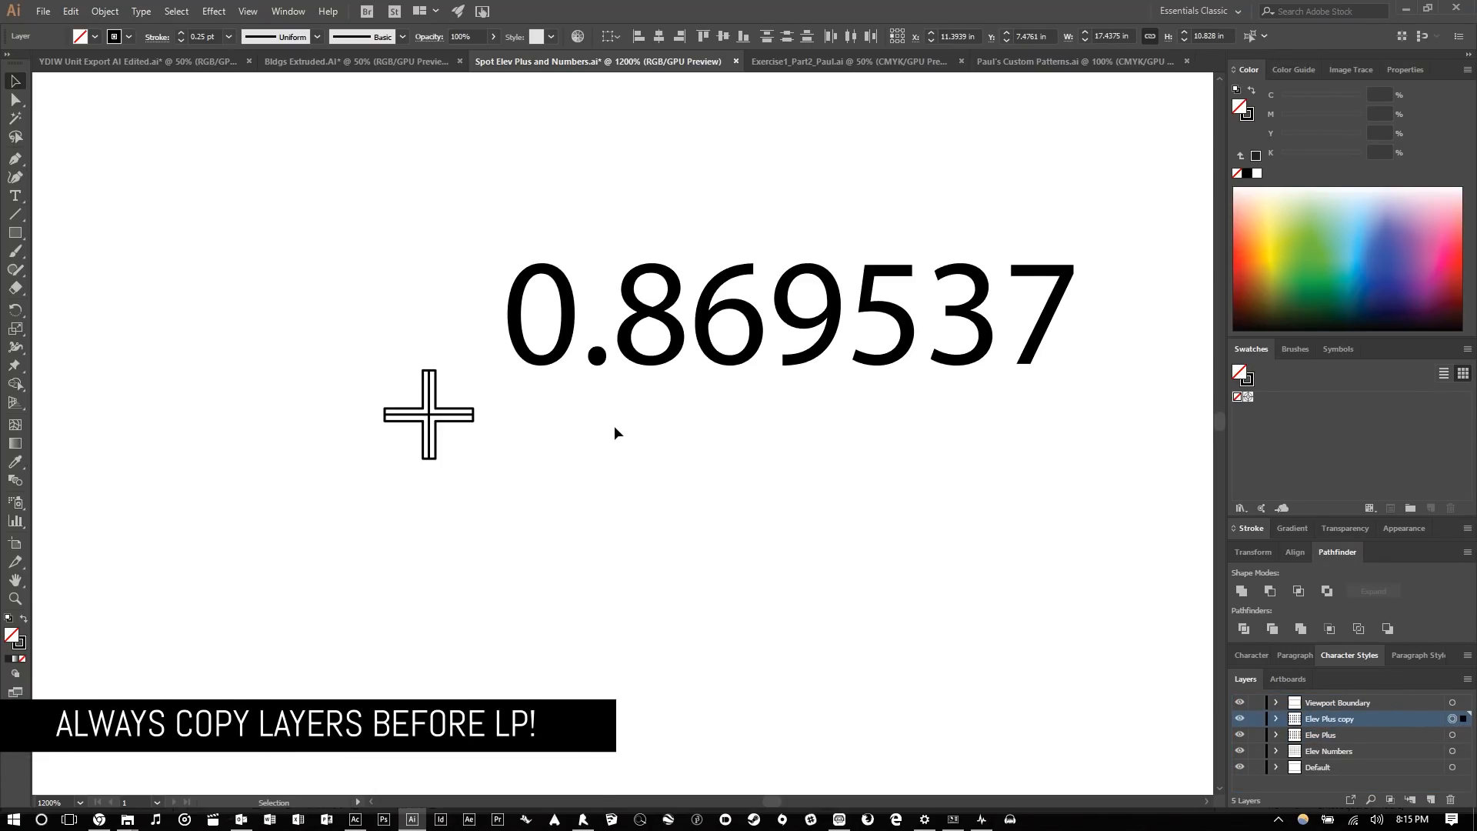
- Make the copied plus marks into a Live Paint group and swap their stroke for a black fill with no stroke
key(ctrl+1)
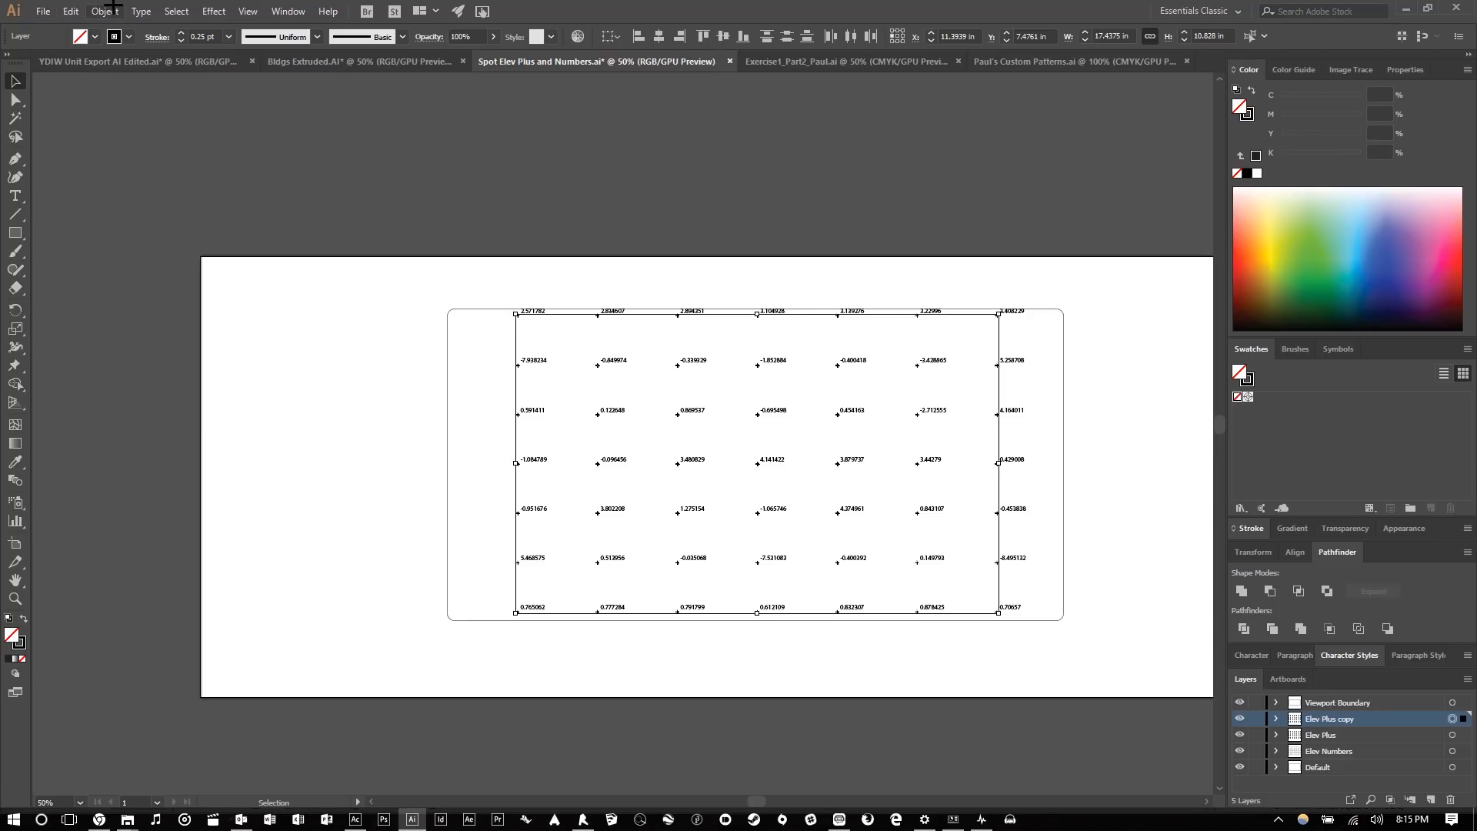
click(105, 11)
mouse_move(208, 462)
click(344, 465)
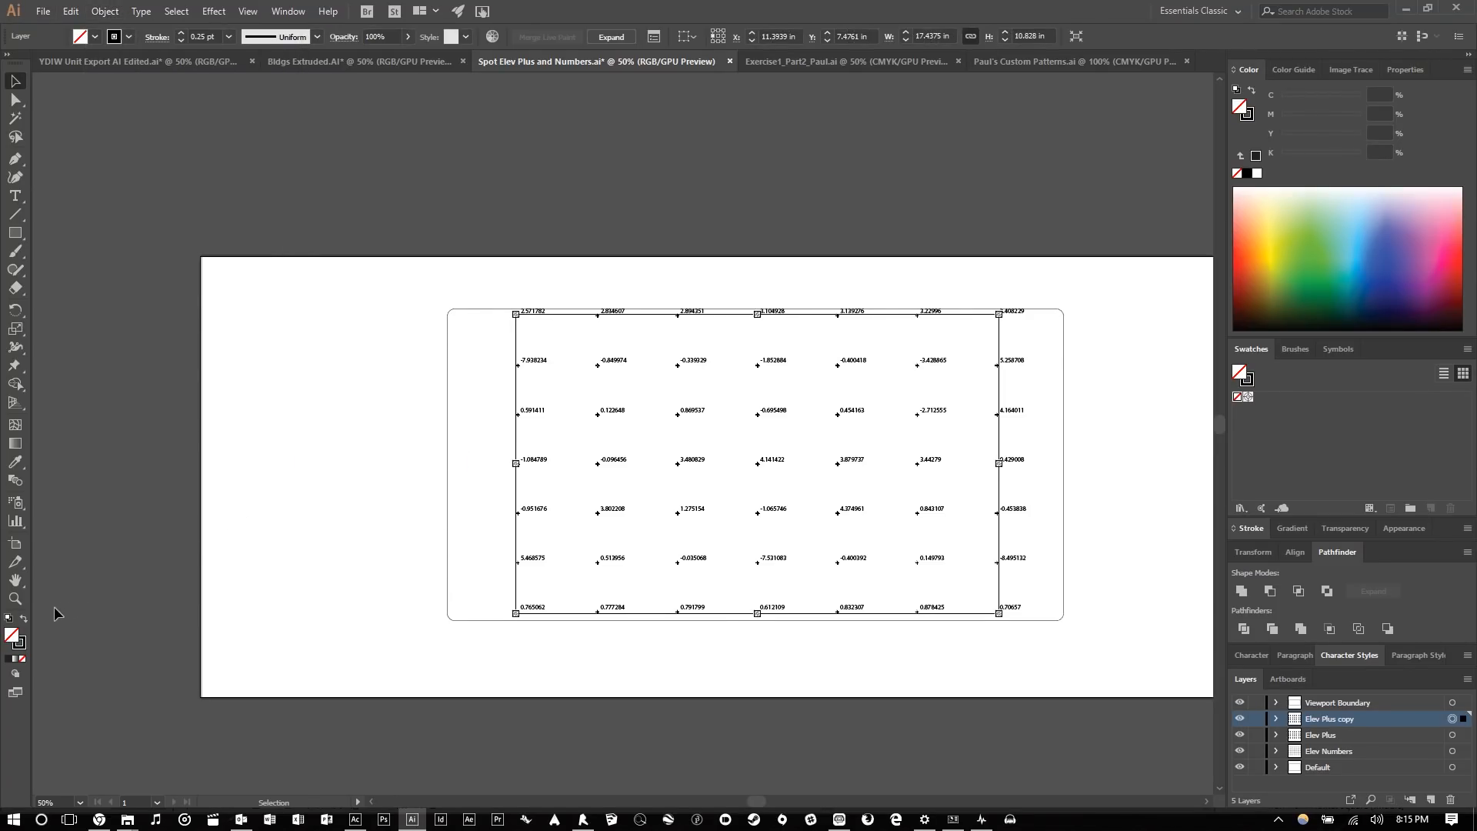
click(24, 619)
alt+scroll(672, 561, up, 5)
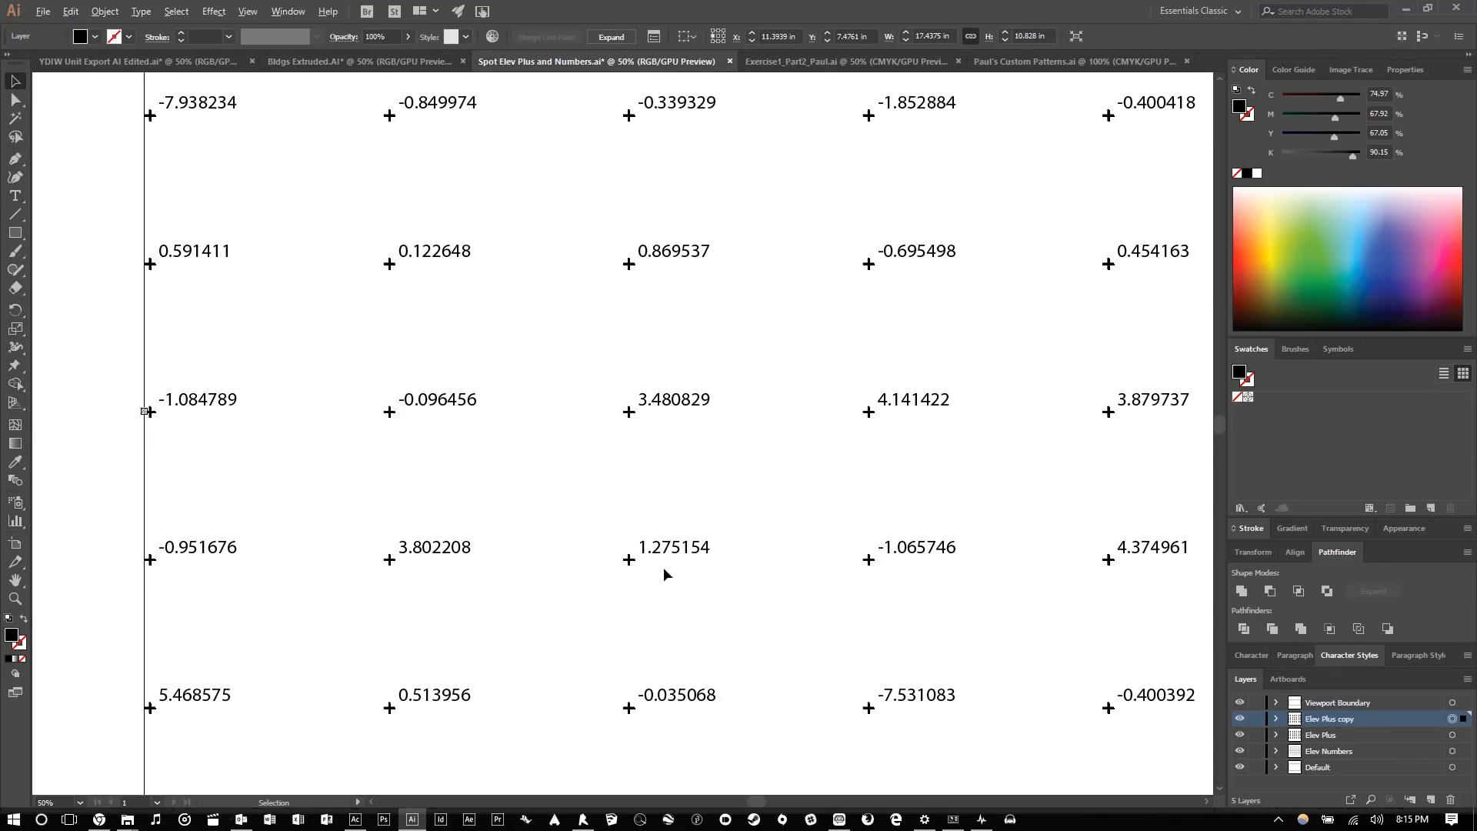
alt+scroll(600, 542, up, 1)
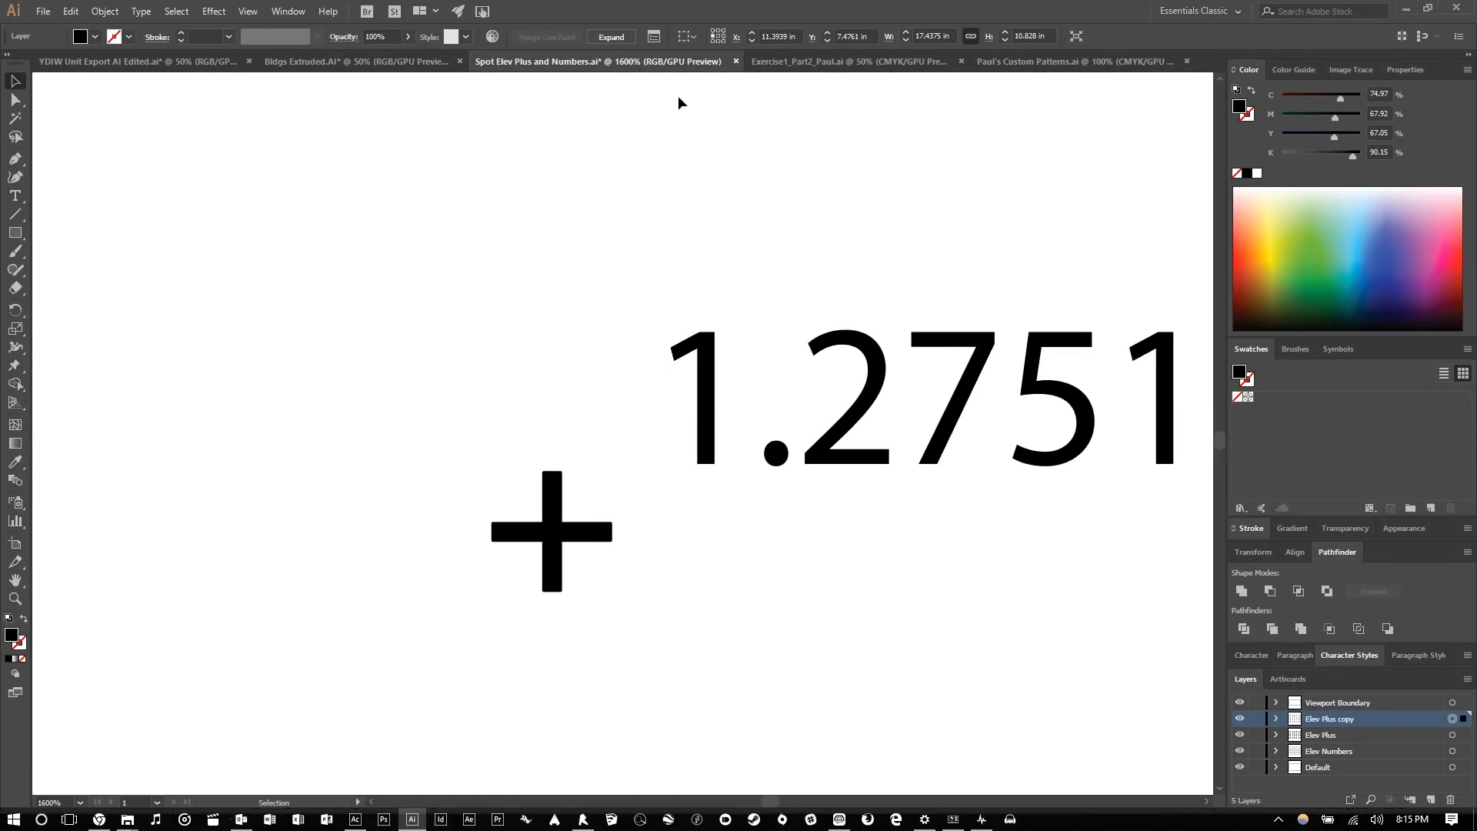
- Expand and unite the filled plus marks on the copied layer, and hide the original Elev Plus layer
click(609, 36)
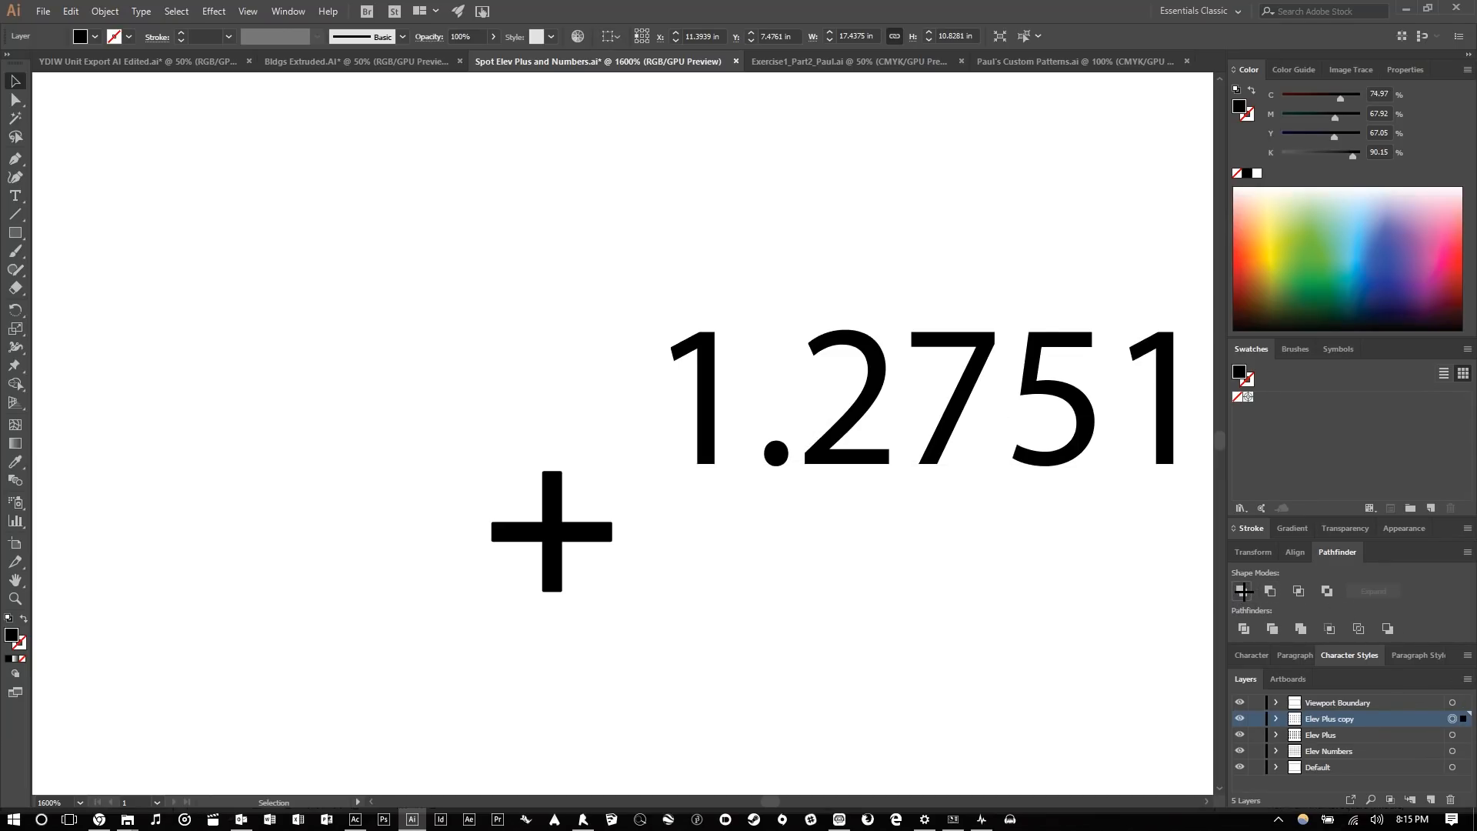
click(1240, 734)
click(914, 673)
- Ungroup the united plus marks, test moving the one beside 1.275154, and undo that move
click(560, 531)
right_click(807, 531)
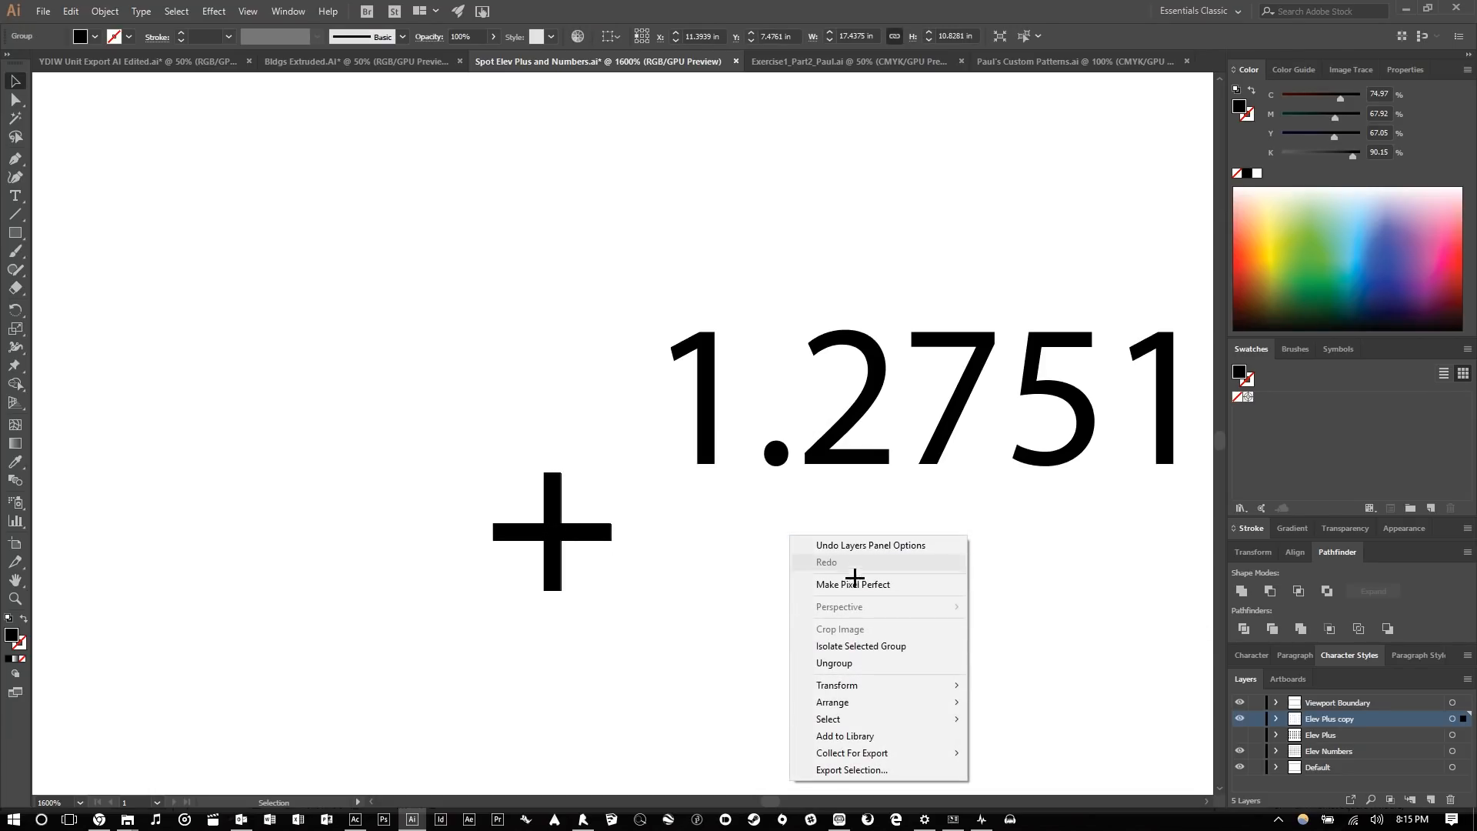
click(841, 659)
drag(591, 543, 411, 414)
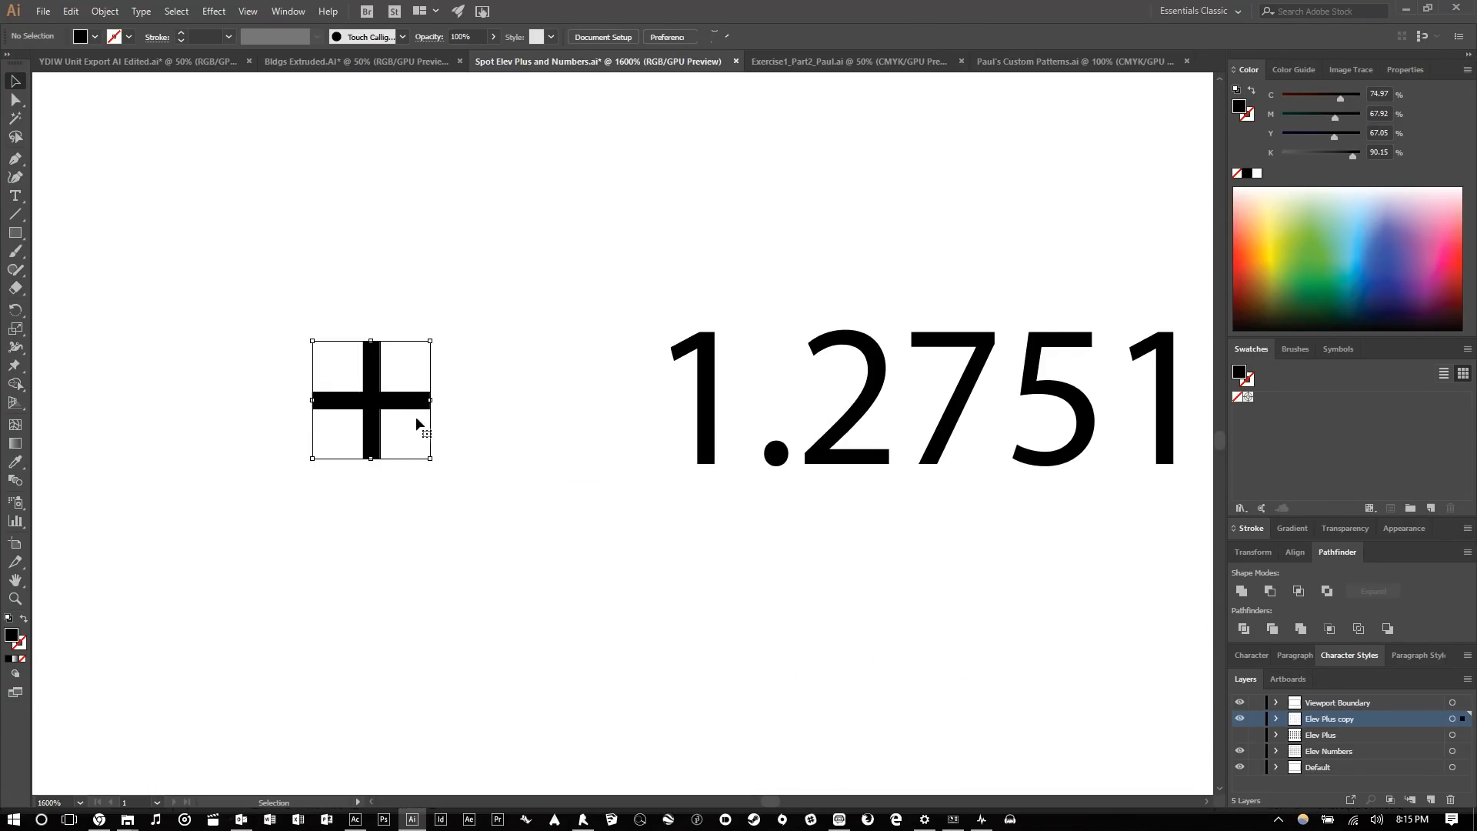
key(ctrl+z)
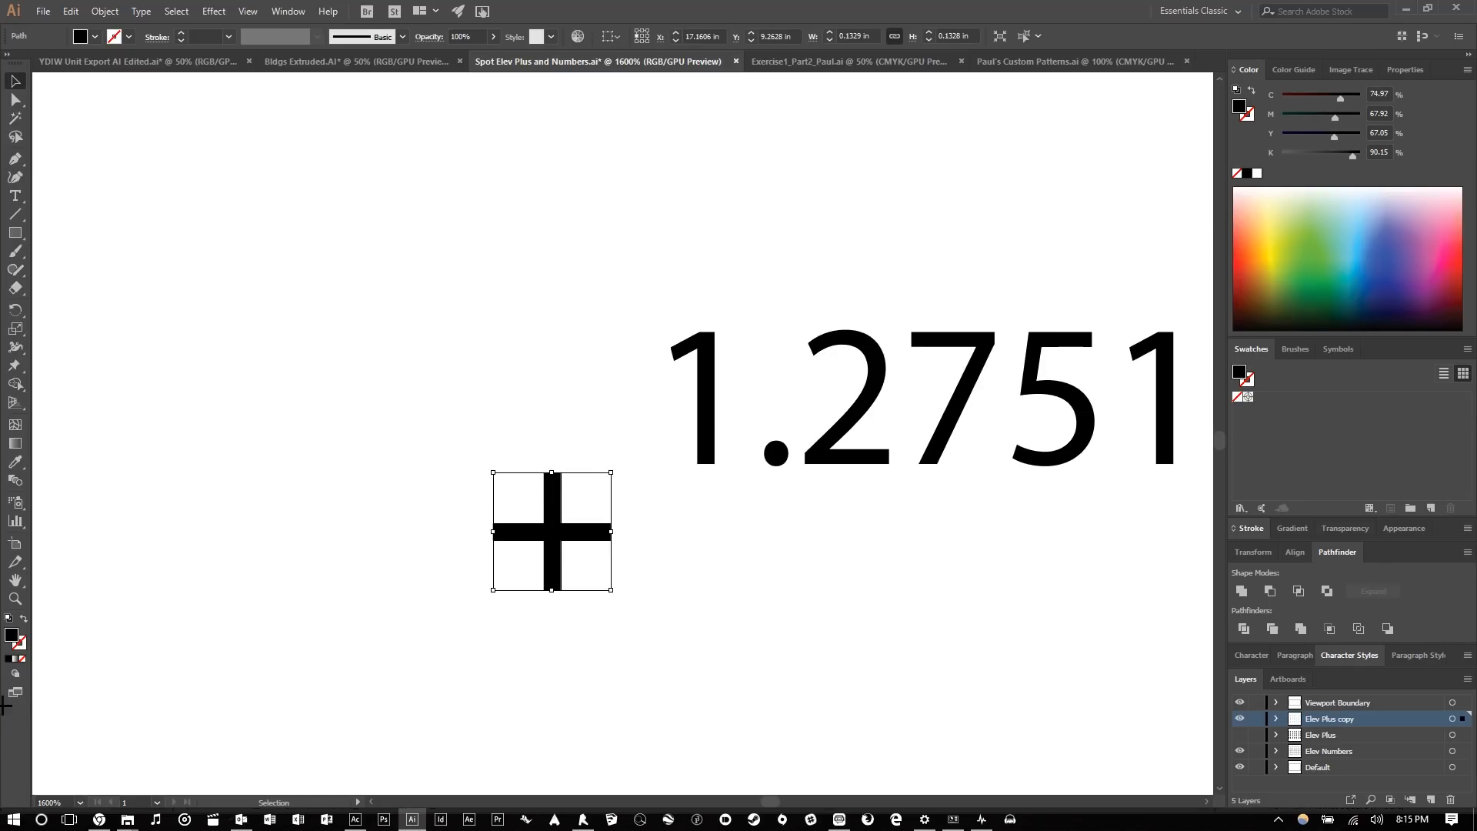
- Swap the fill and stroke of the plus mark beside 1.275154 to outline it, and set its stroke weight to 0.25 pt
click(21, 618)
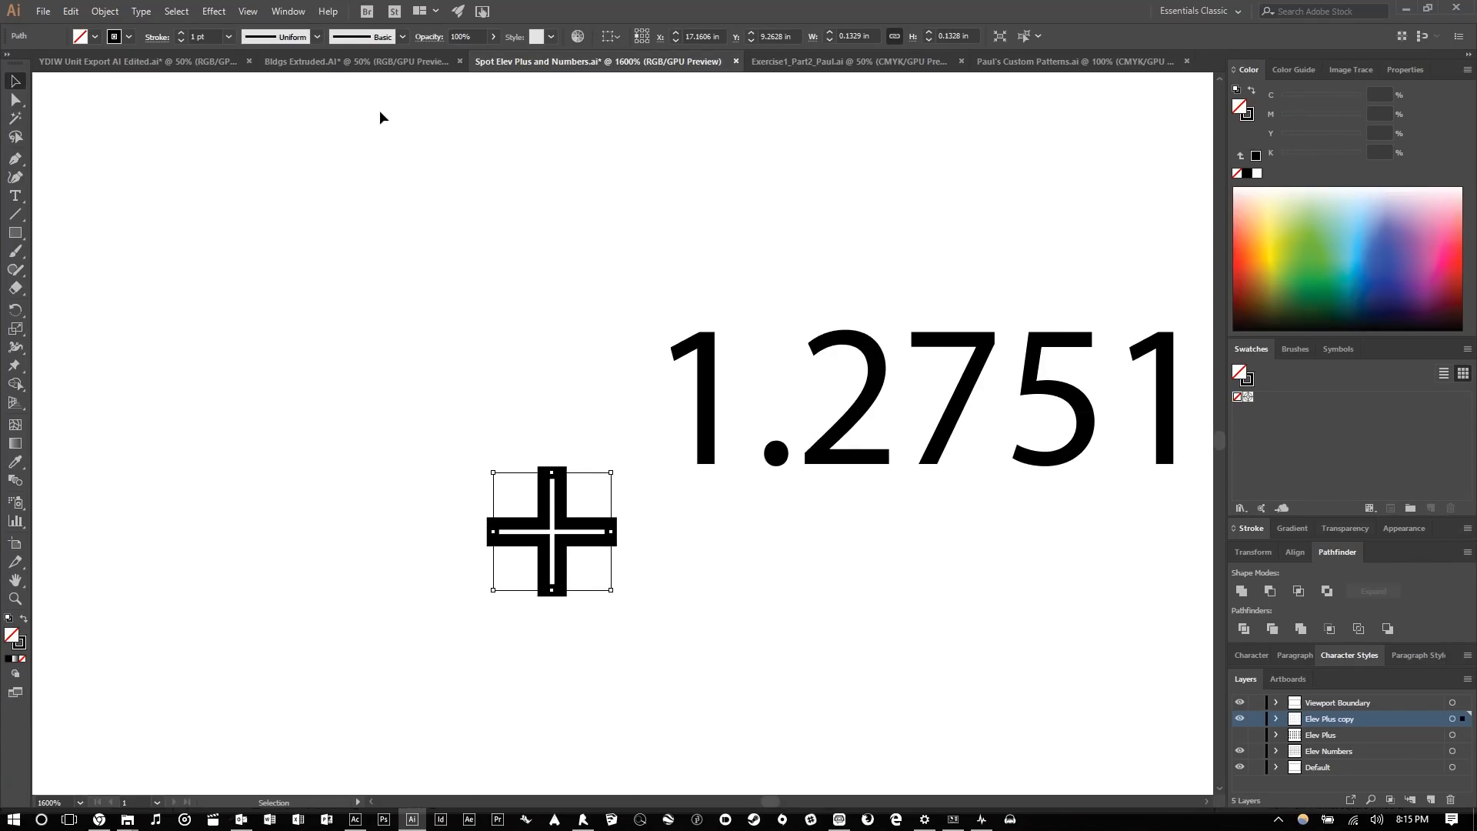
click(229, 36)
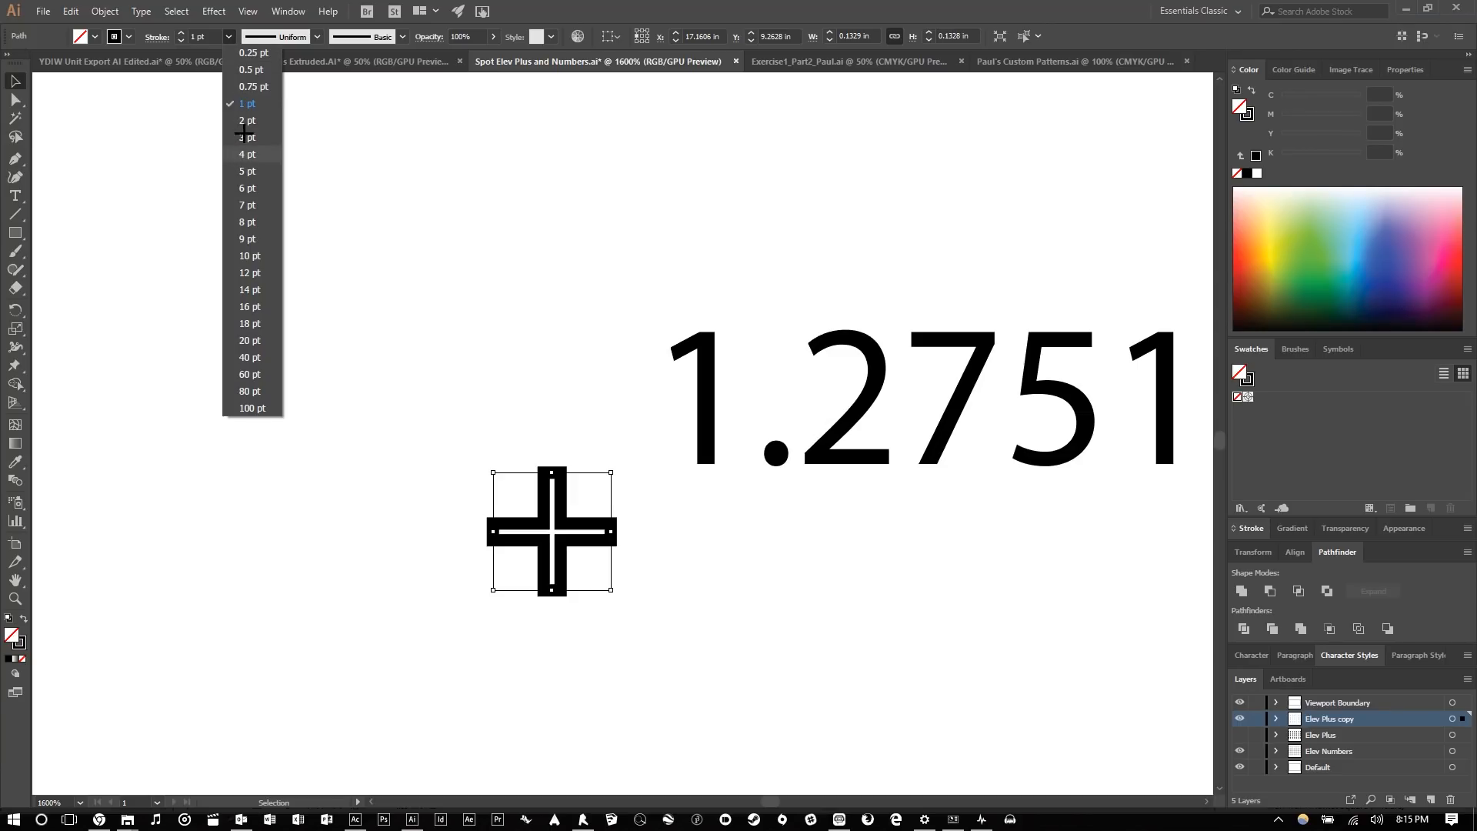
click(251, 54)
click(497, 423)
scroll(603, 557, up, 4)
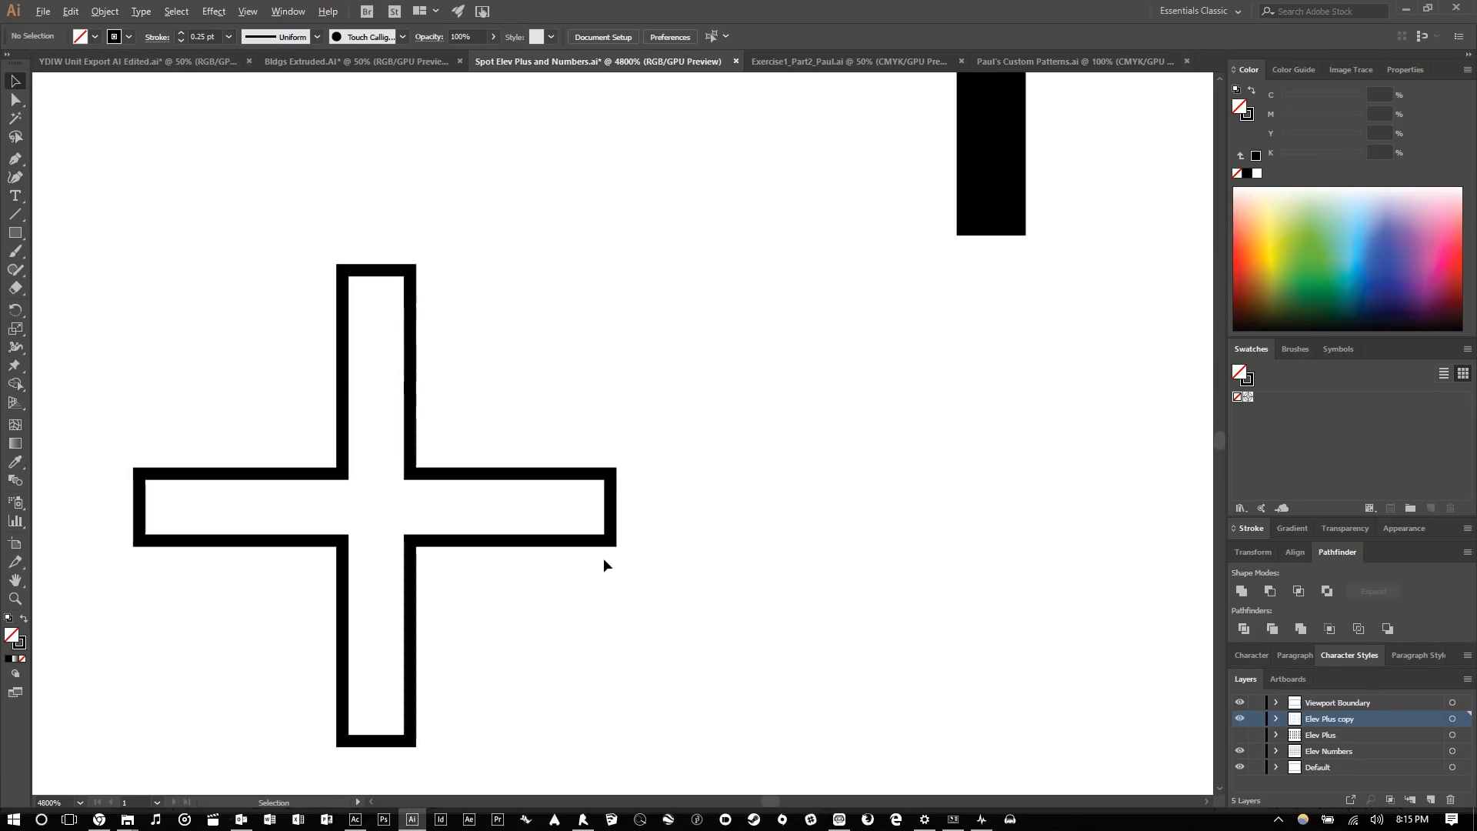
scroll(406, 505, right, 3)
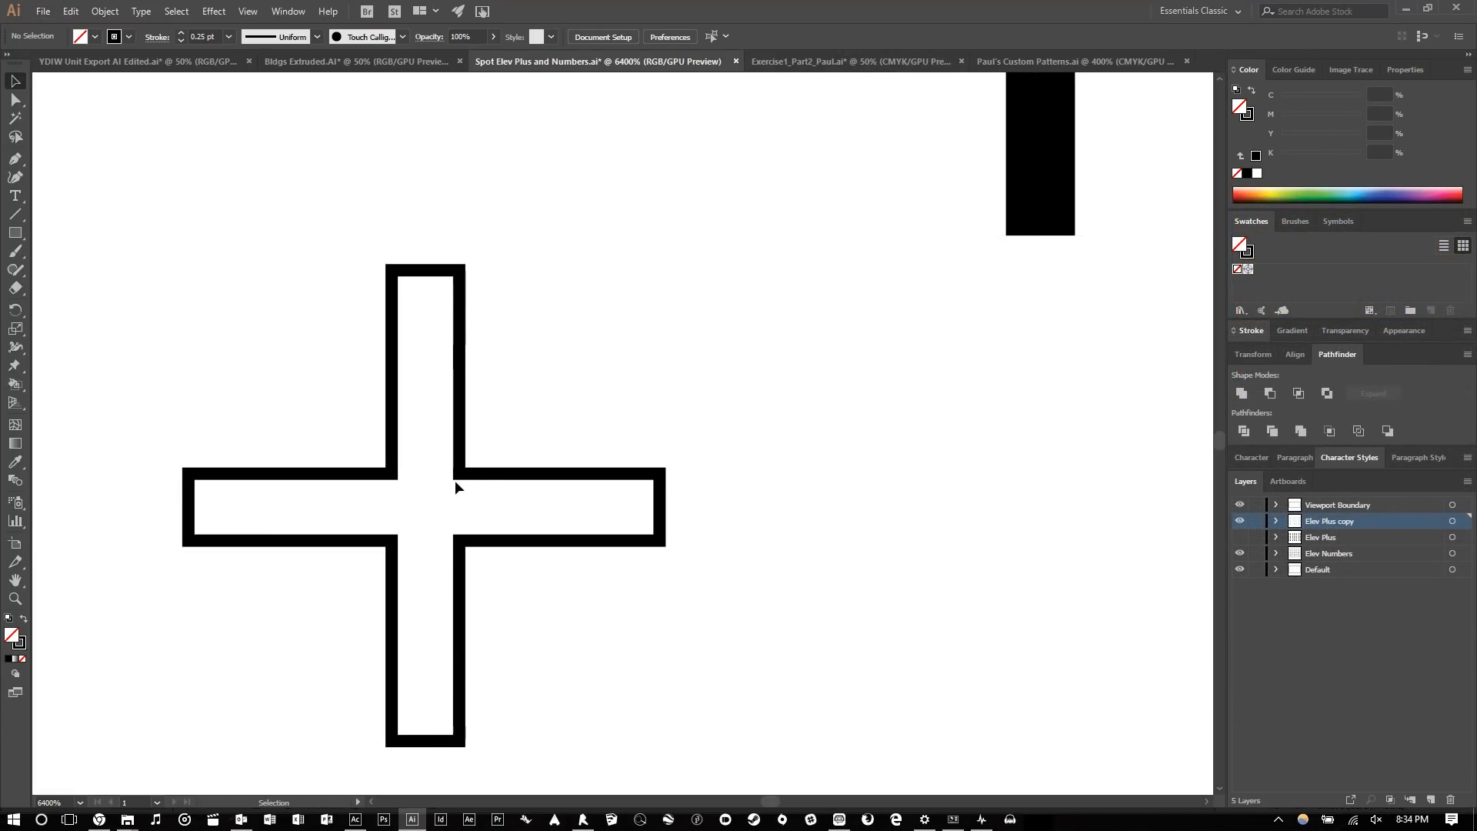
- Switch to the Exercise1_Part2 slope section document and hide every layer except Background Rock
click(846, 61)
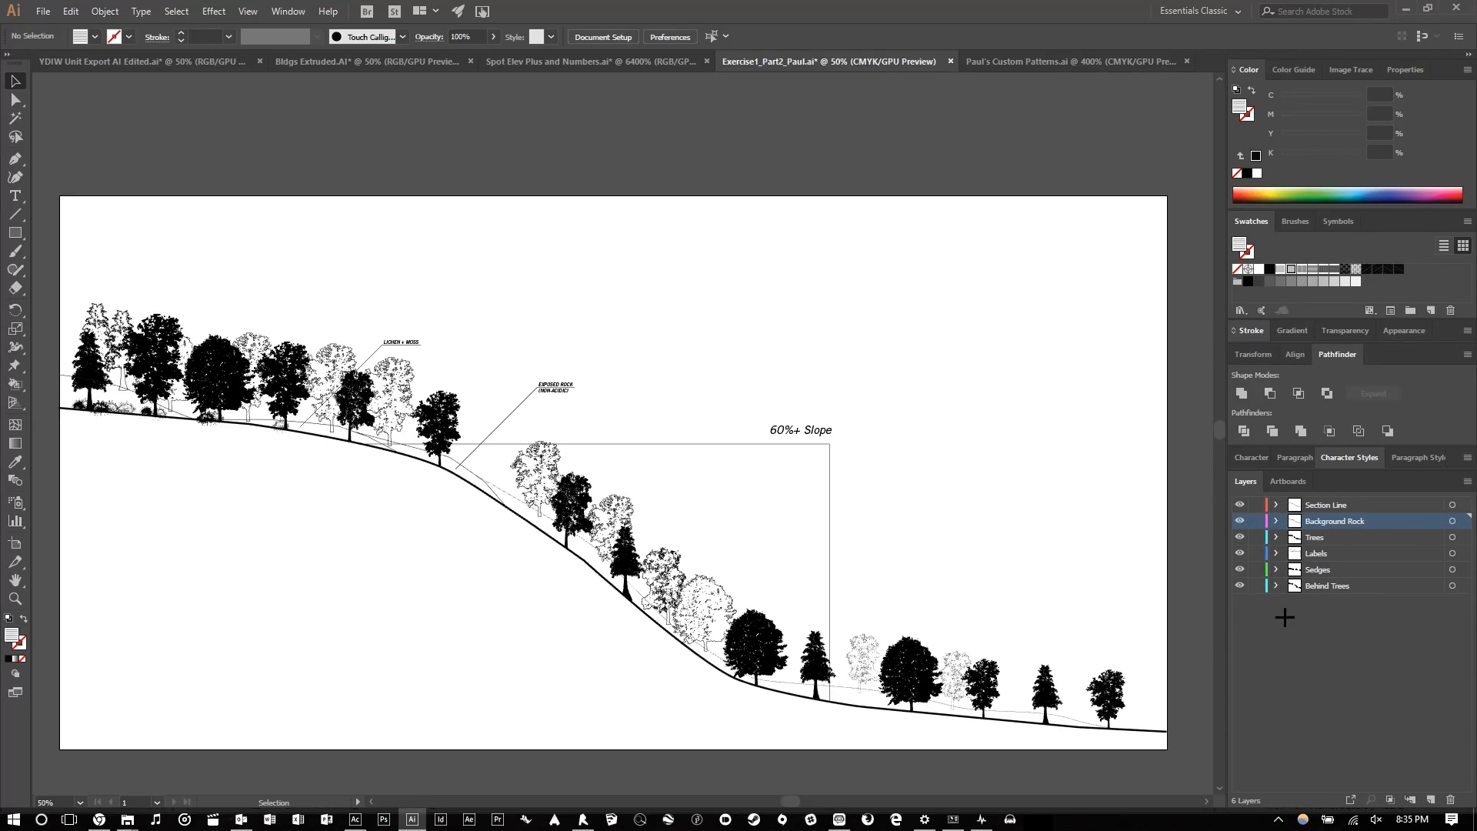
drag(1233, 589, 1240, 513)
click(1239, 505)
click(1239, 504)
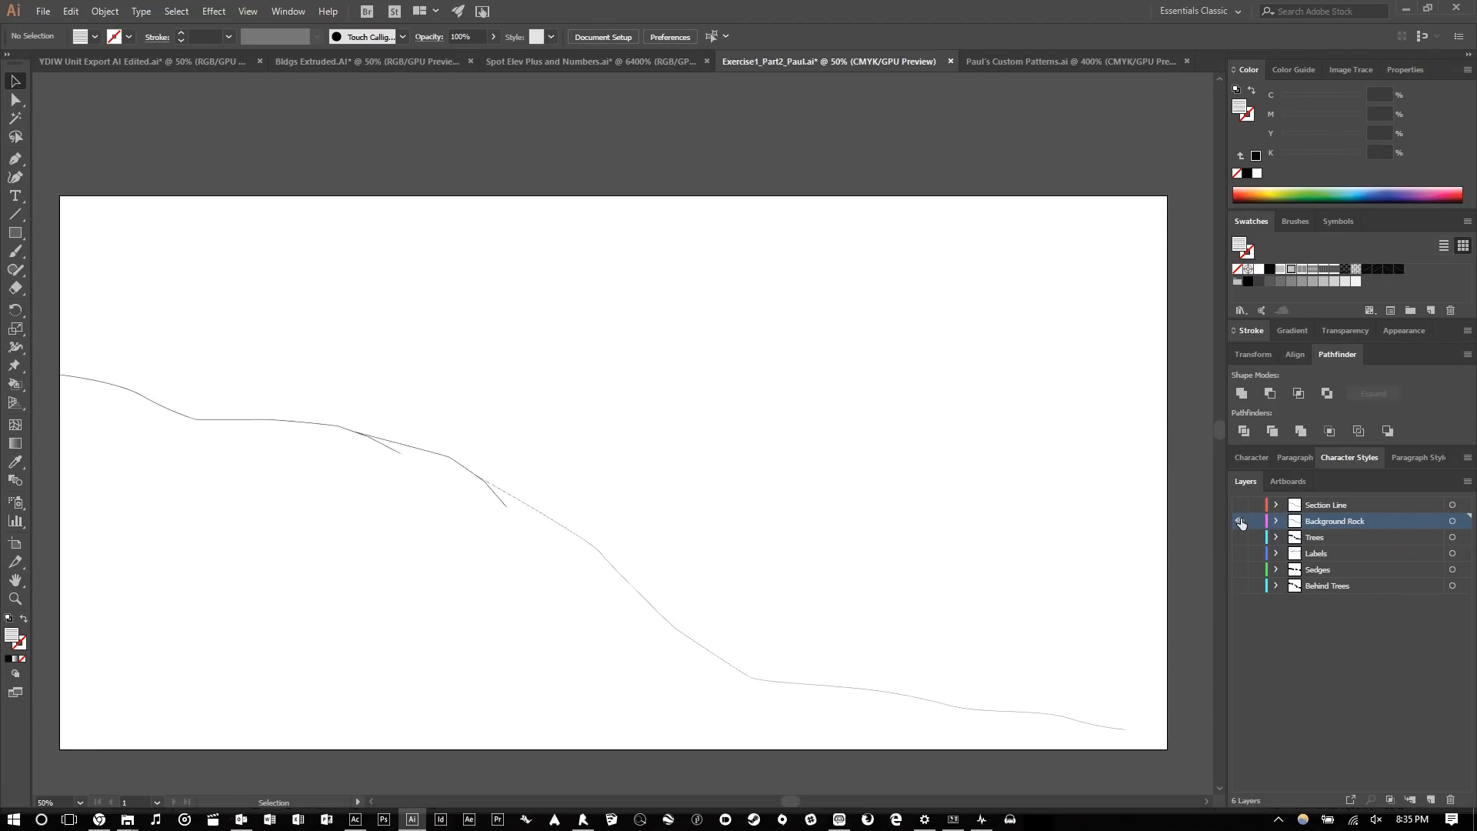
click(1239, 521)
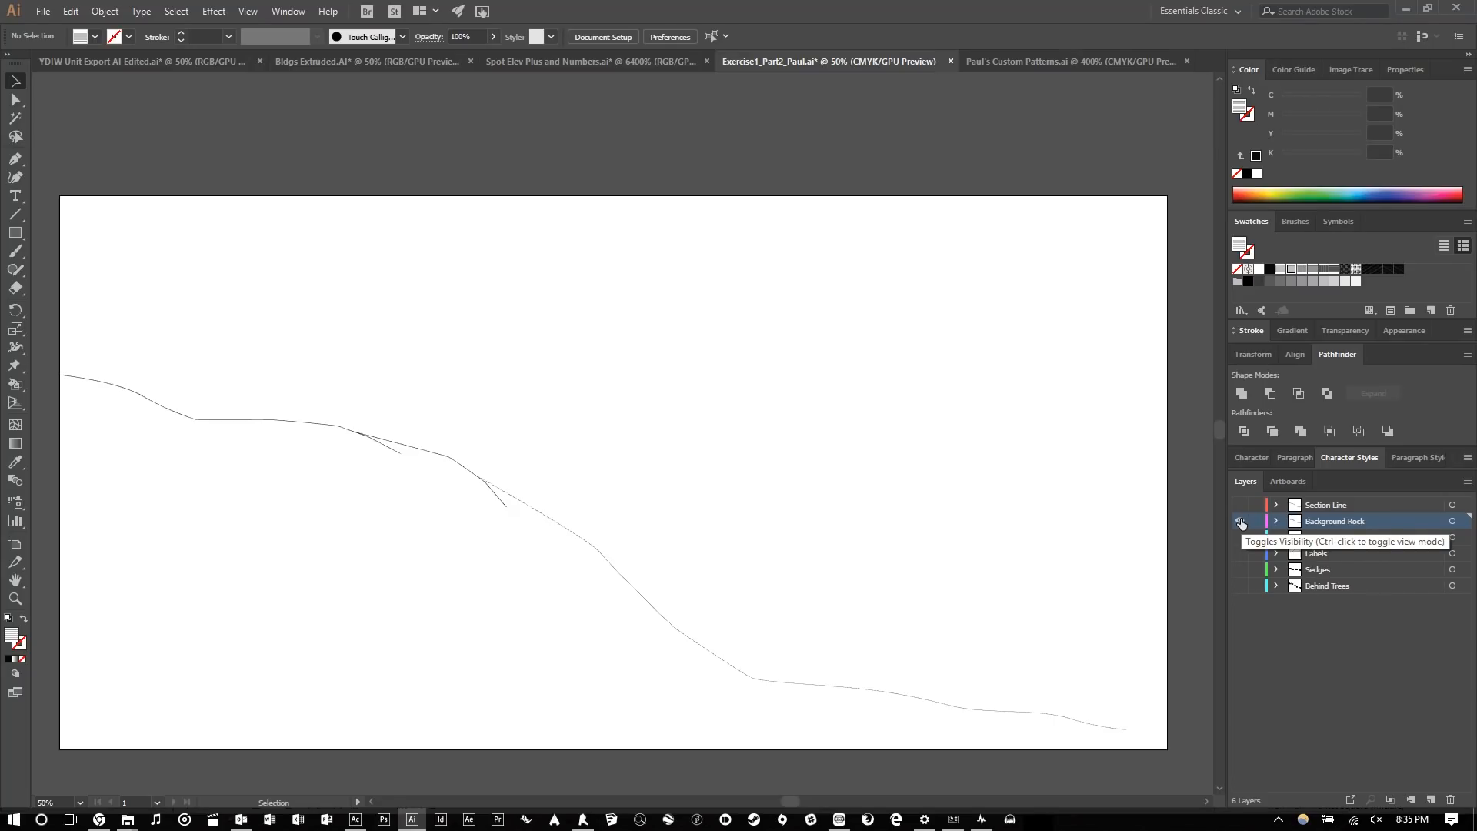
- Show the Section Line together with the Background Rock to compare them, and leave only the Section Line layer visible
click(1239, 504)
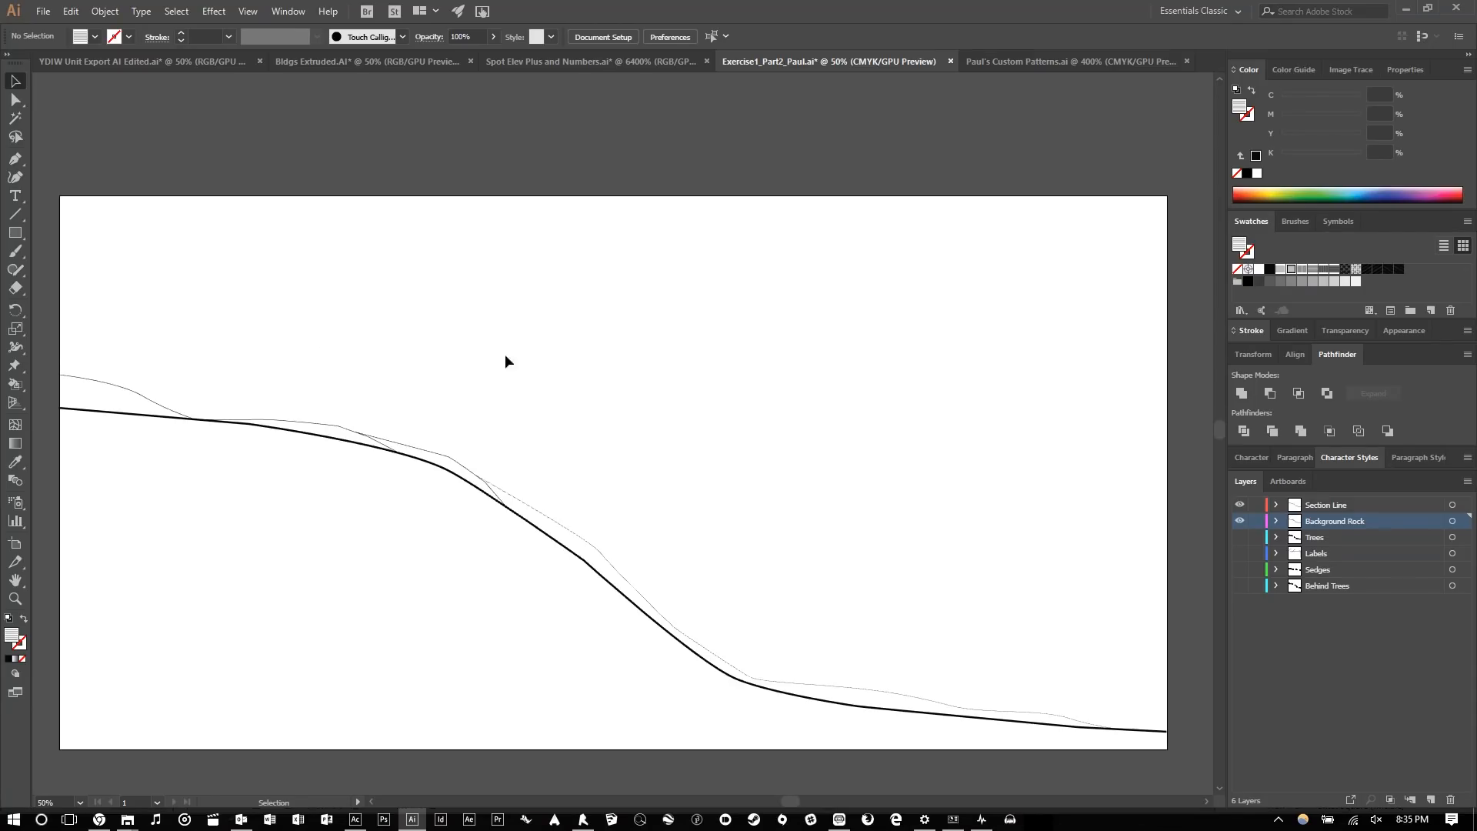
click(1240, 505)
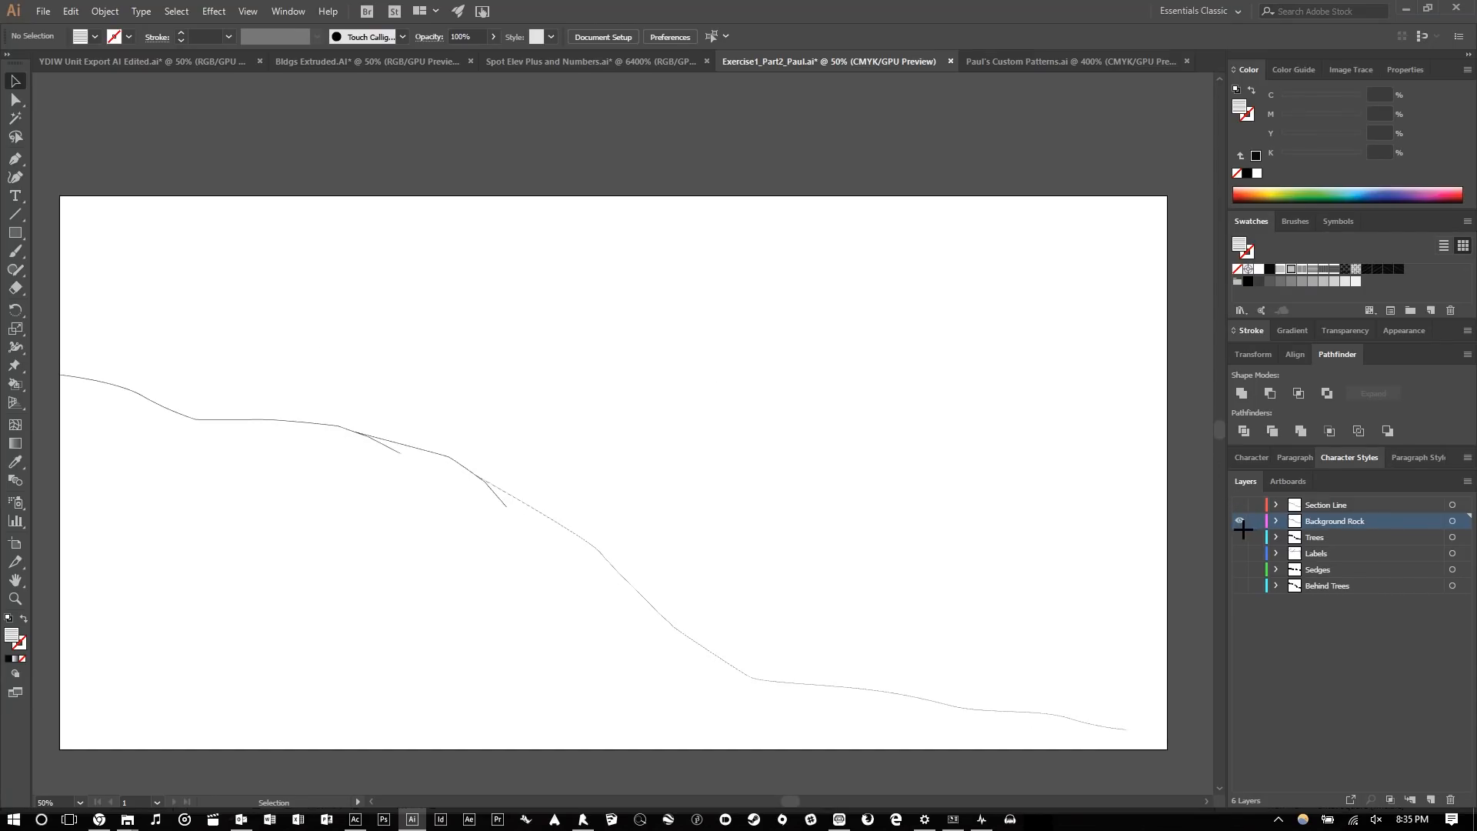
click(1239, 521)
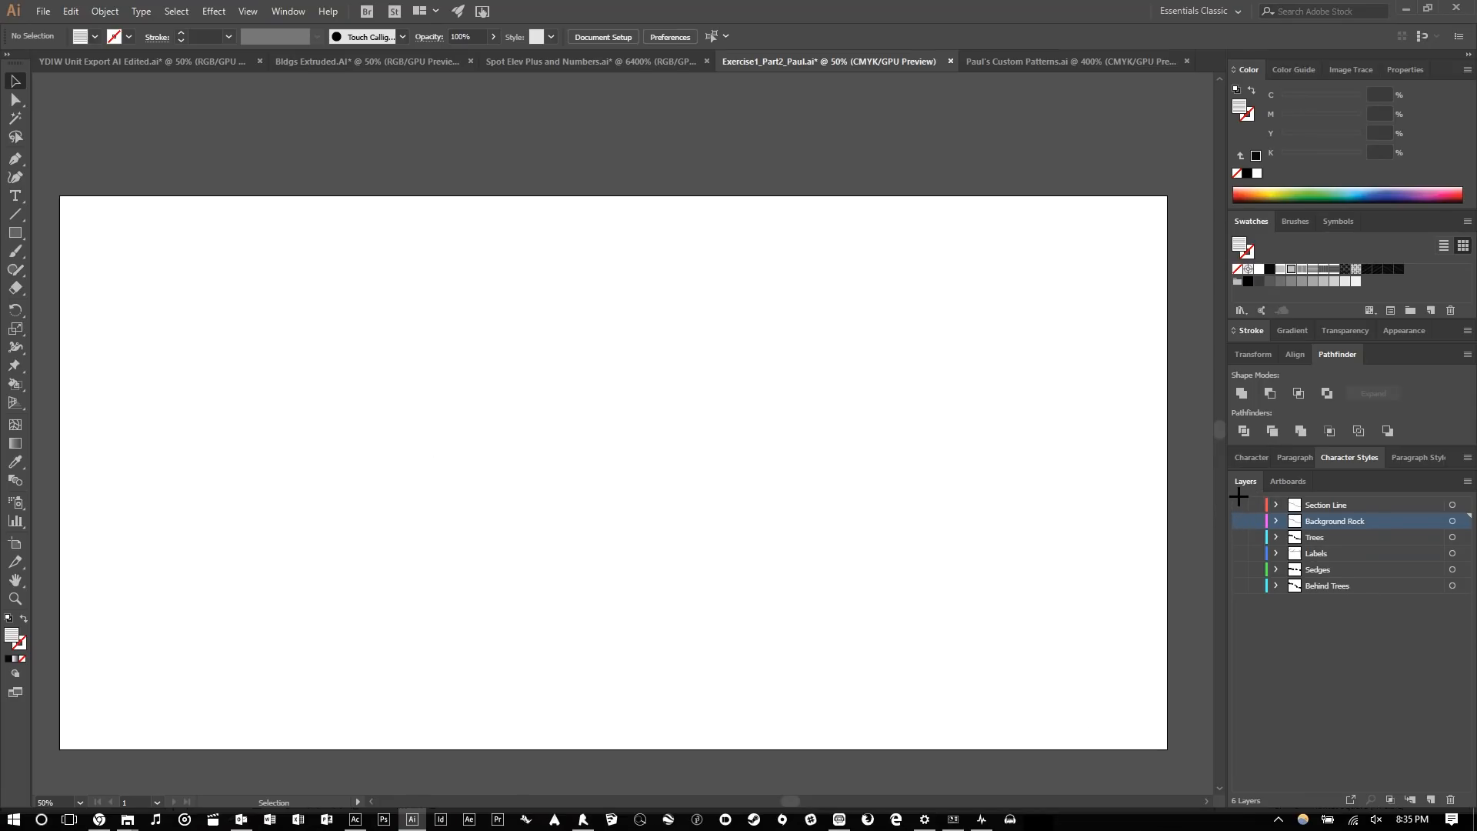
click(1239, 505)
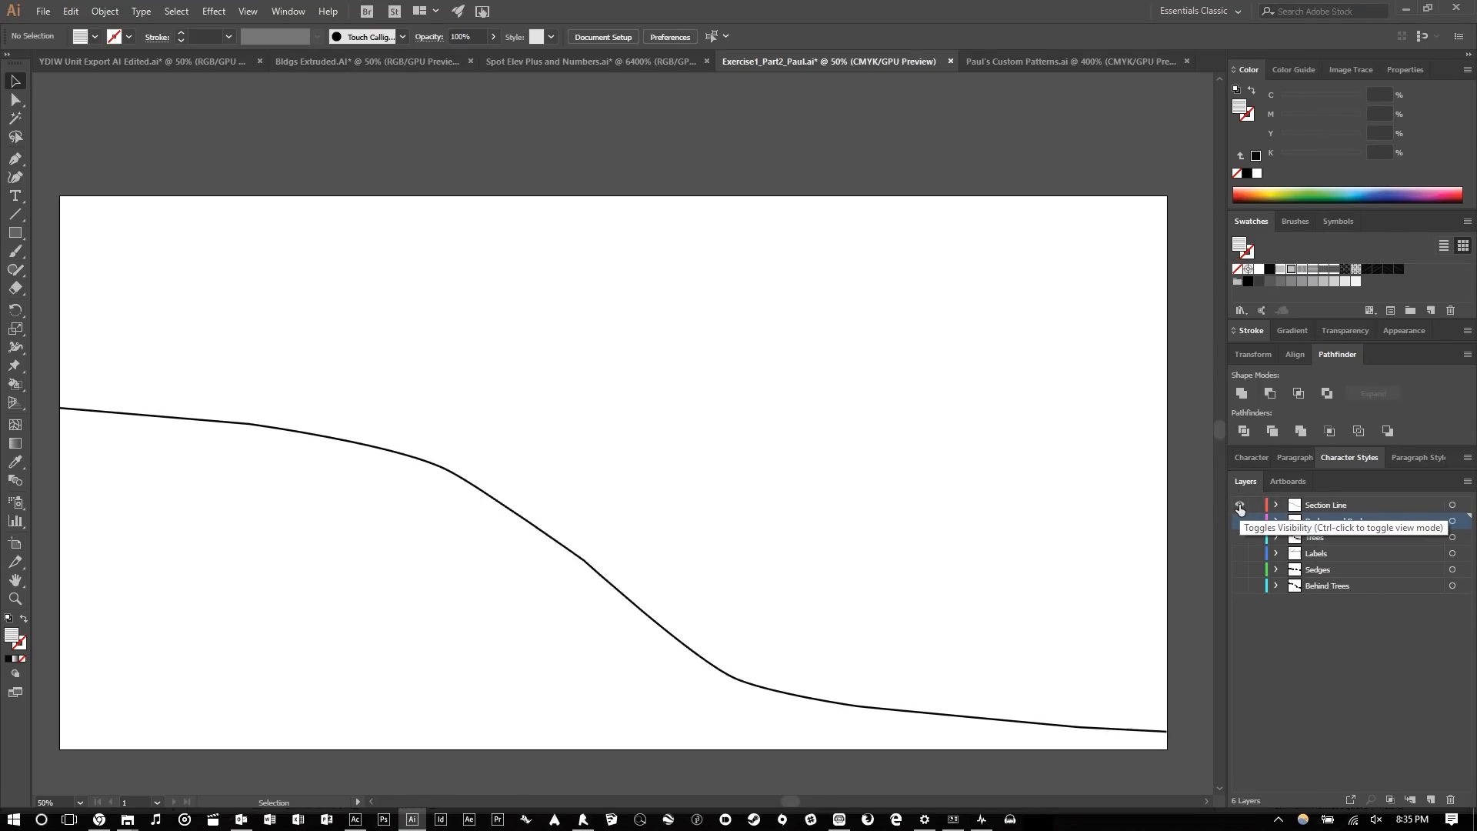
- Duplicate the Section Line layer twice and rename the first copy Section Line Sky
click(1380, 509)
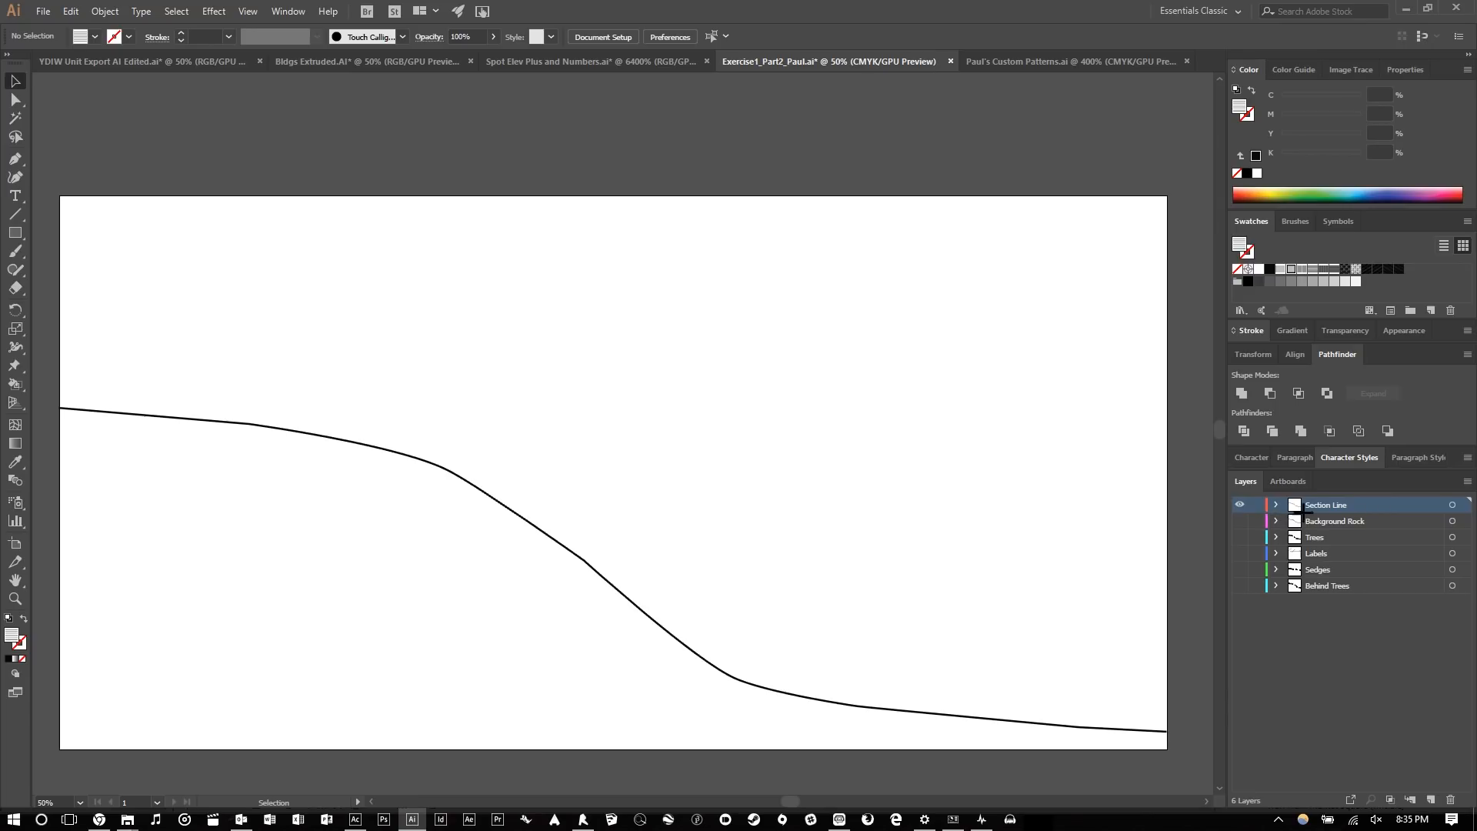
mouse_move(1354, 503)
mouse_down()
mouse_move(1379, 530)
mouse_move(1366, 527)
mouse_up()
click(1360, 521)
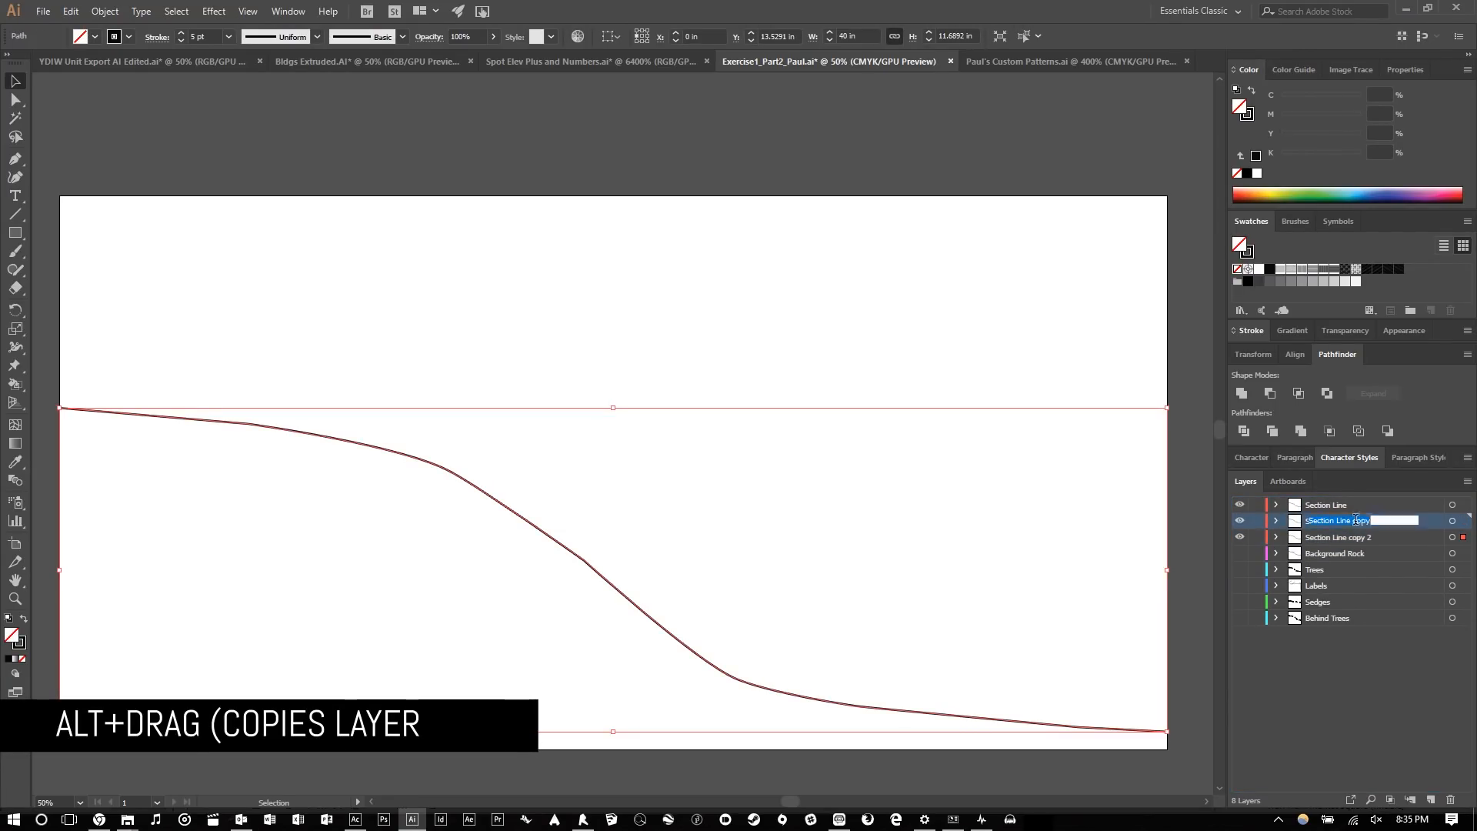
double_click(1360, 521)
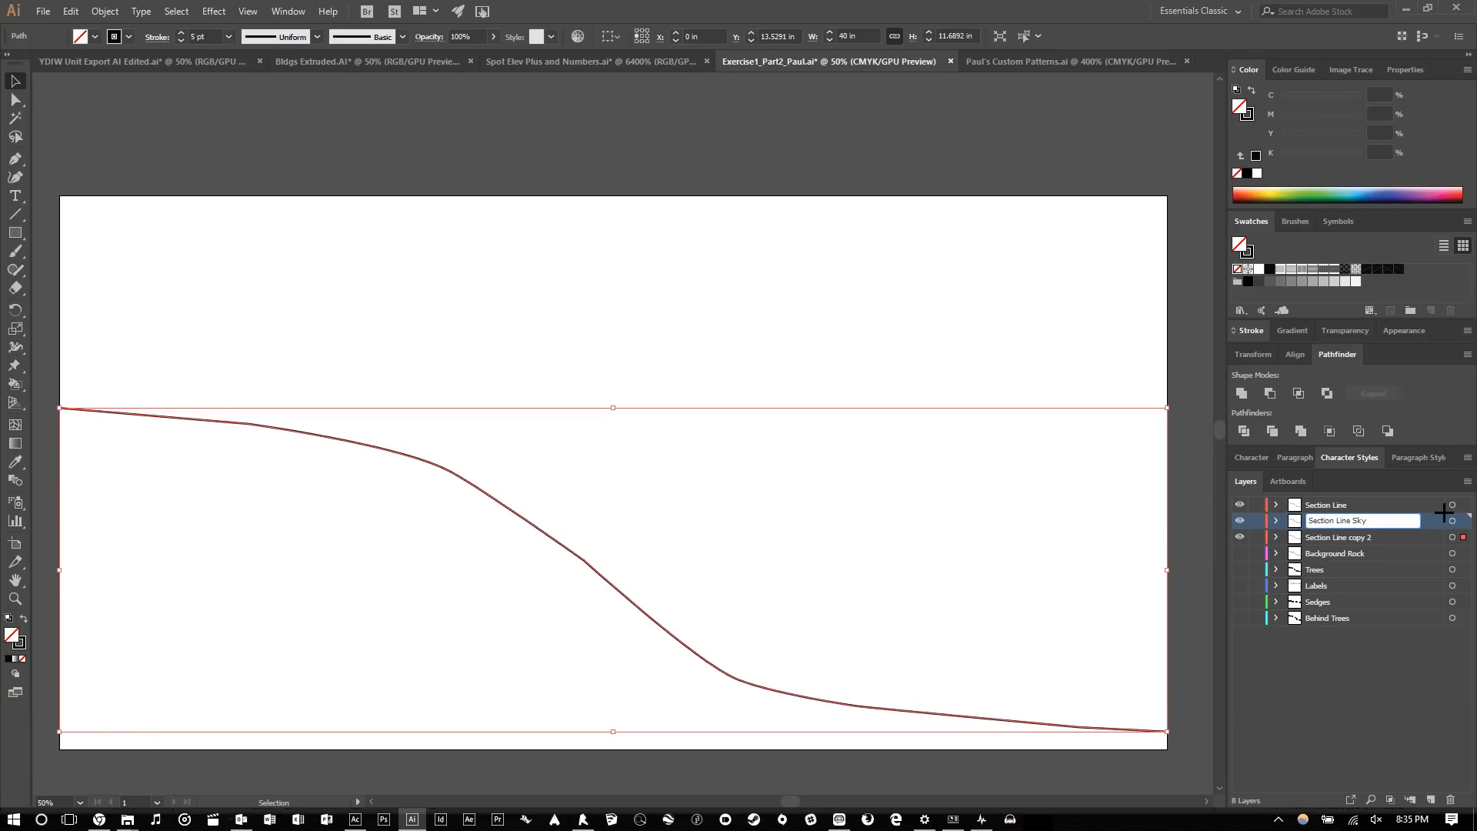
text(Sky)
key(Return)
- Rename the second copy of the section line layer as Section Line Ground
double_click(1355, 537)
drag(1355, 537, 1398, 532)
text(Ground)
key(Return)
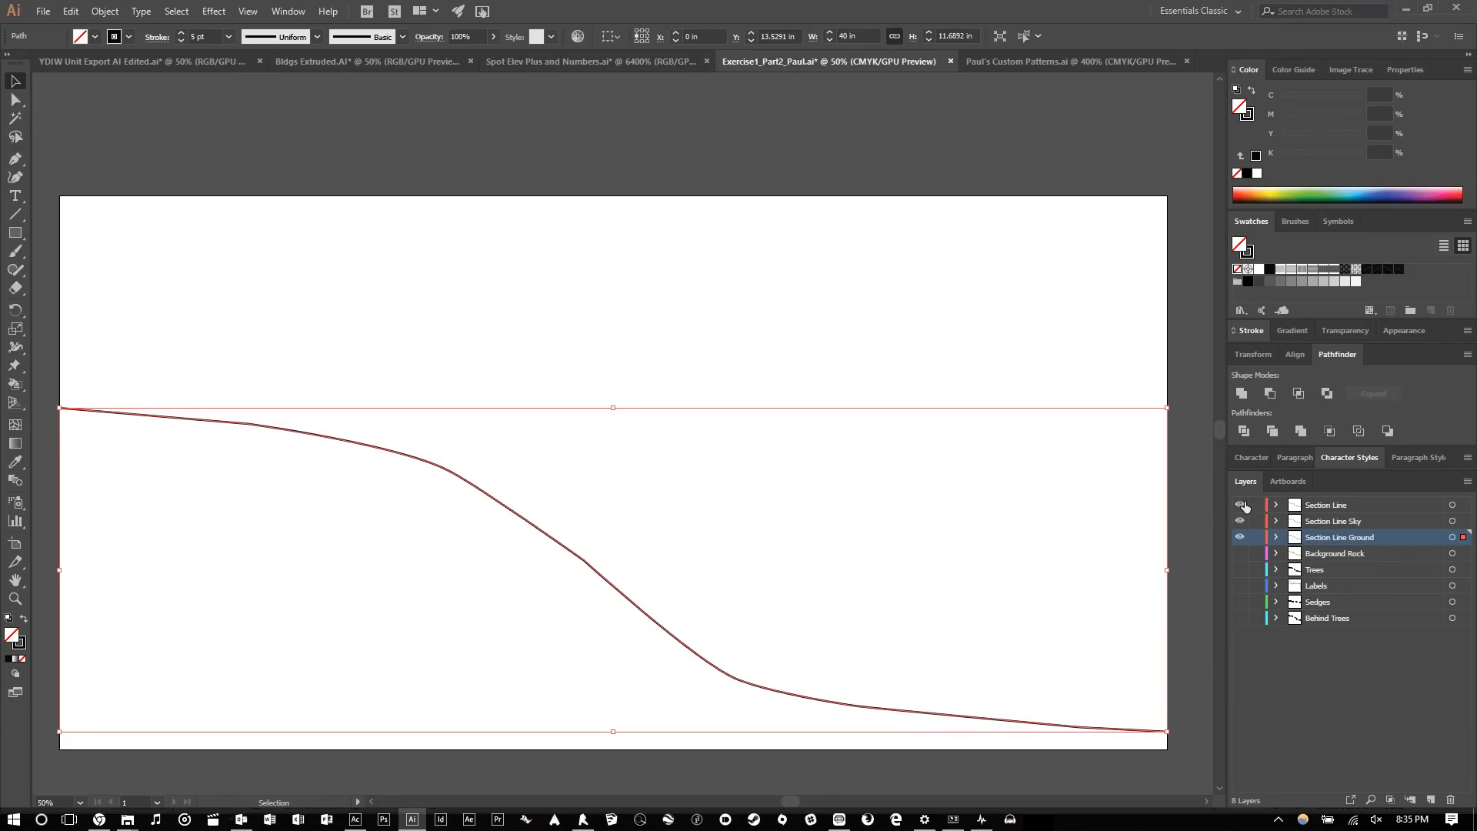
- Show only Section Line Sky and close its line into a shape with the Pen tool through the artboard's two upper corners
click(1239, 537)
click(1373, 521)
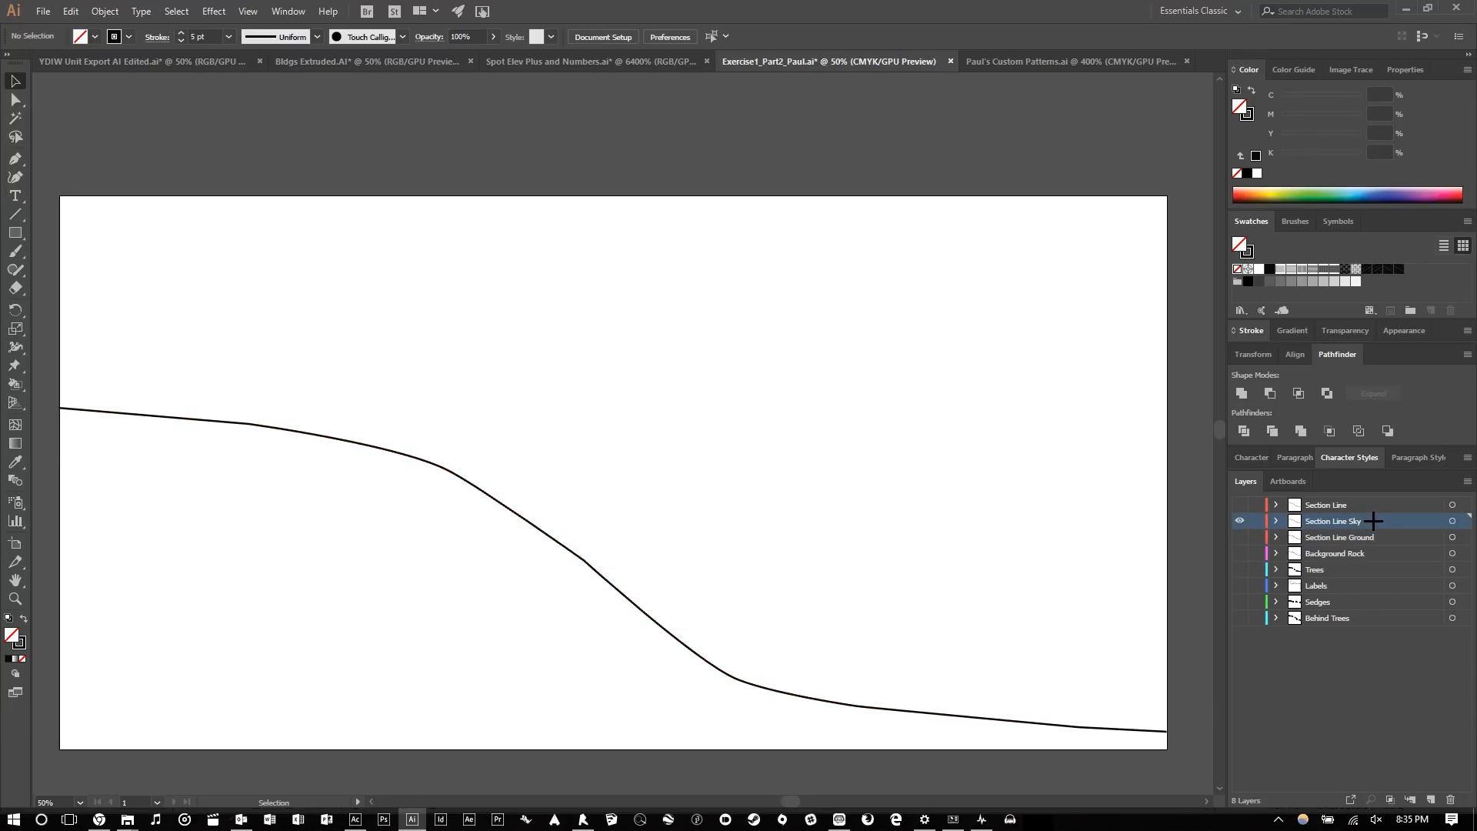
click(16, 159)
click(59, 407)
click(59, 195)
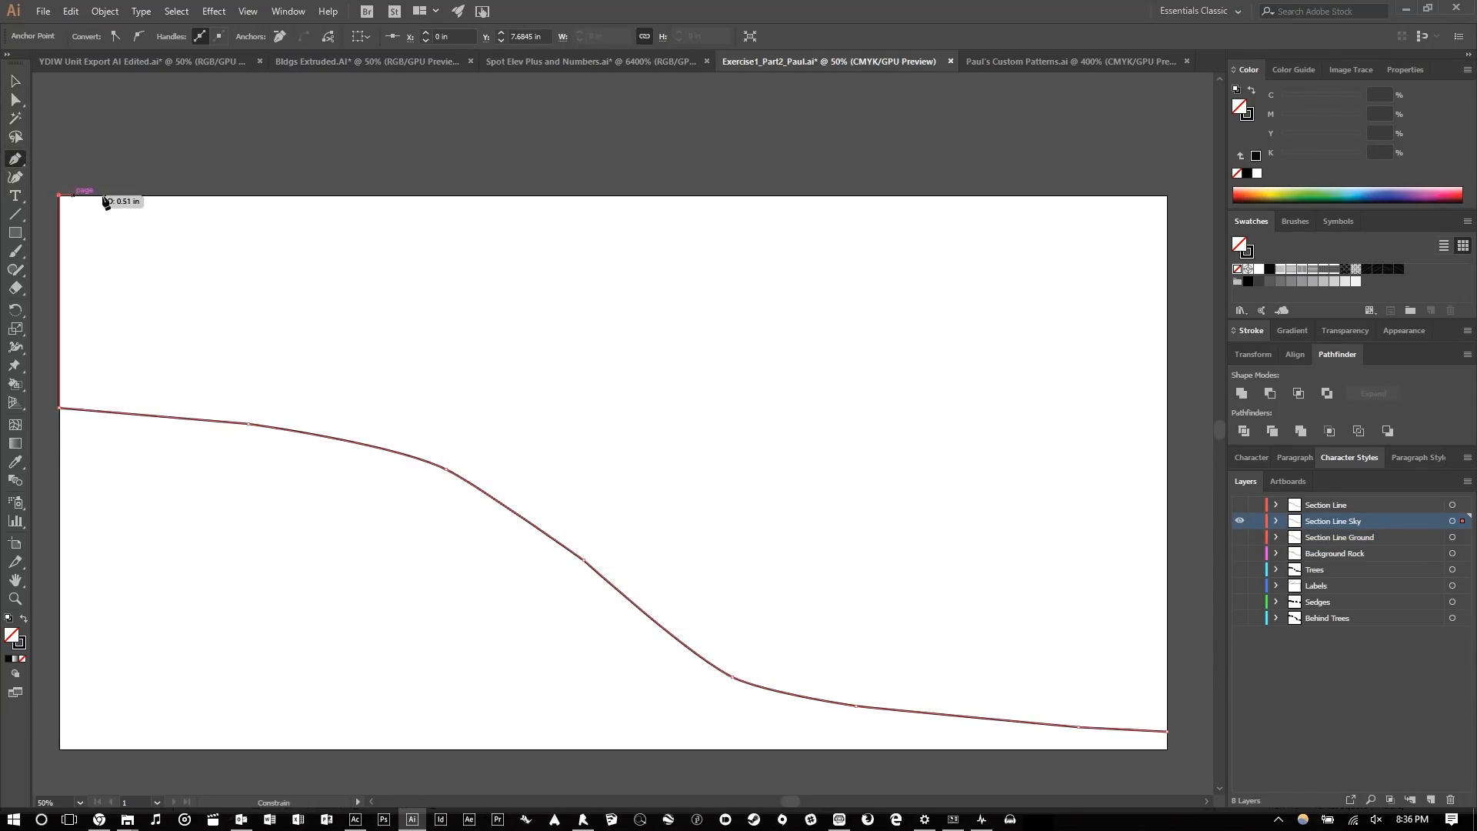
click(1167, 196)
click(1167, 731)
click(15, 81)
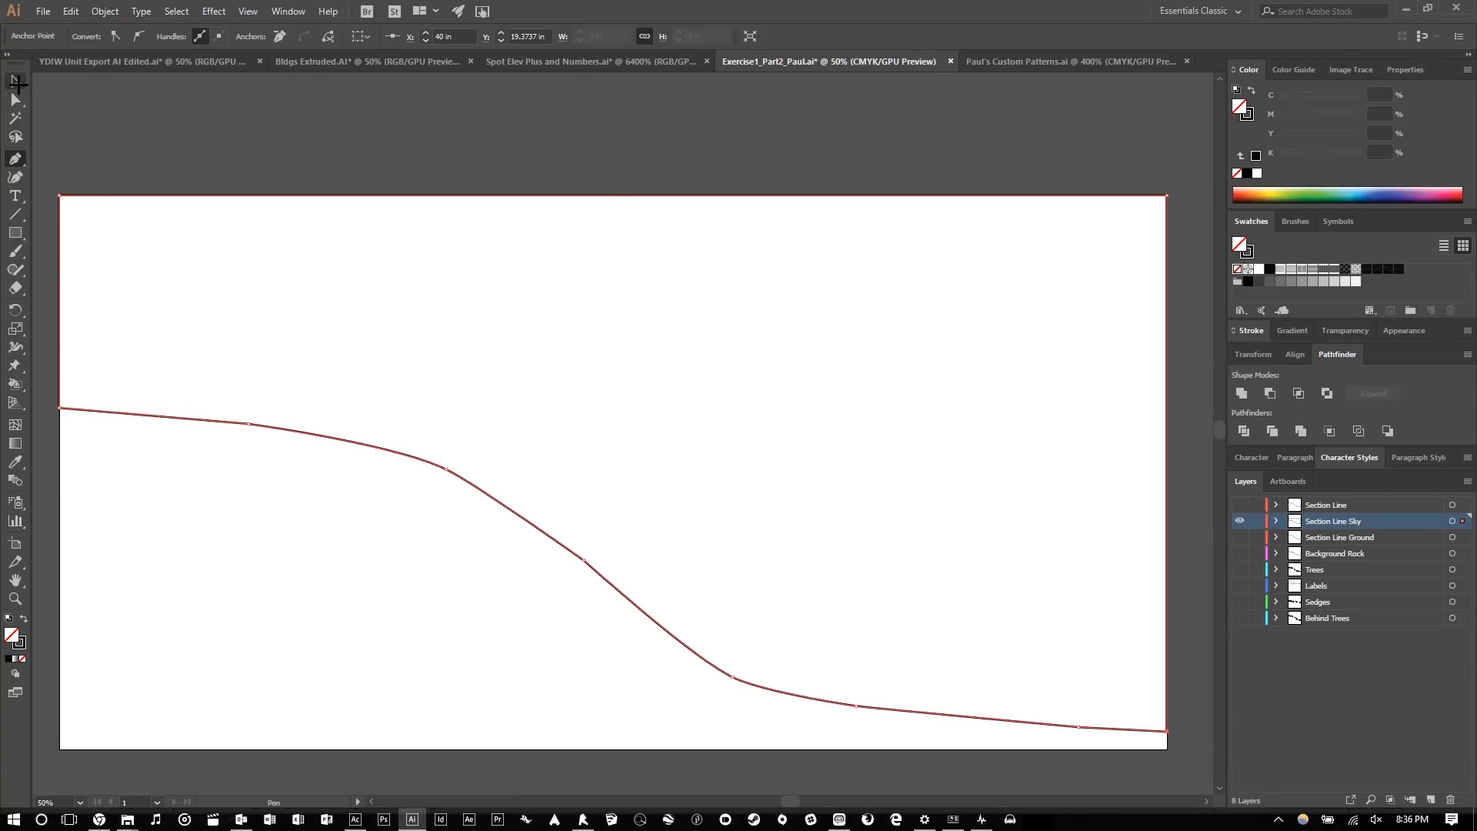
click(176, 126)
- Show only Section Line Ground and close its line into a shape with the Pen tool through the artboard's two lower corners
click(1239, 521)
click(1240, 537)
click(15, 160)
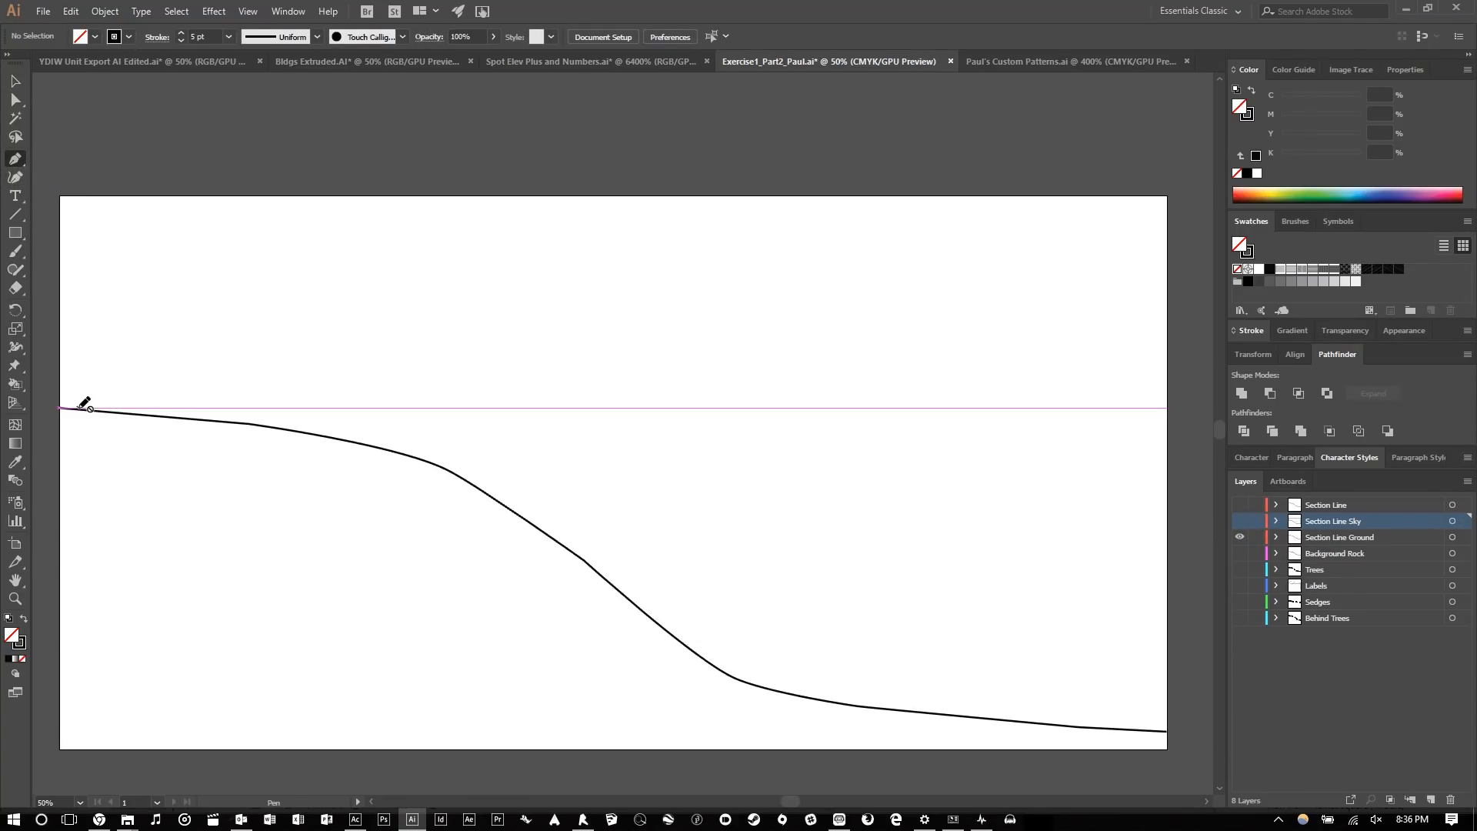
click(1393, 536)
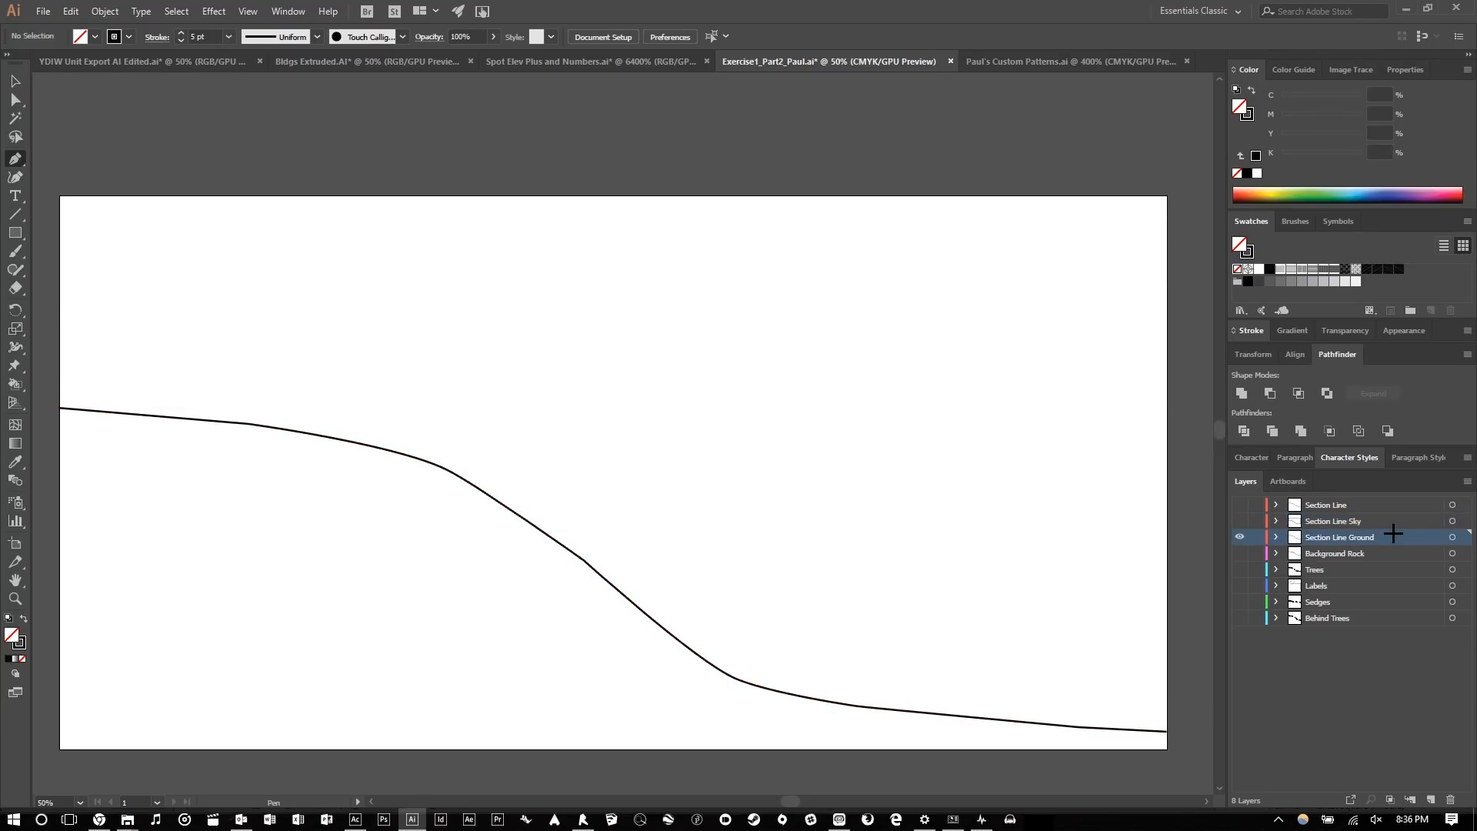
click(60, 408)
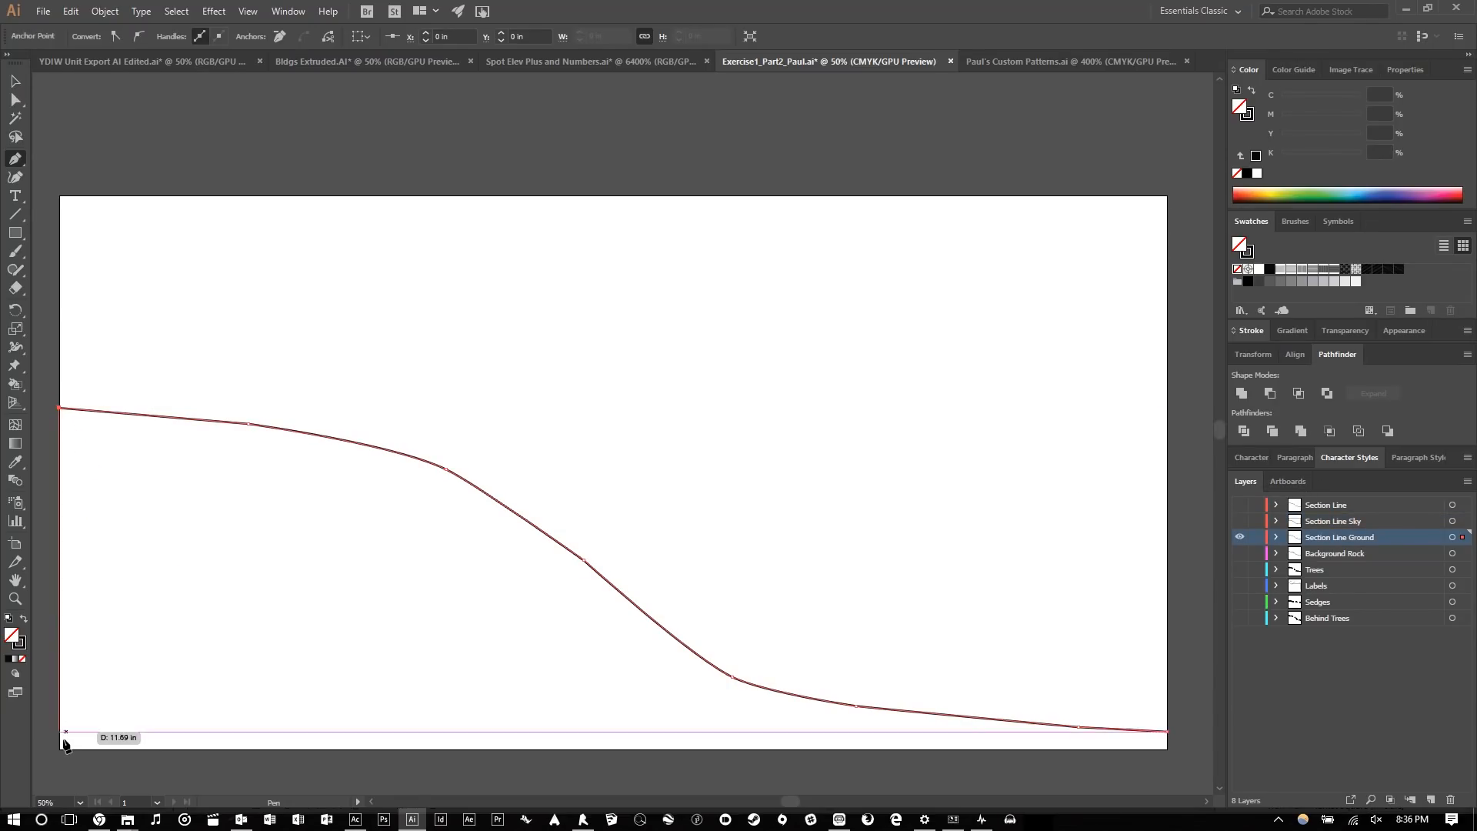
click(59, 748)
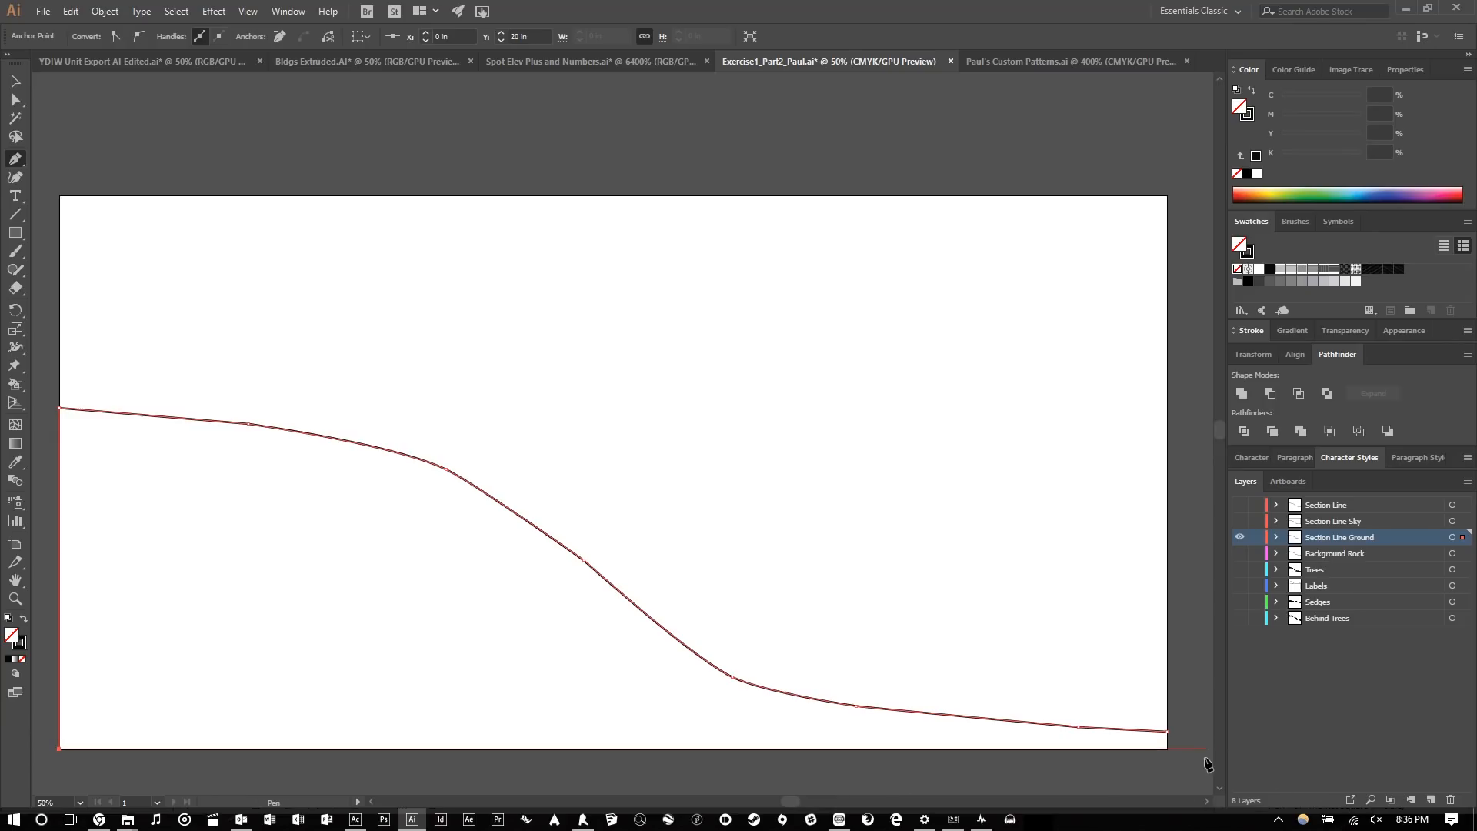
click(1167, 748)
click(1168, 732)
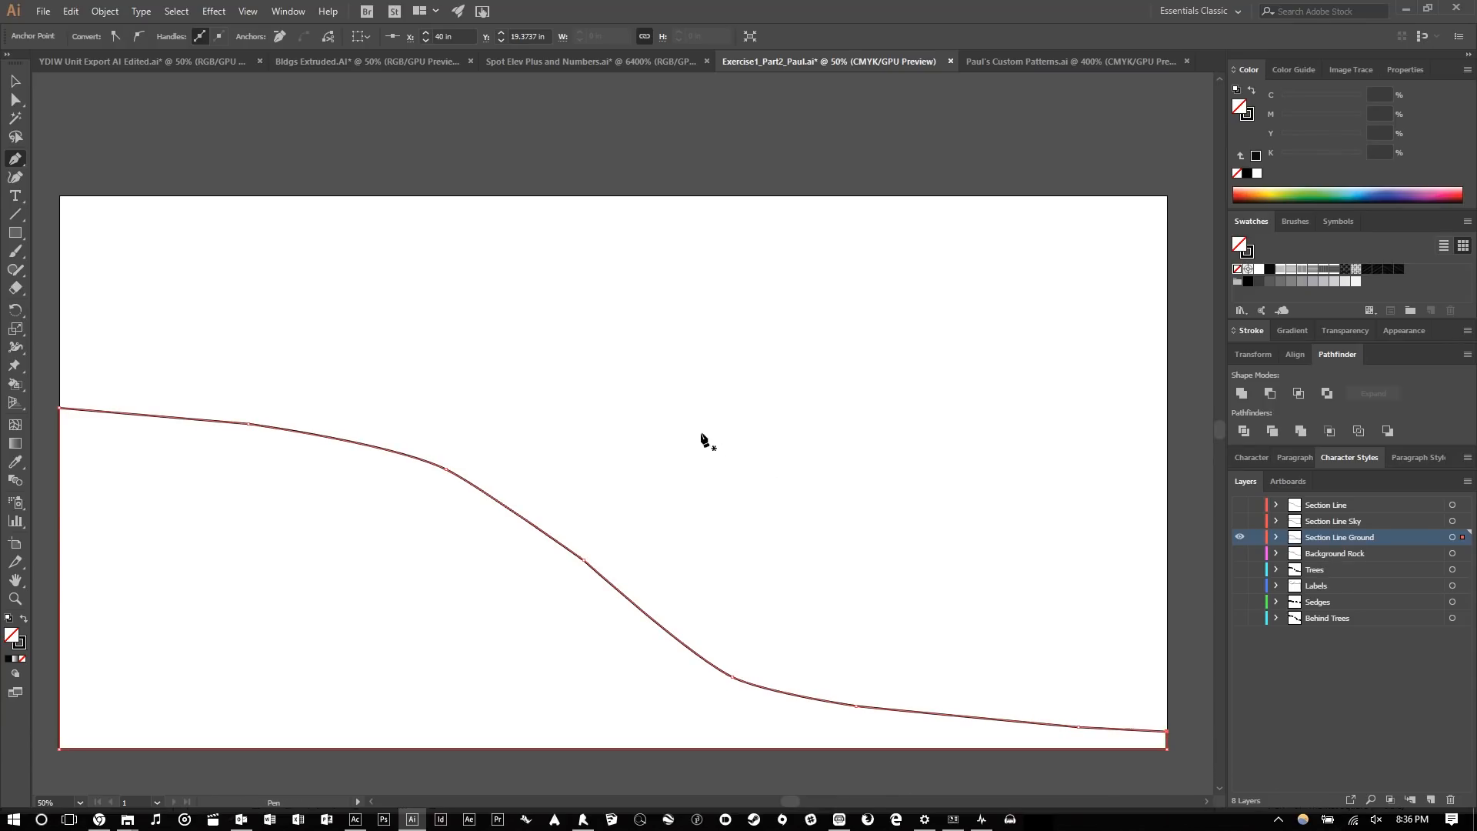
click(16, 80)
click(561, 348)
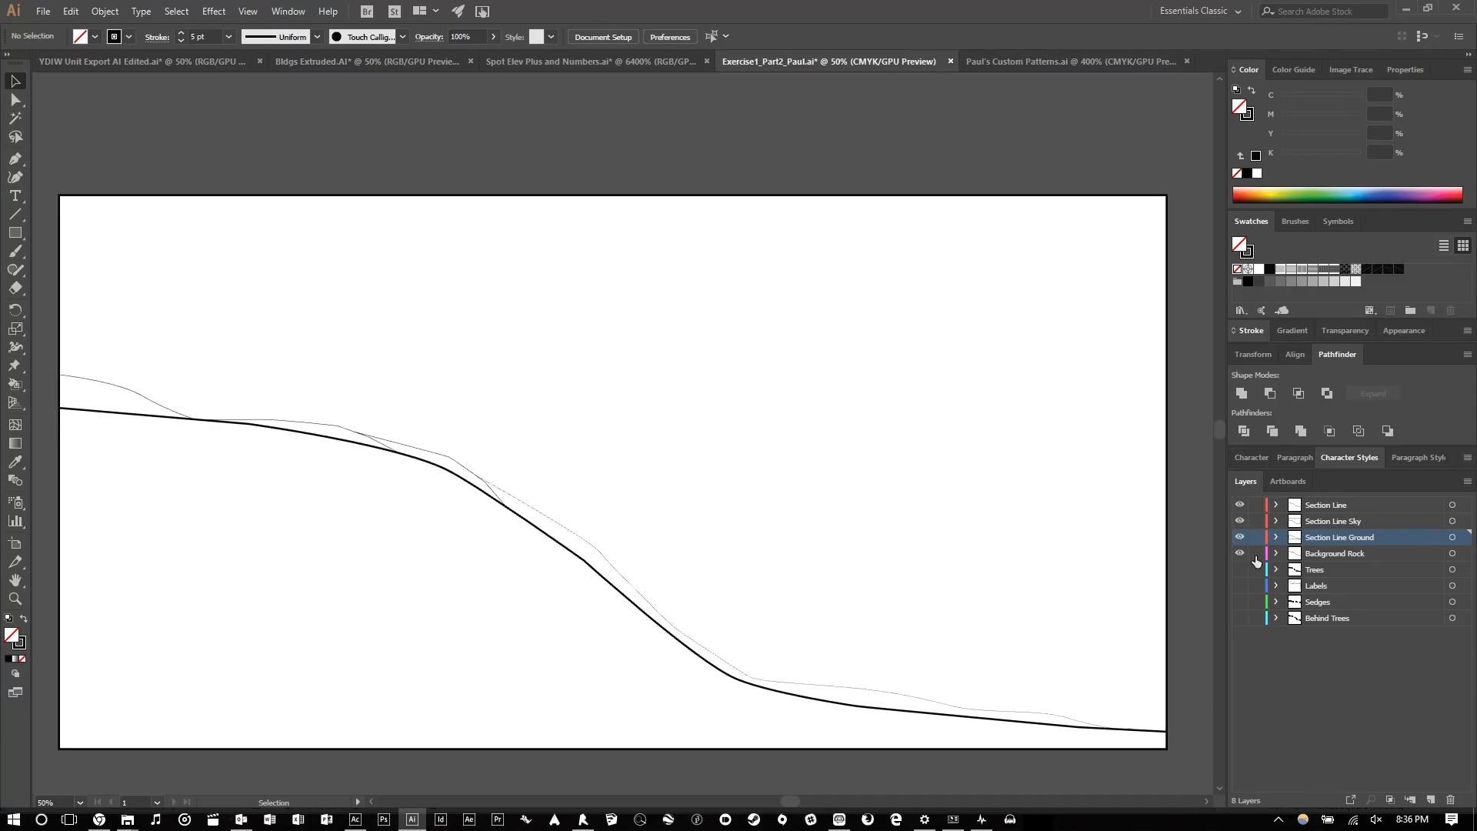
- Select all artwork on the Background Rock and the three section line layers, and paste a copy of it in place
click(1452, 553)
shift+click(1453, 537)
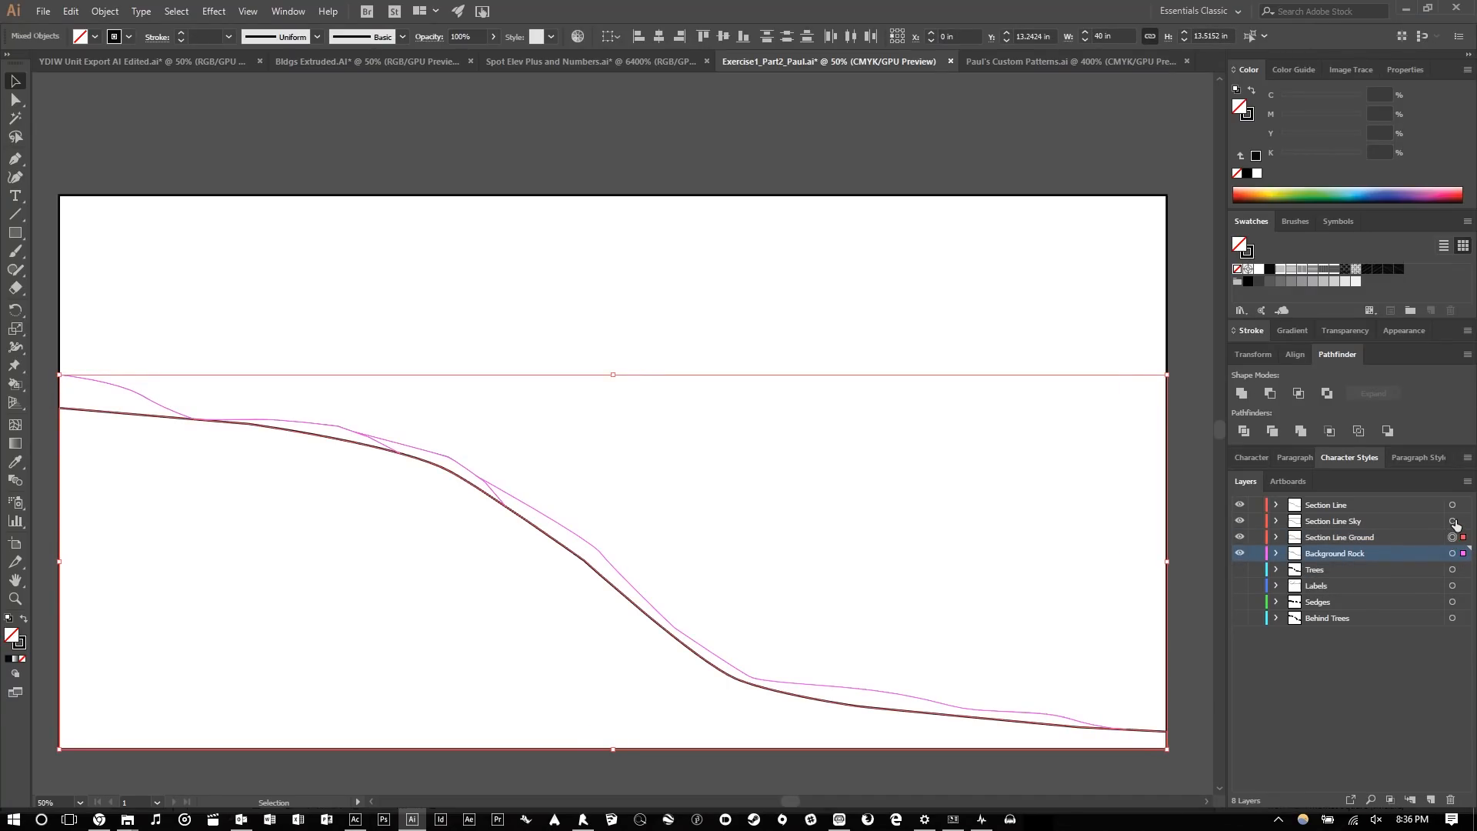
shift+click(1453, 521)
shift+click(1453, 504)
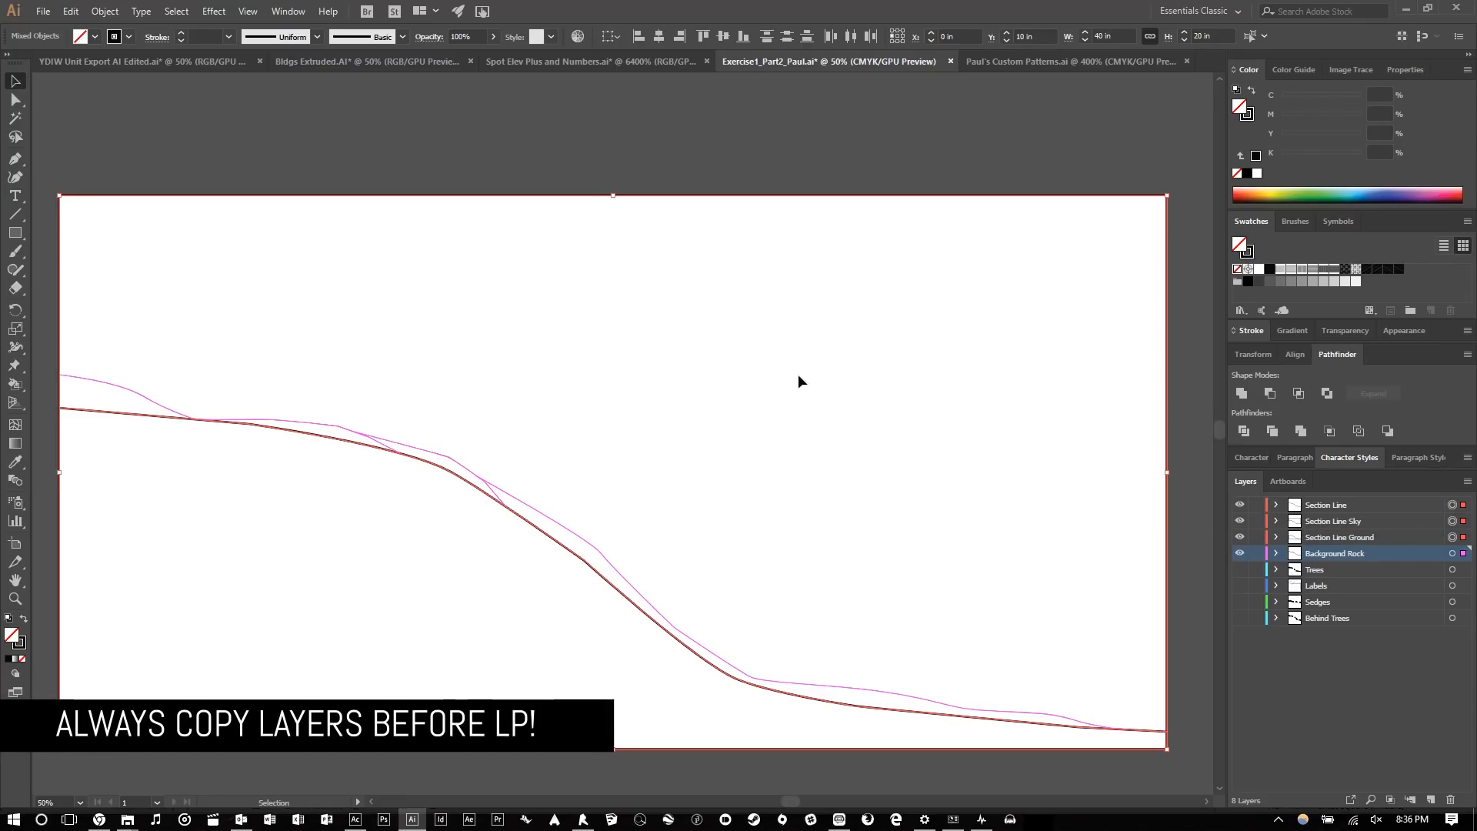
click(104, 10)
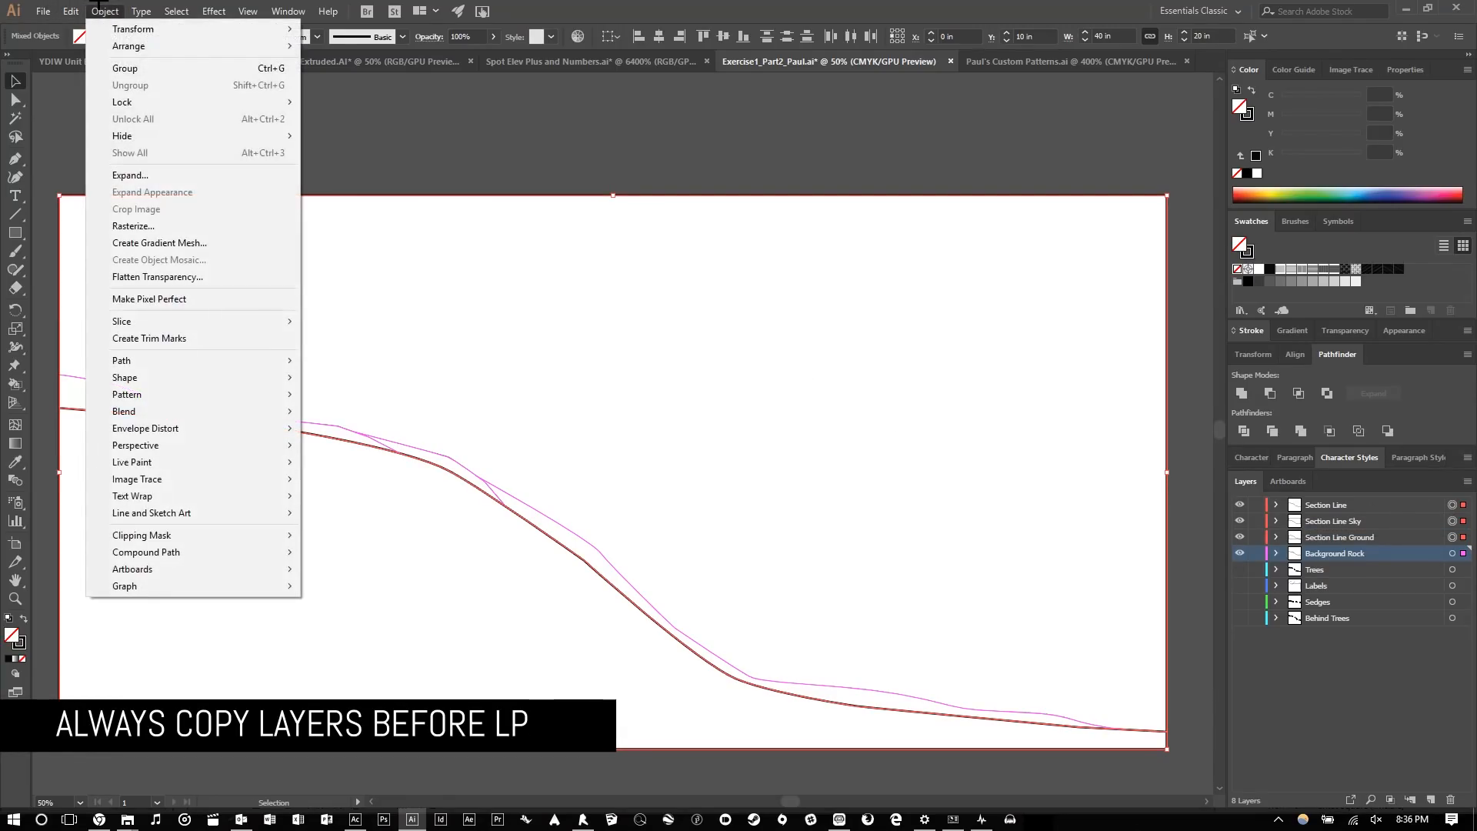
mouse_move(71, 11)
click(94, 85)
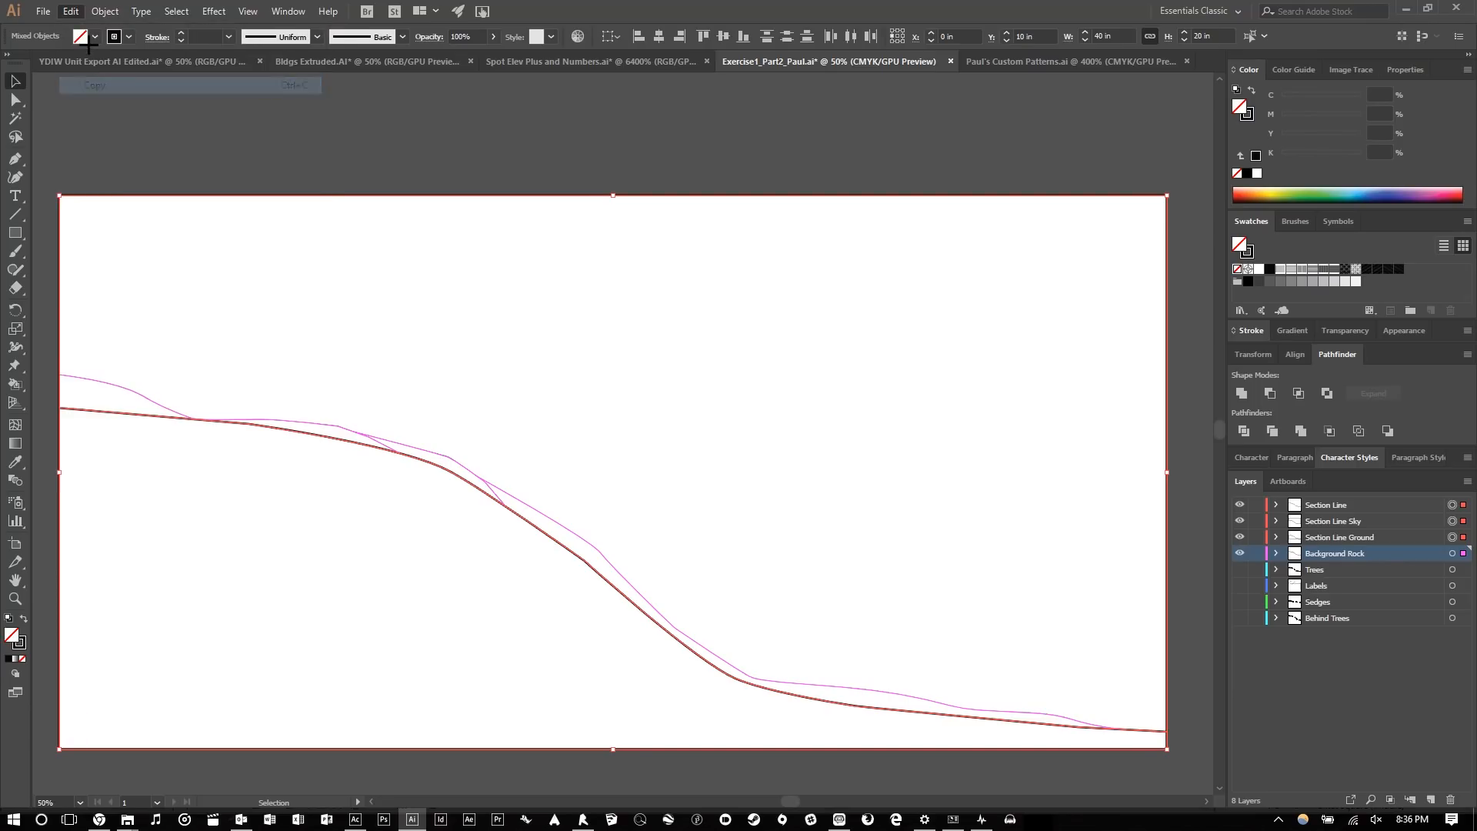
click(71, 11)
click(106, 149)
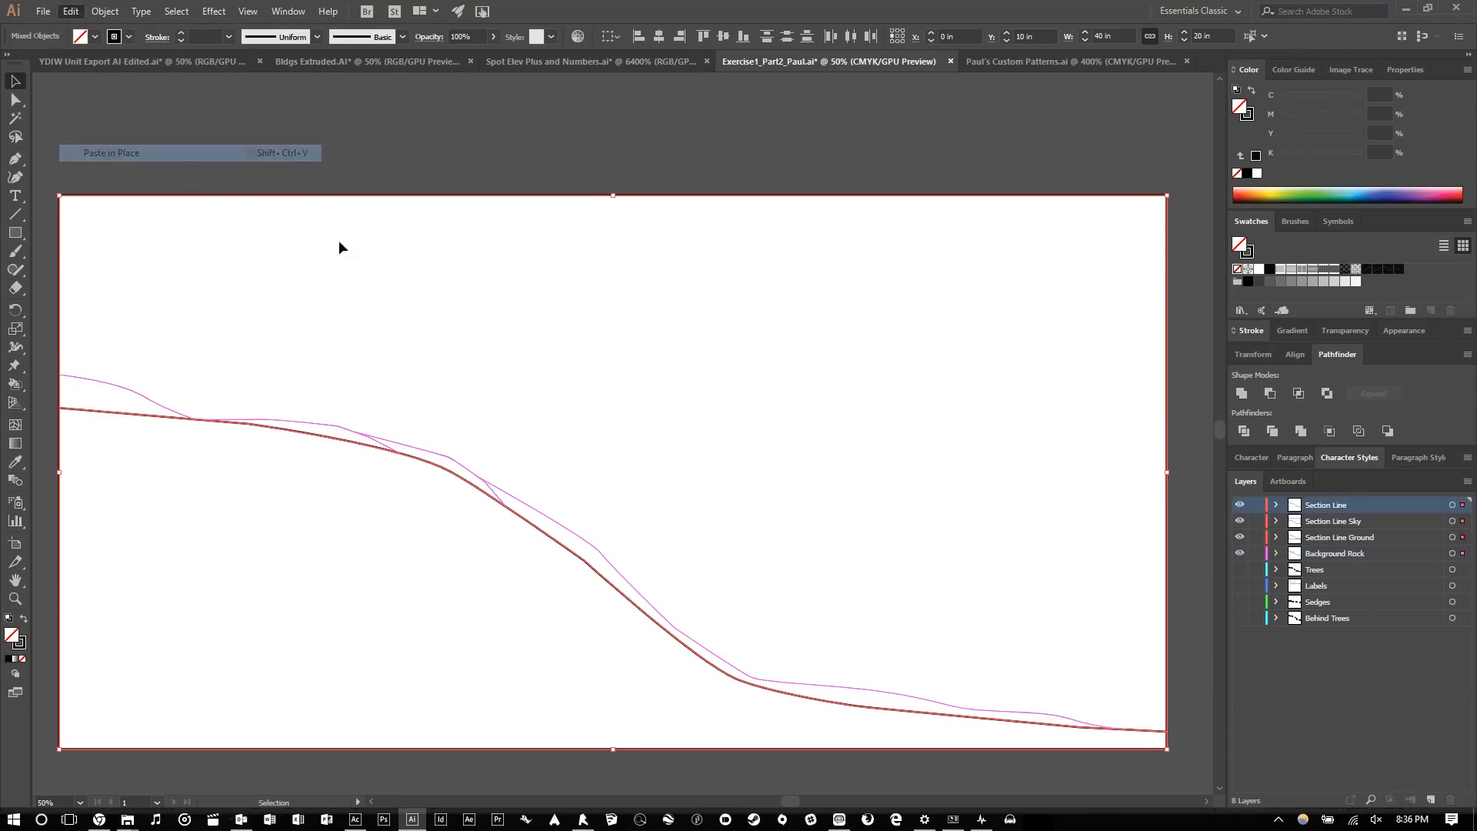
- Create a new layer above Section Line and move all the pasted copies into it
click(1430, 801)
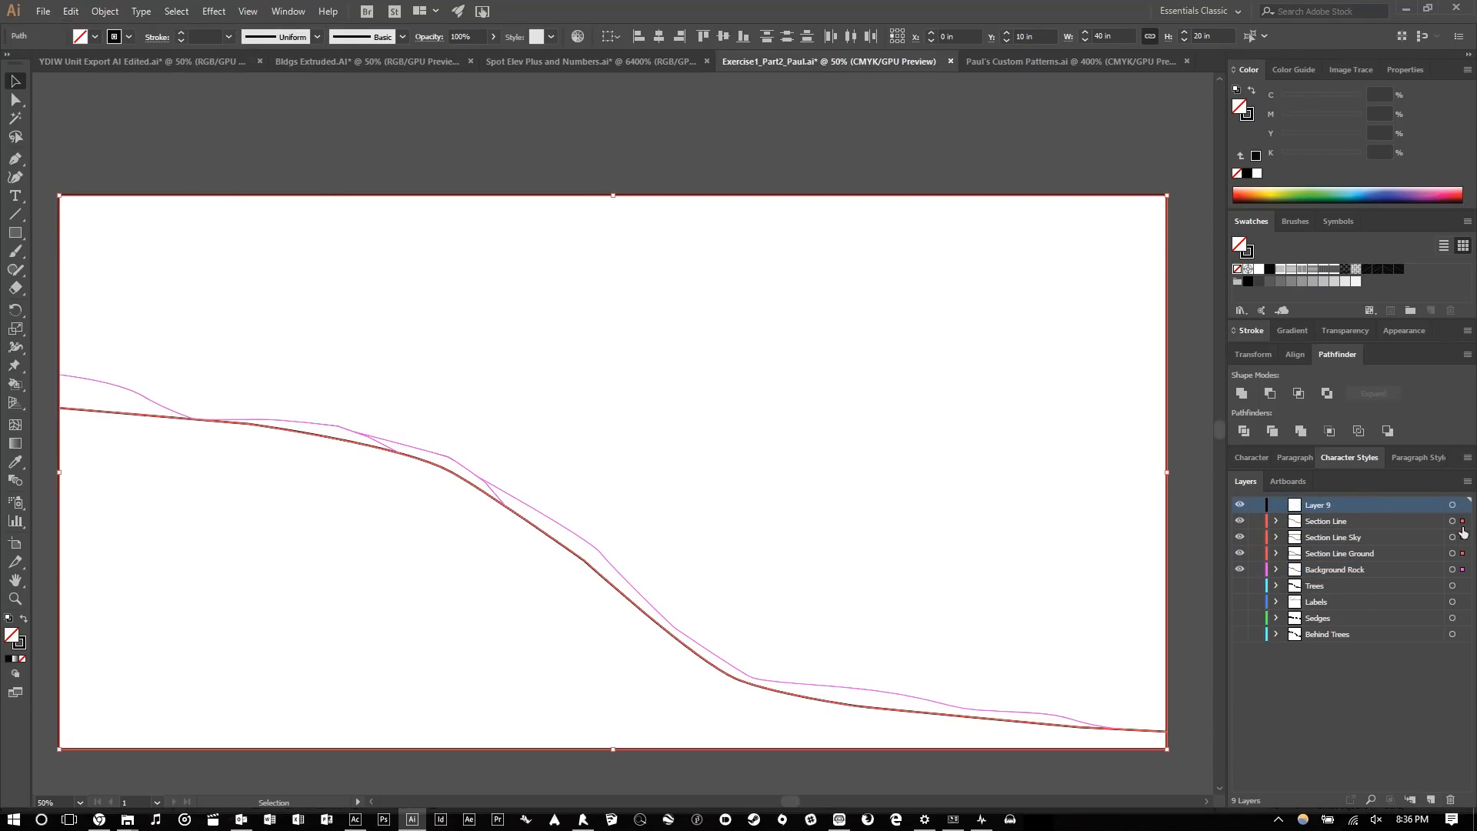
drag(1462, 514, 1463, 505)
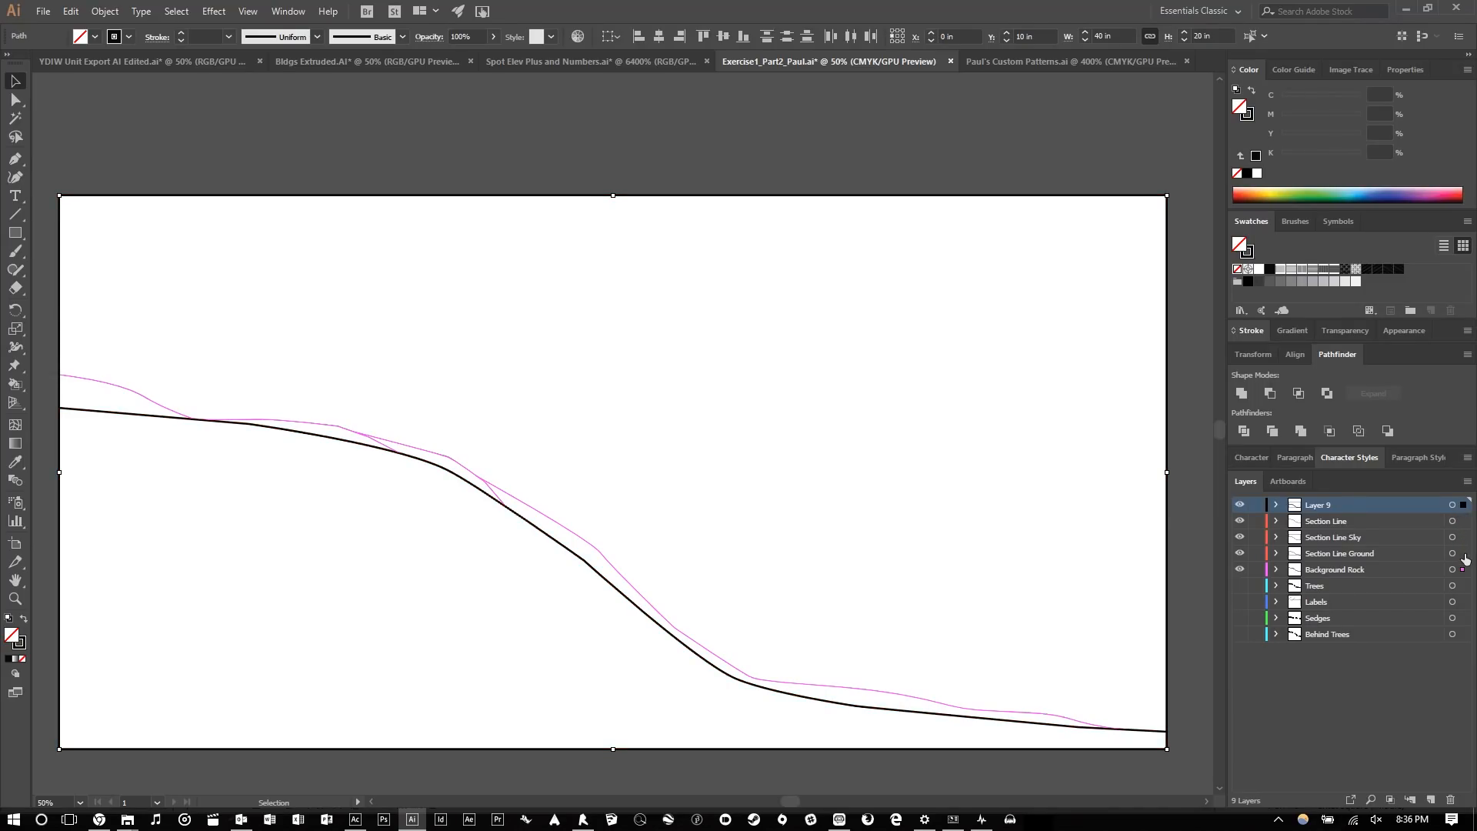
drag(1461, 510, 1462, 505)
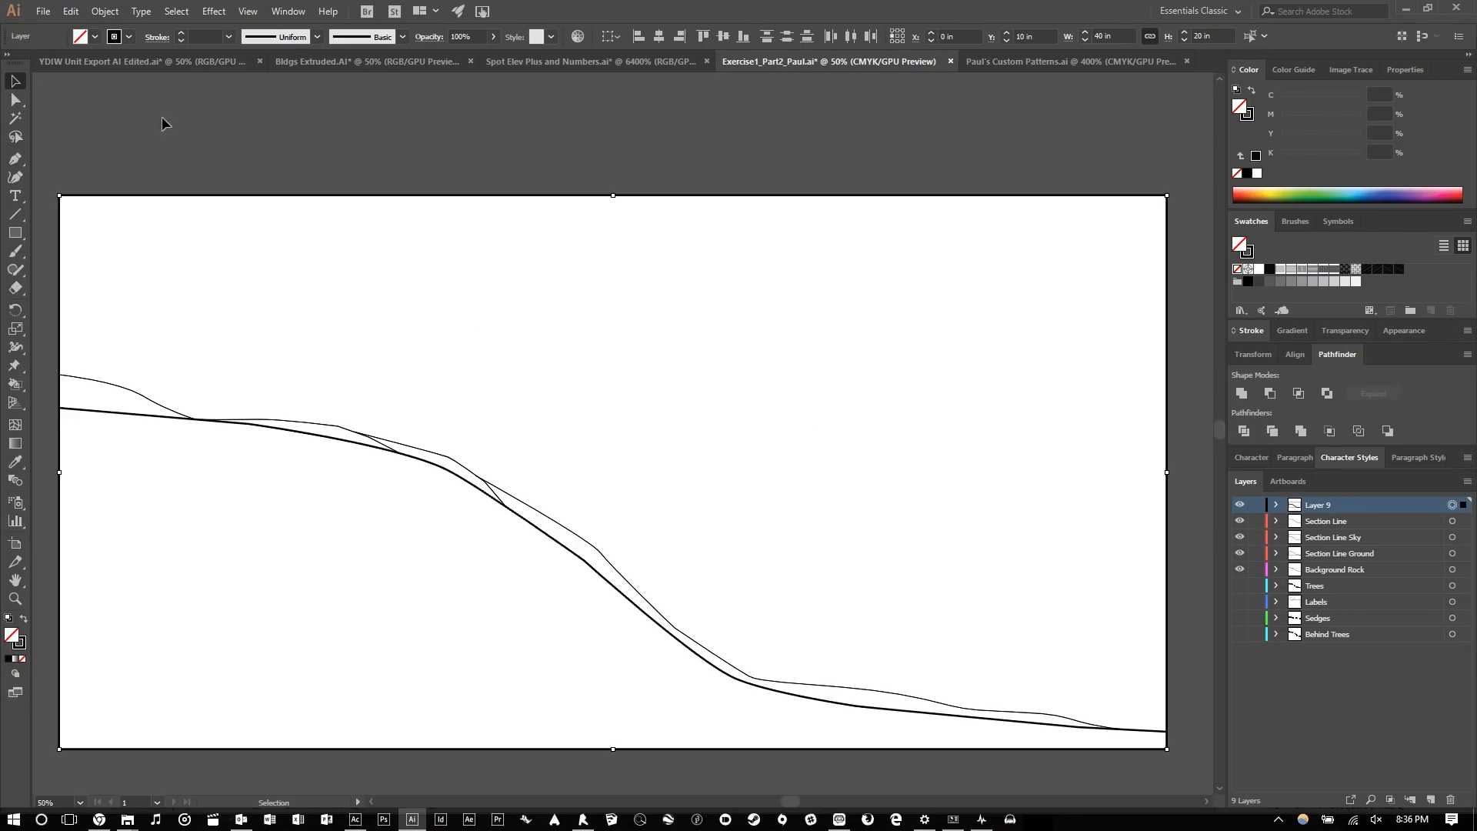
- Make a Live Paint group from the artwork on Layer 9 with its stroke set to None, and check it with all other layers hidden
click(106, 9)
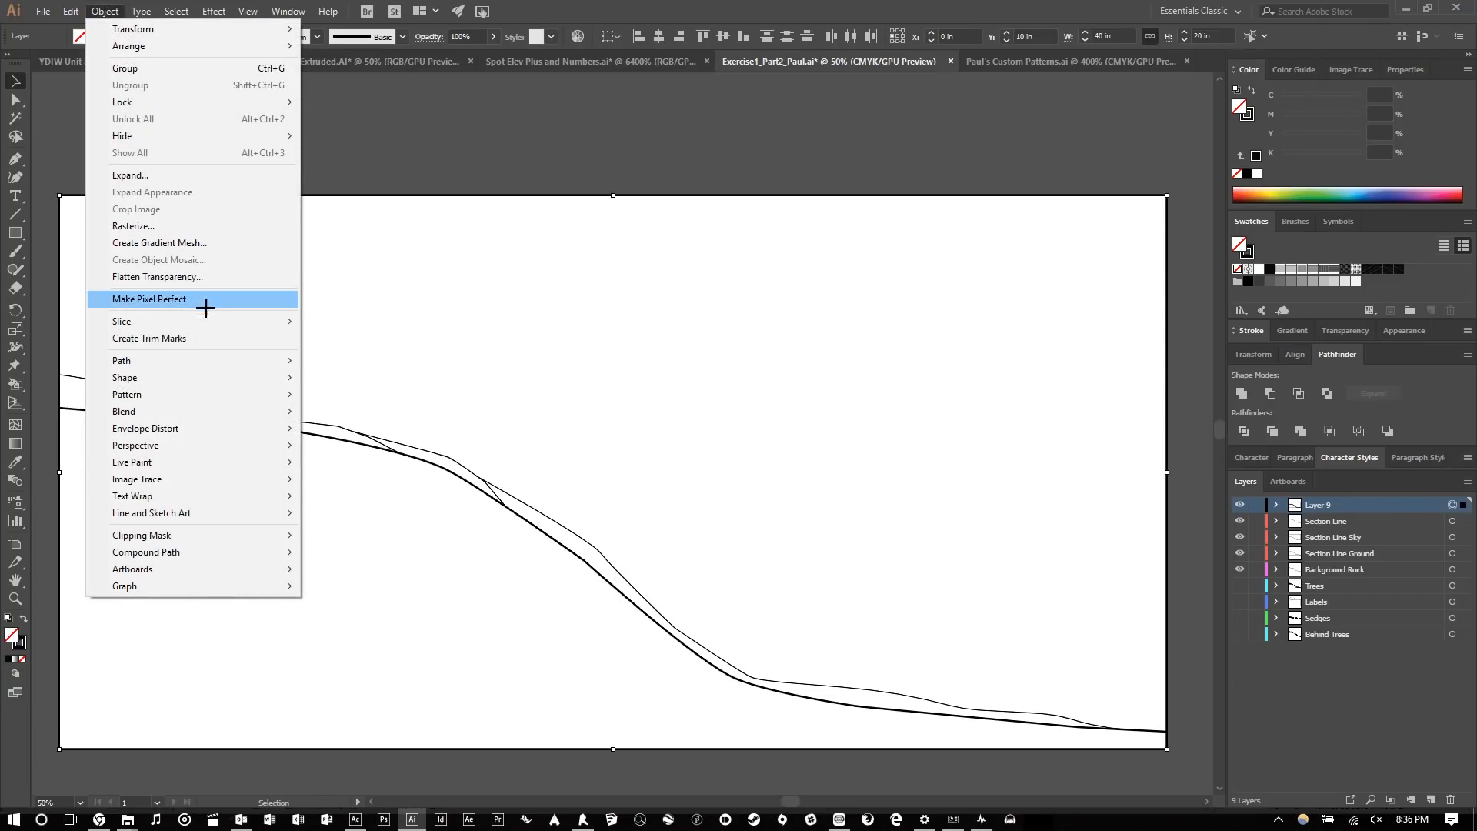
mouse_move(238, 466)
click(323, 463)
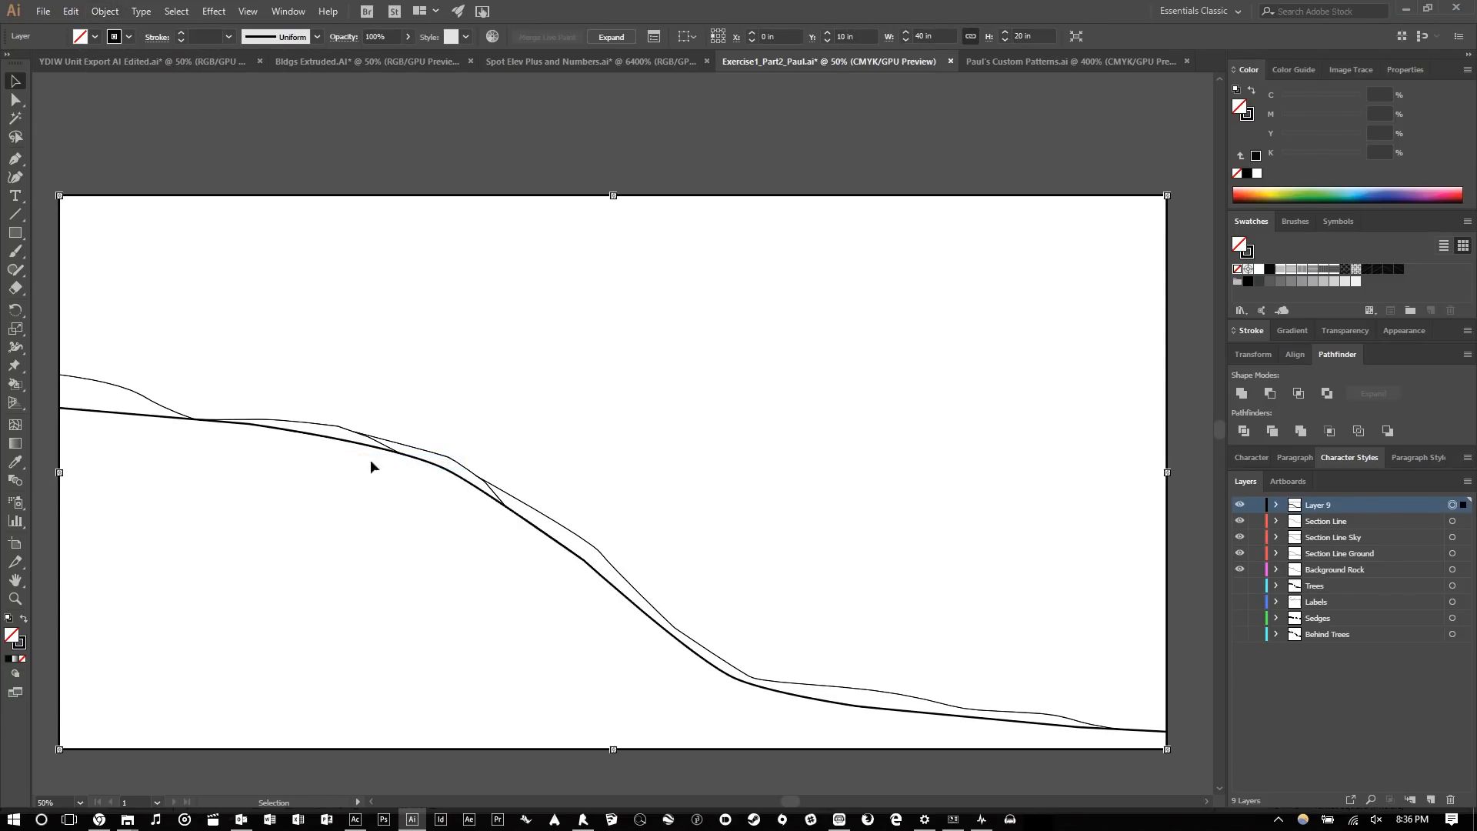
click(20, 643)
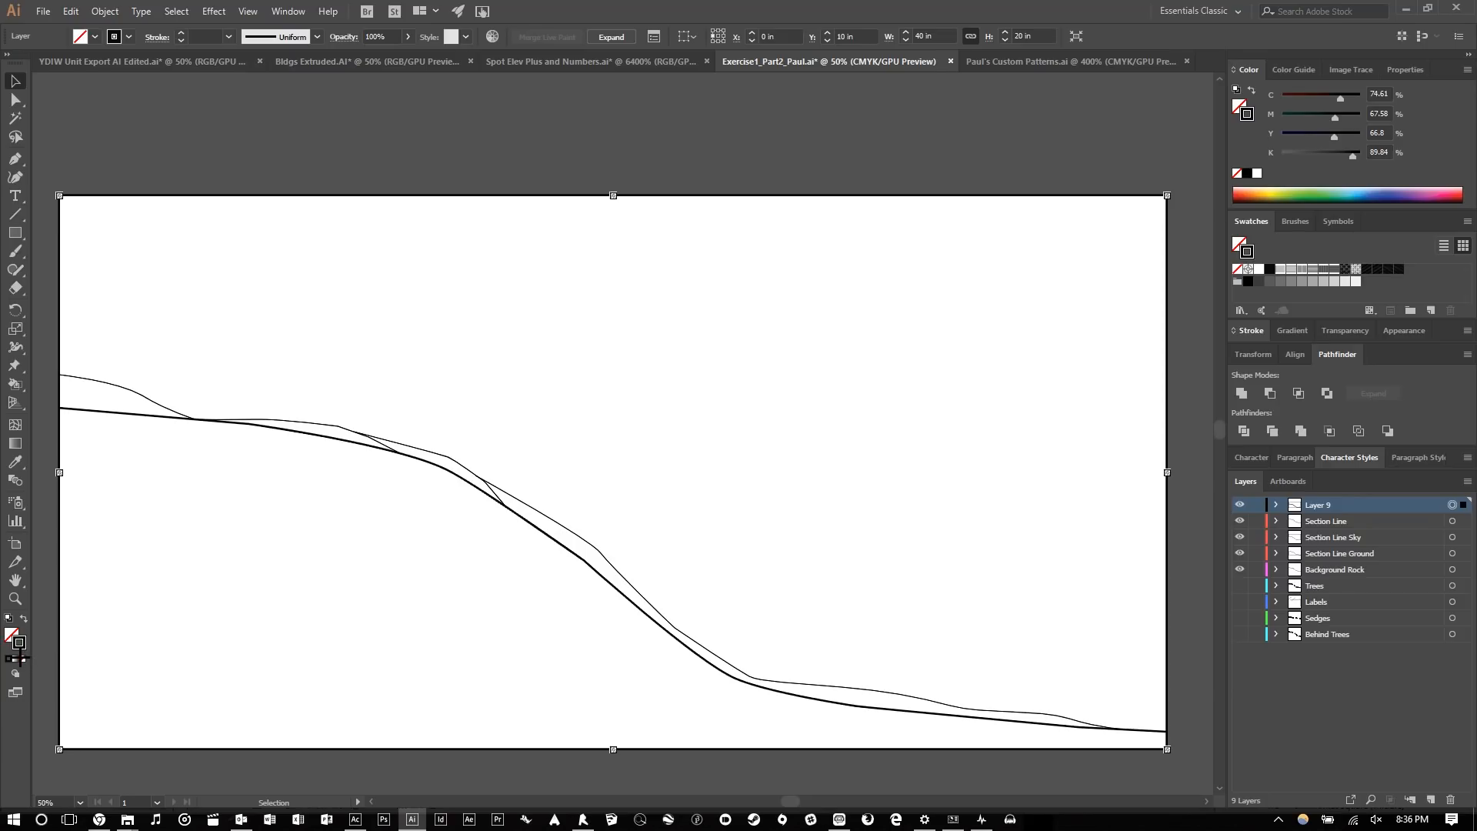
click(22, 659)
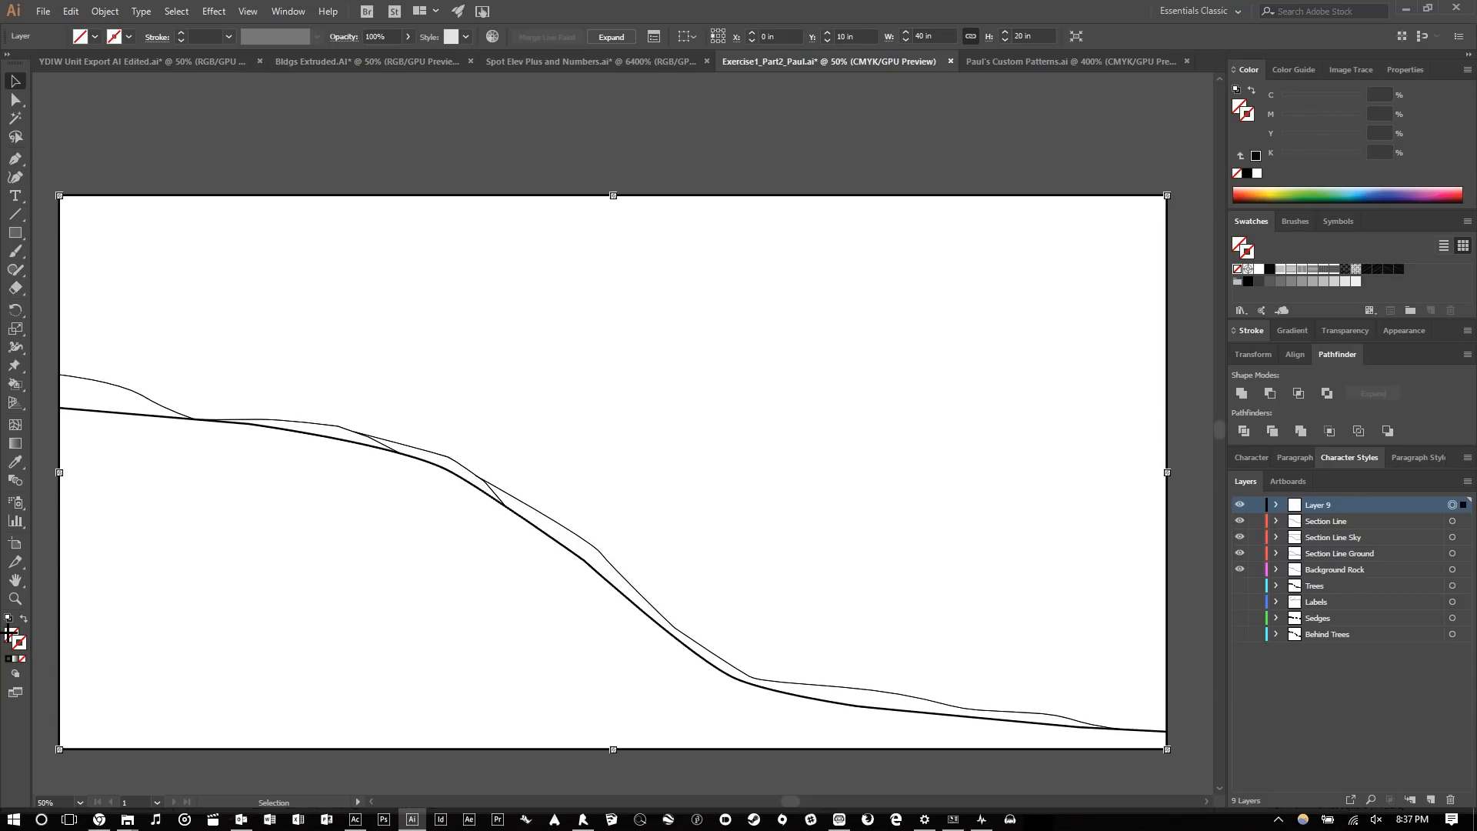
click(370, 772)
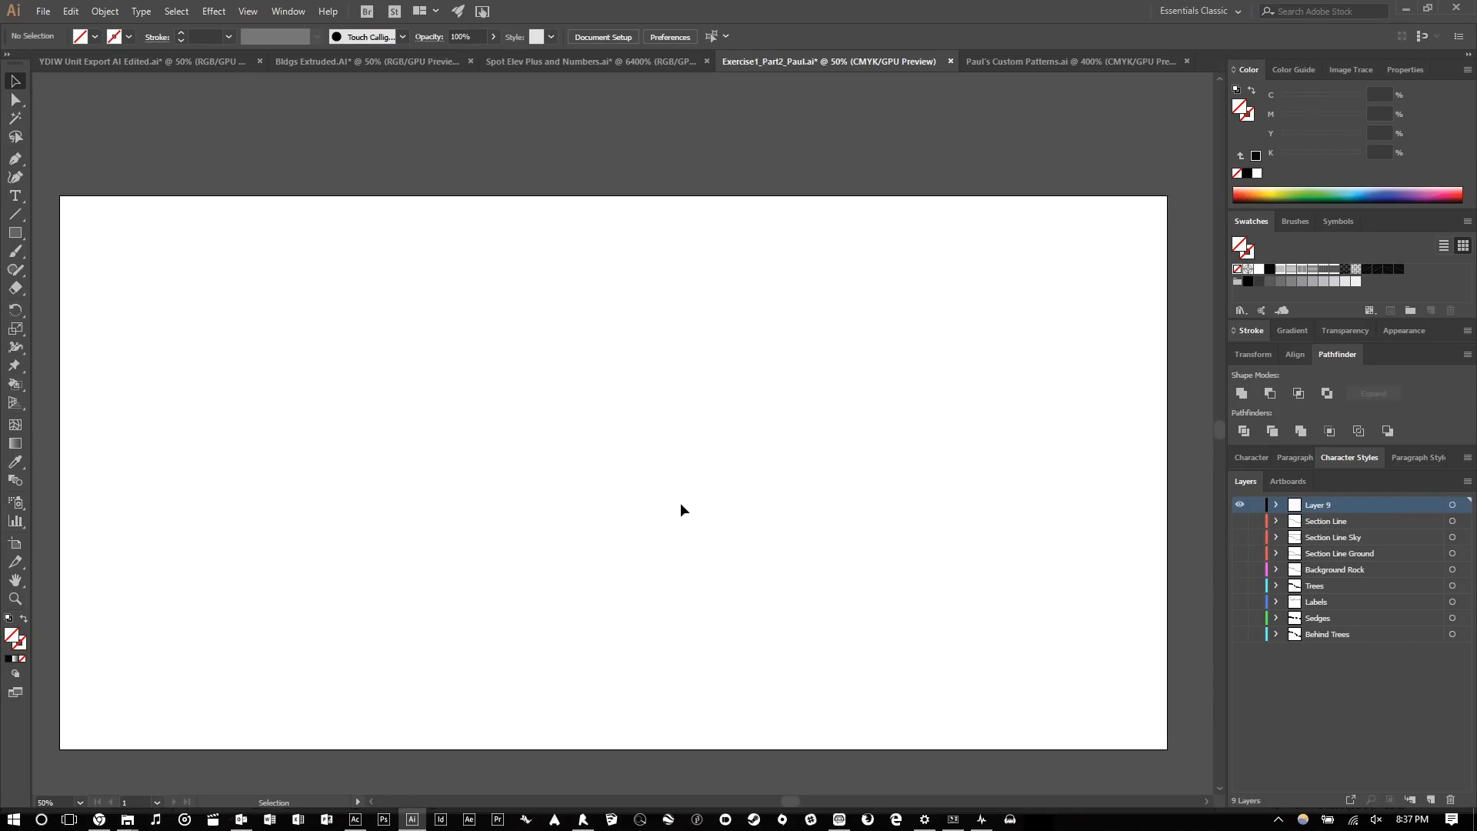
key(ctrl+a)
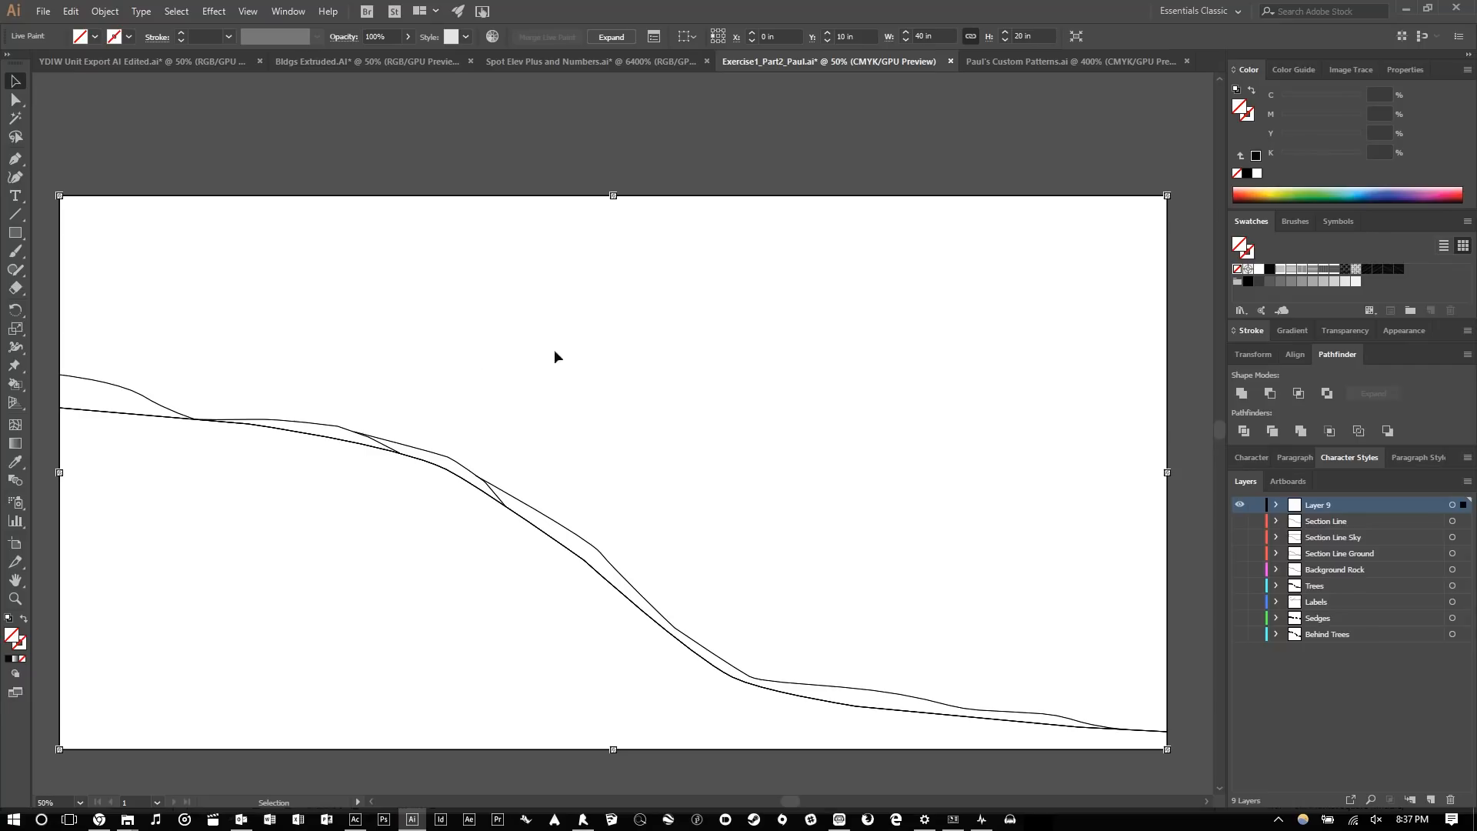
click(695, 352)
- Move Layer 9 below Behind Trees at the end of the layer stack and rename it Livepaint
click(1334, 523)
drag(1334, 524, 1308, 644)
double_click(1343, 636)
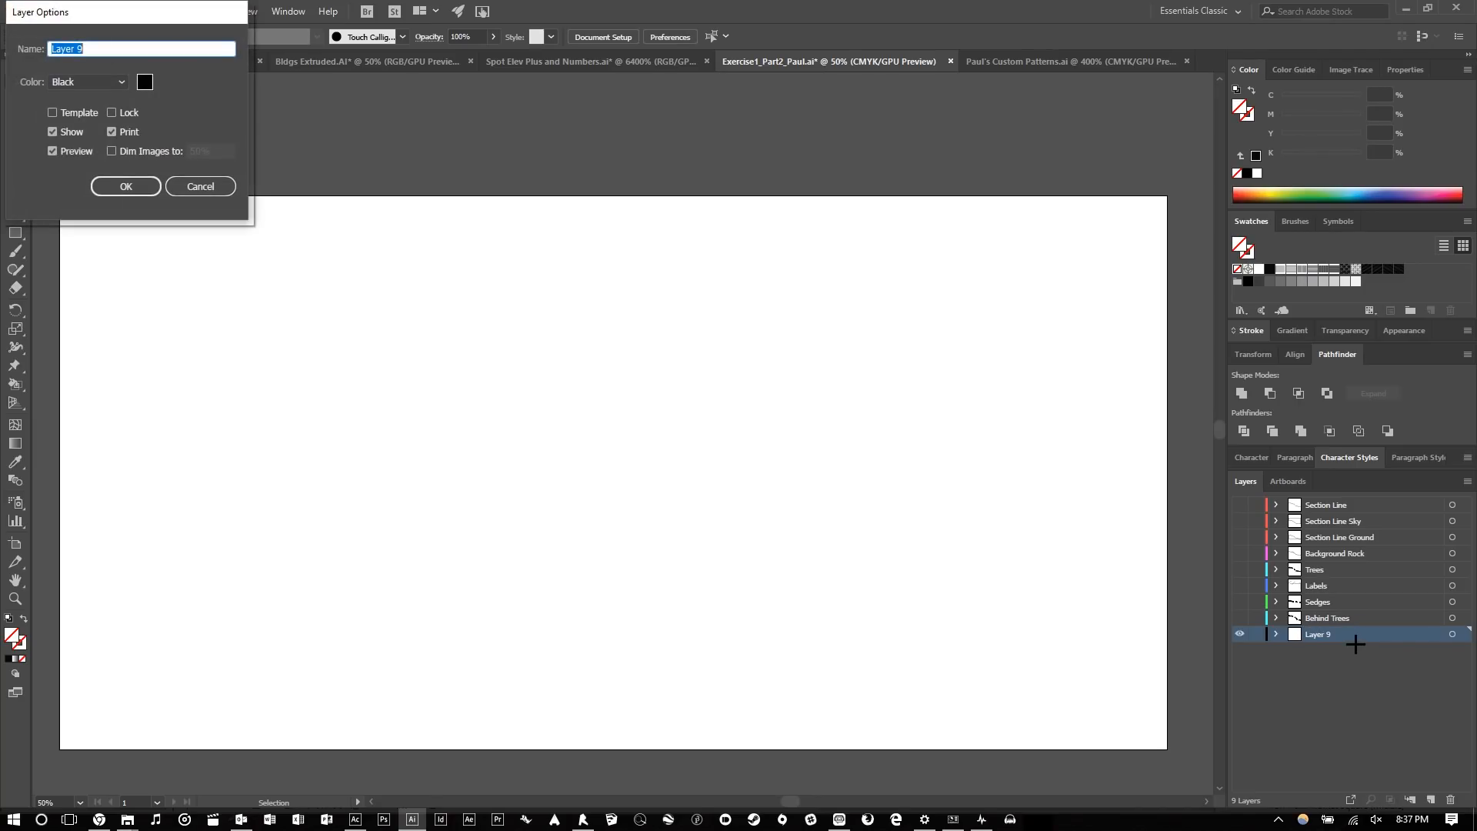
text(Livepaint)
key(Return)
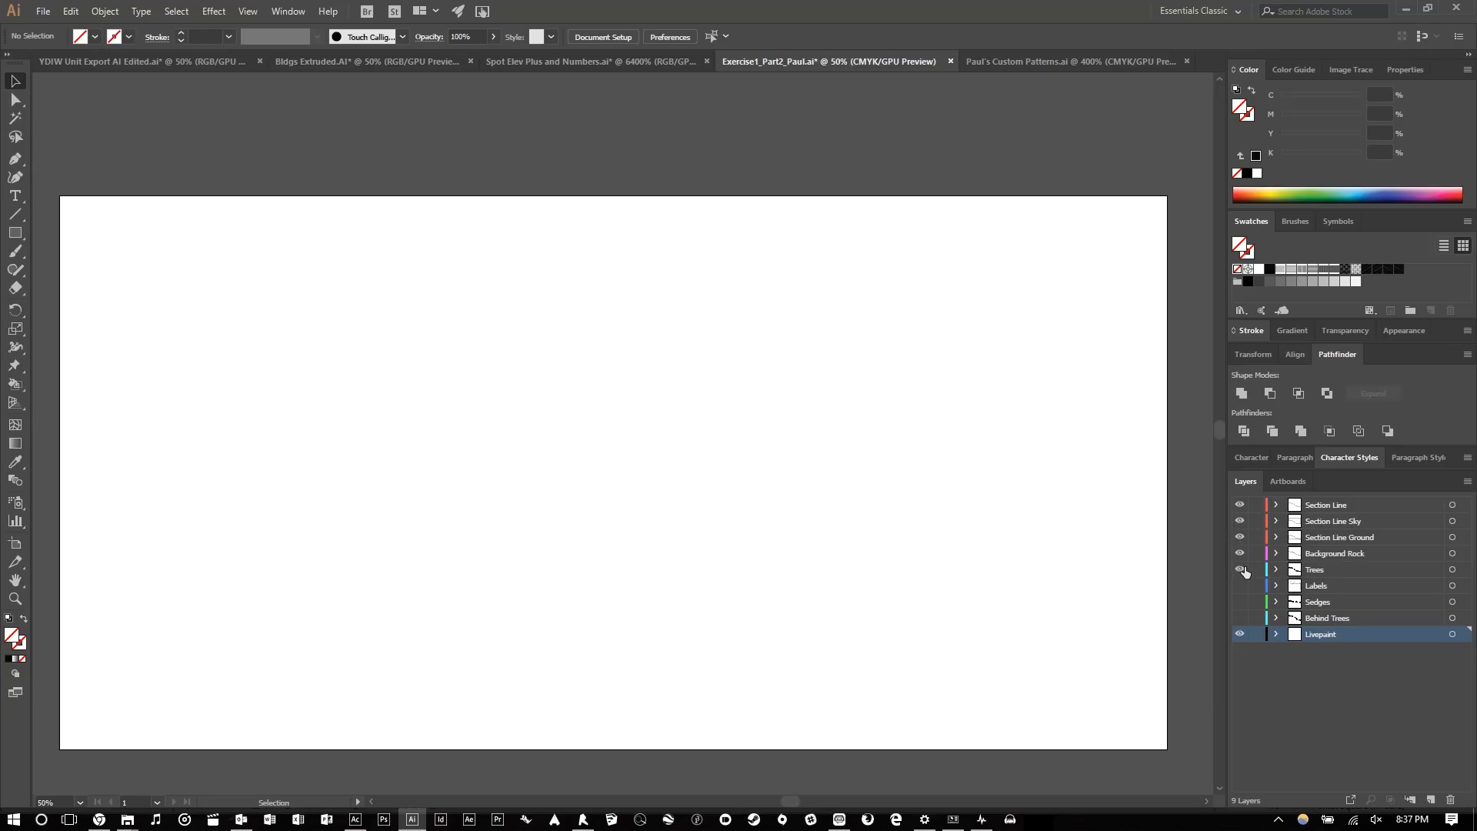
- Leave only Section Line, Background Rock and Livepaint visible, hiding the Section Line Sky, Section Line Ground and Trees layers
click(1239, 521)
click(1238, 537)
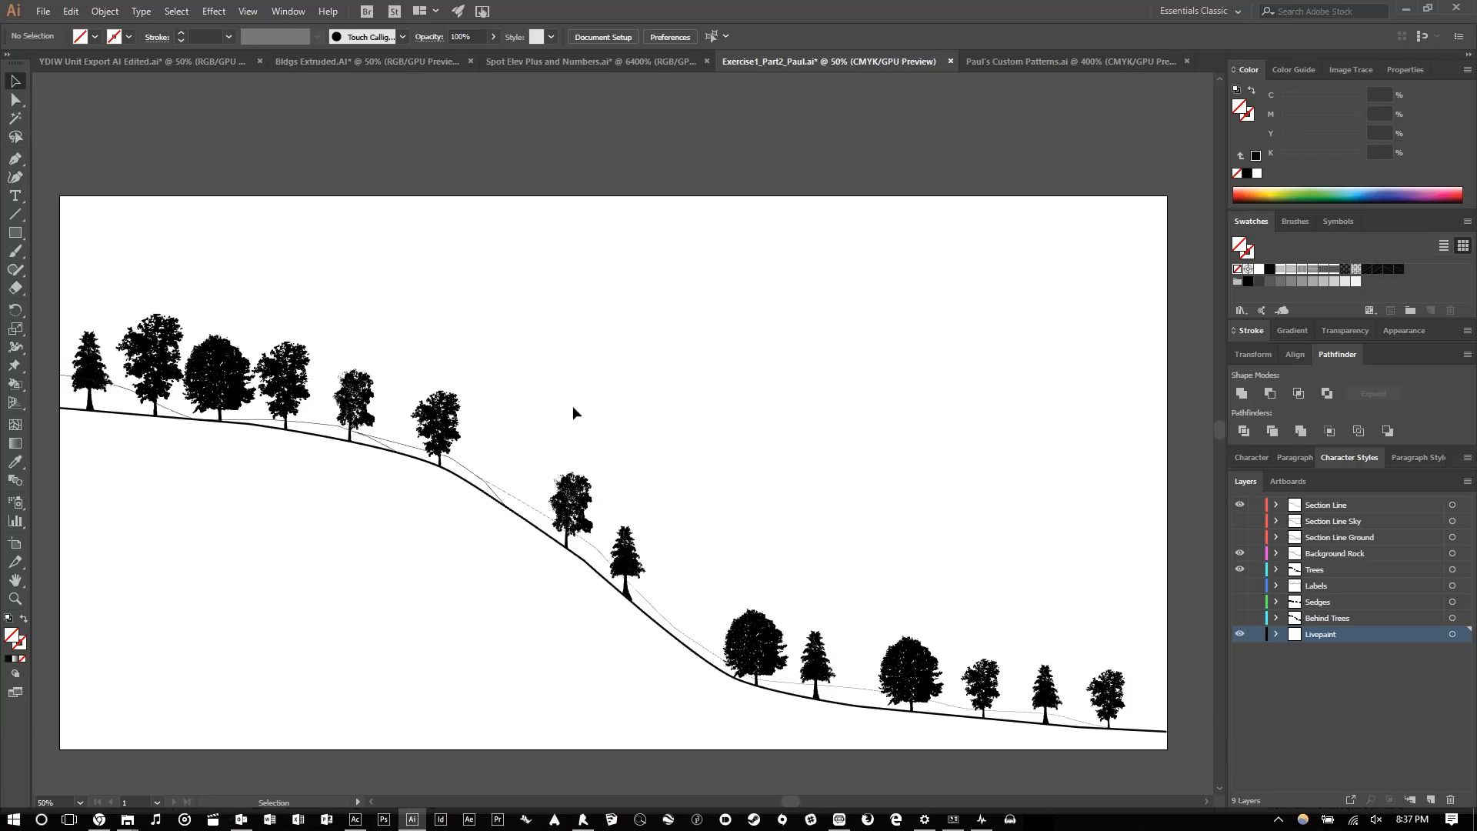
click(1240, 571)
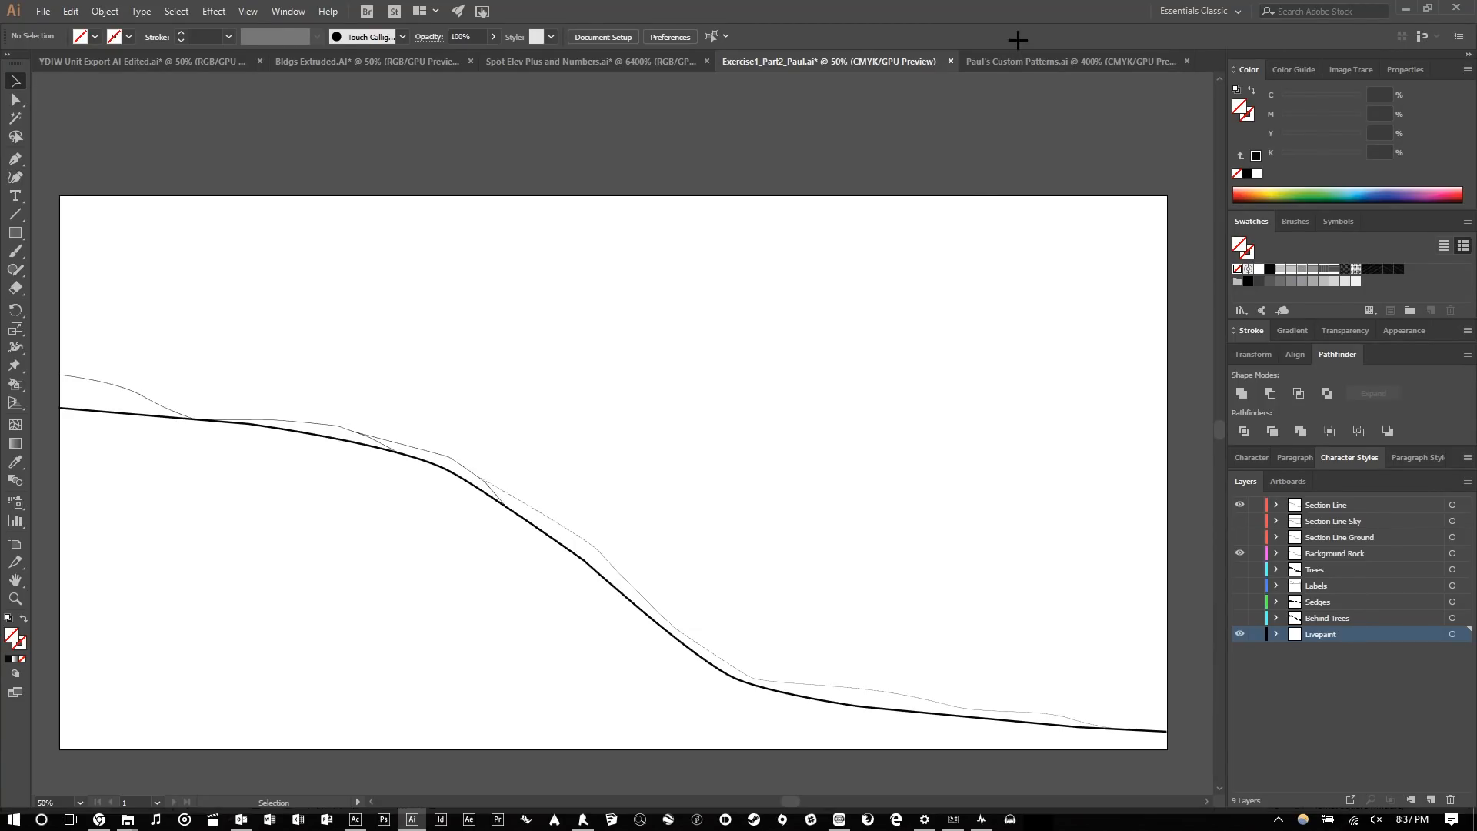
- Switch to the Custom Patterns document and examine its hatch, line and dot pattern samples
click(1008, 62)
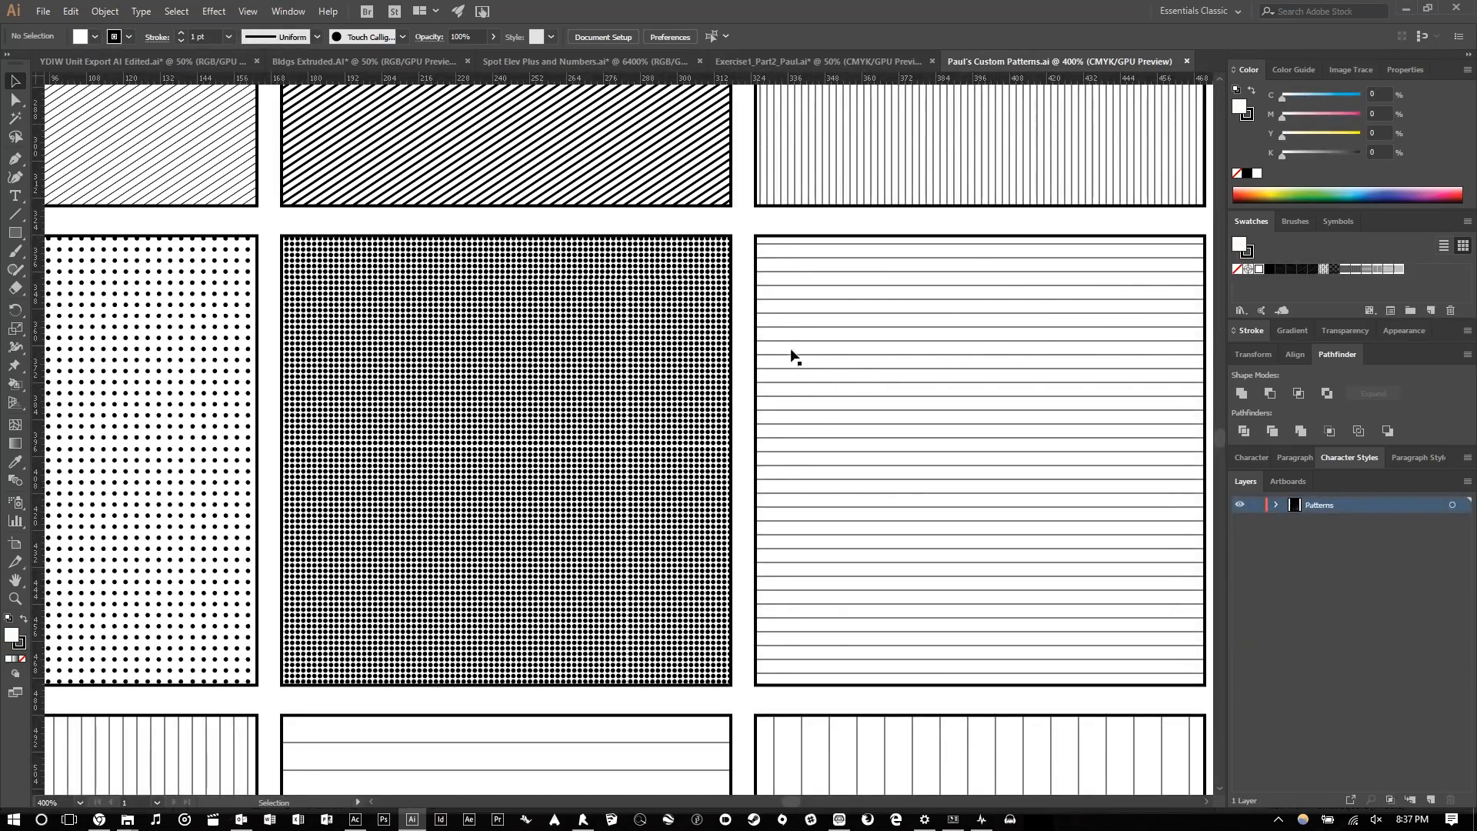
scroll(783, 344, down, 3)
scroll(1034, 407, up, 4)
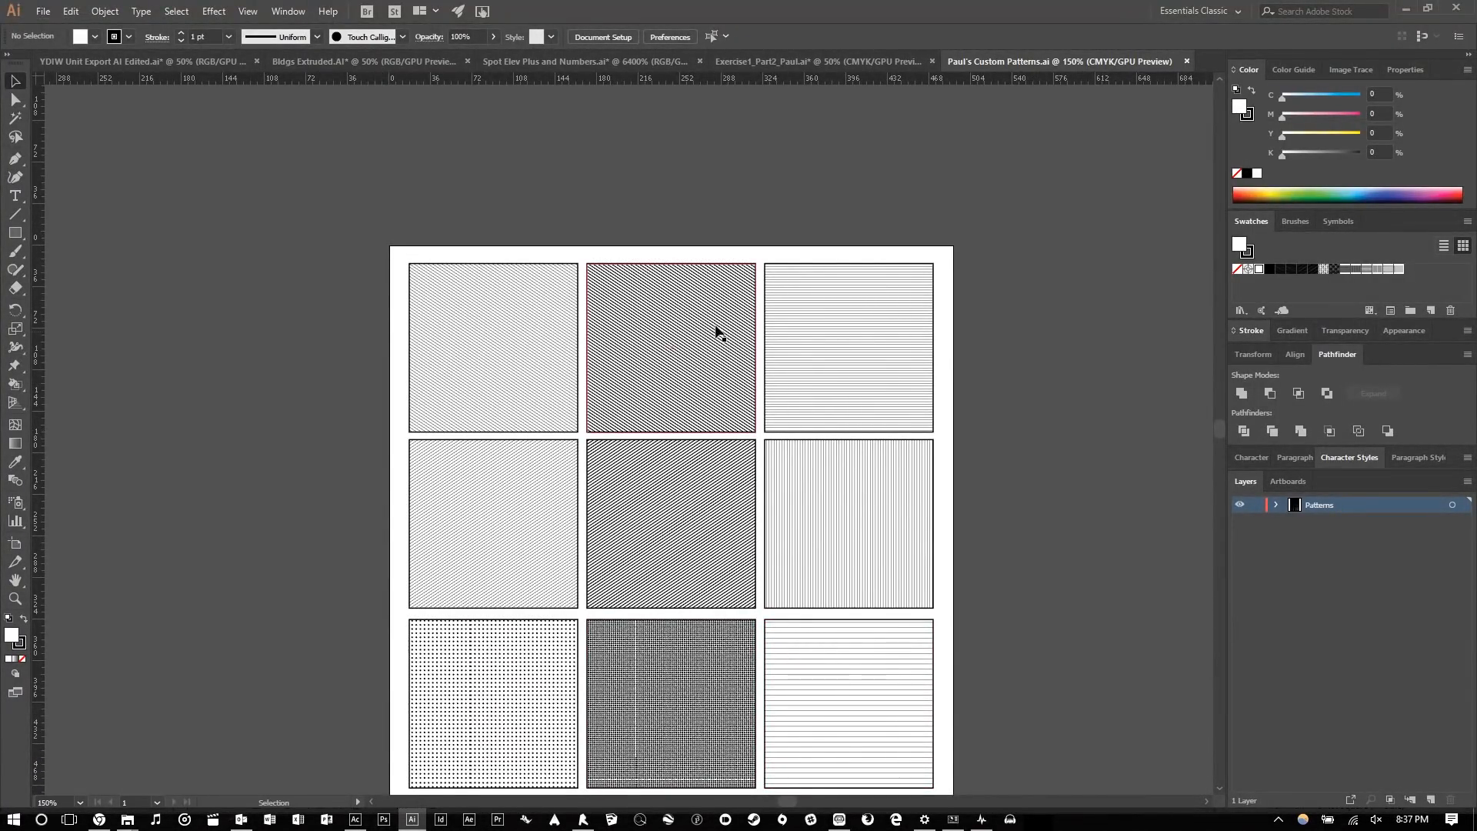
scroll(692, 333, up, 4)
scroll(439, 281, down, 2)
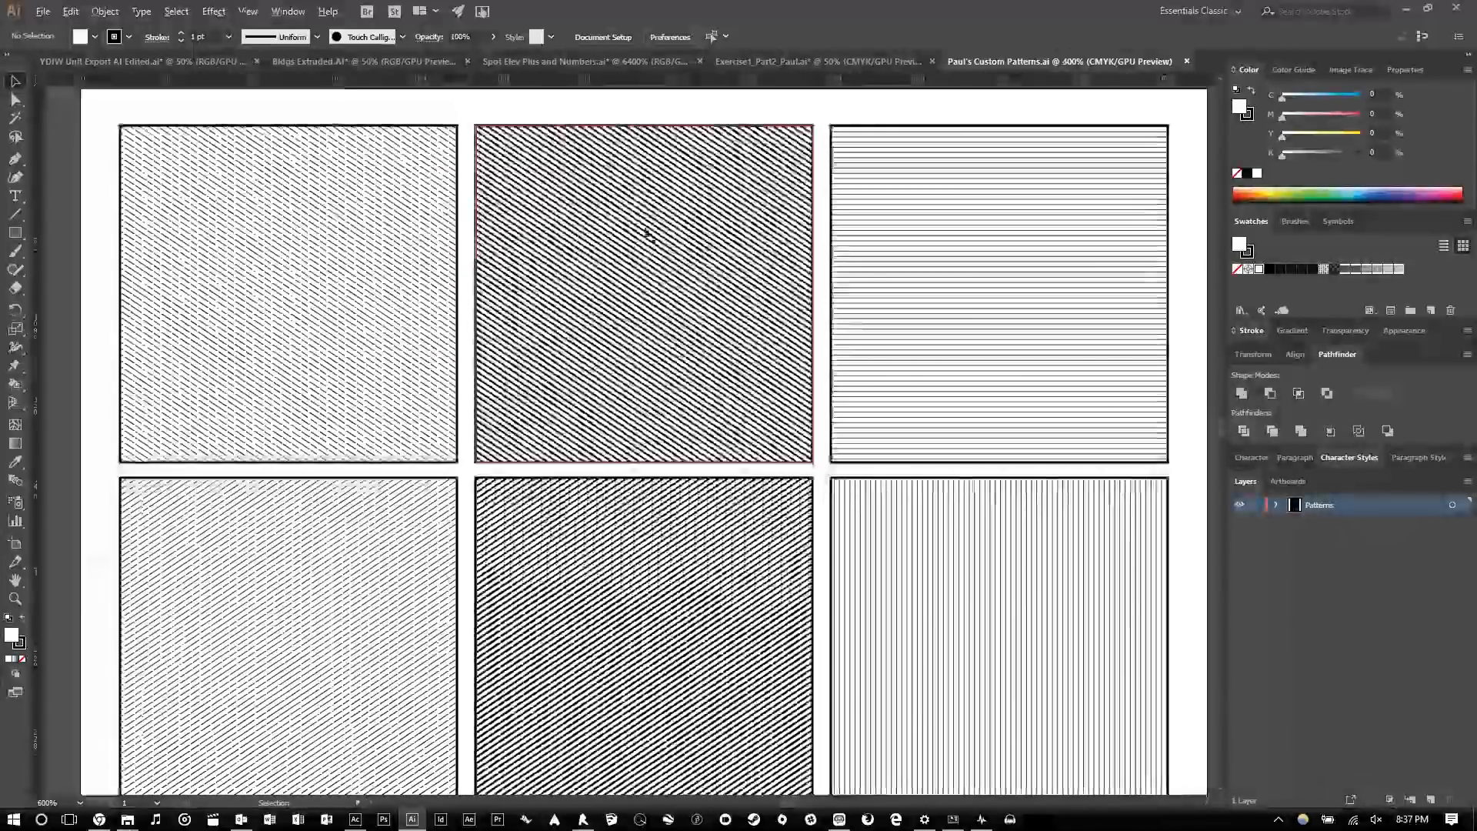
scroll(851, 224, down, 3)
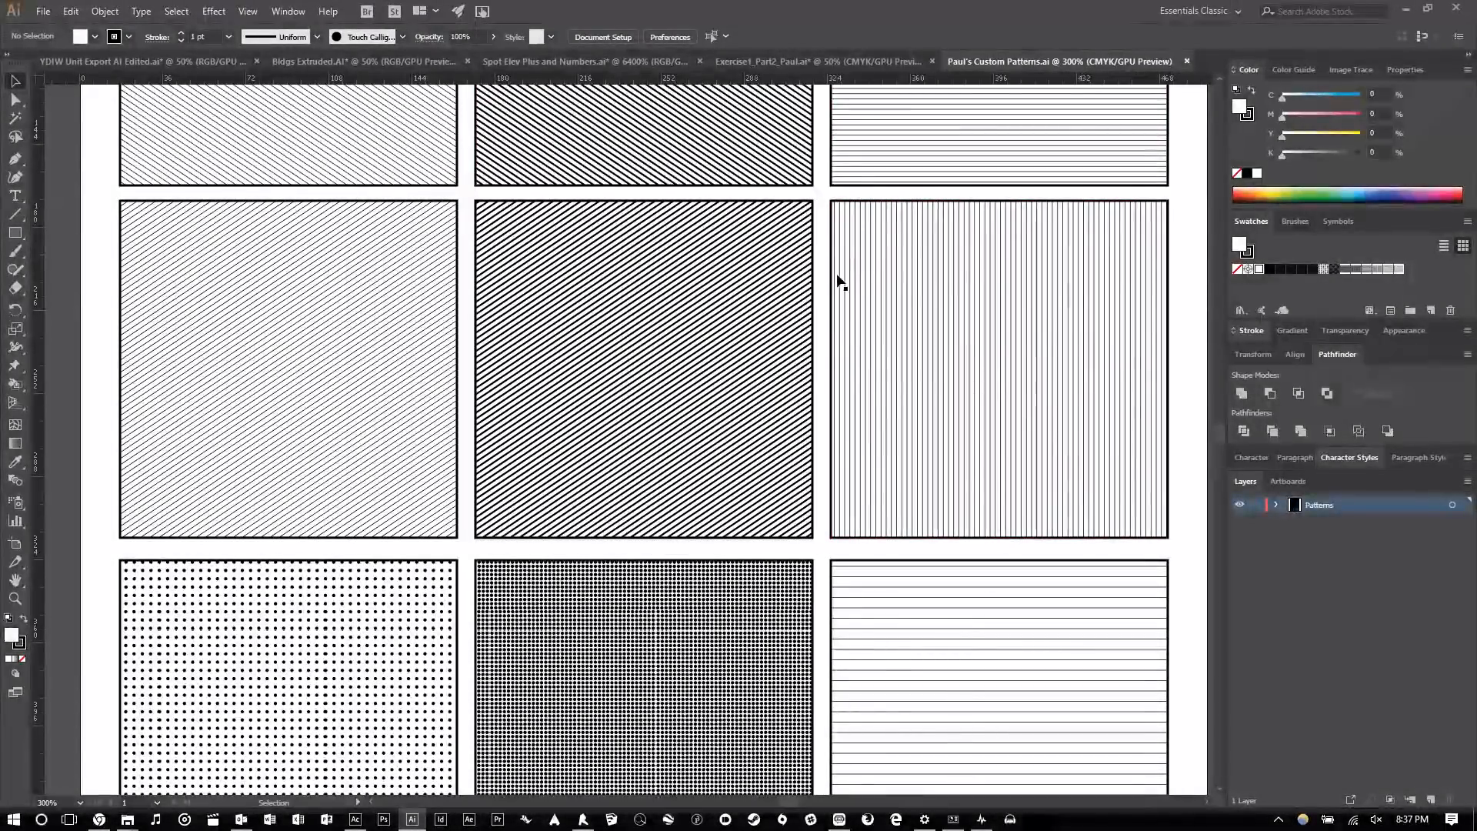
- Examine the dot grid and the horizontal and vertical line samples further down the pattern document
scroll(841, 274, down, 4)
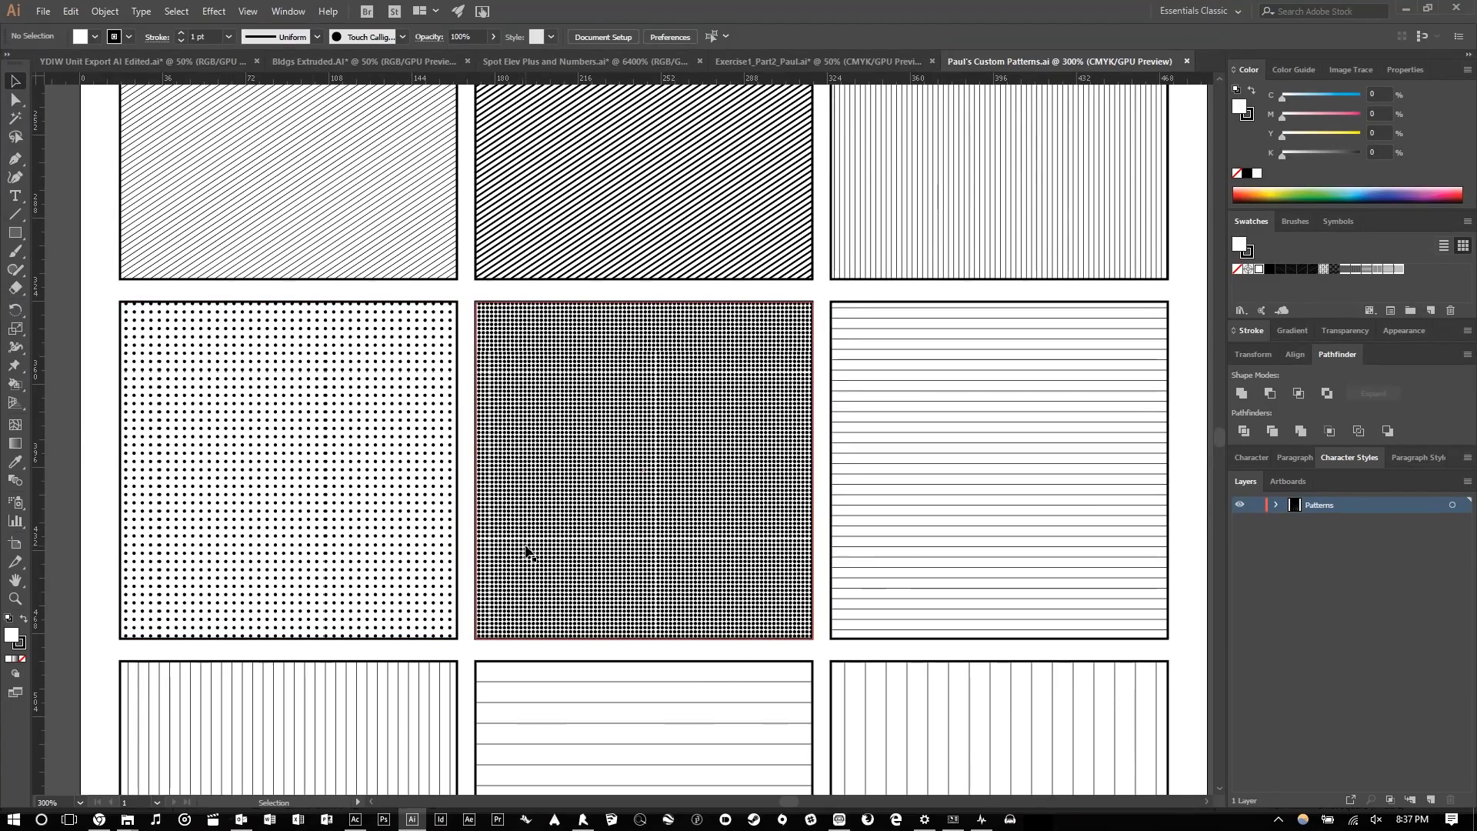
scroll(530, 546, down, 1)
scroll(536, 543, down, 3)
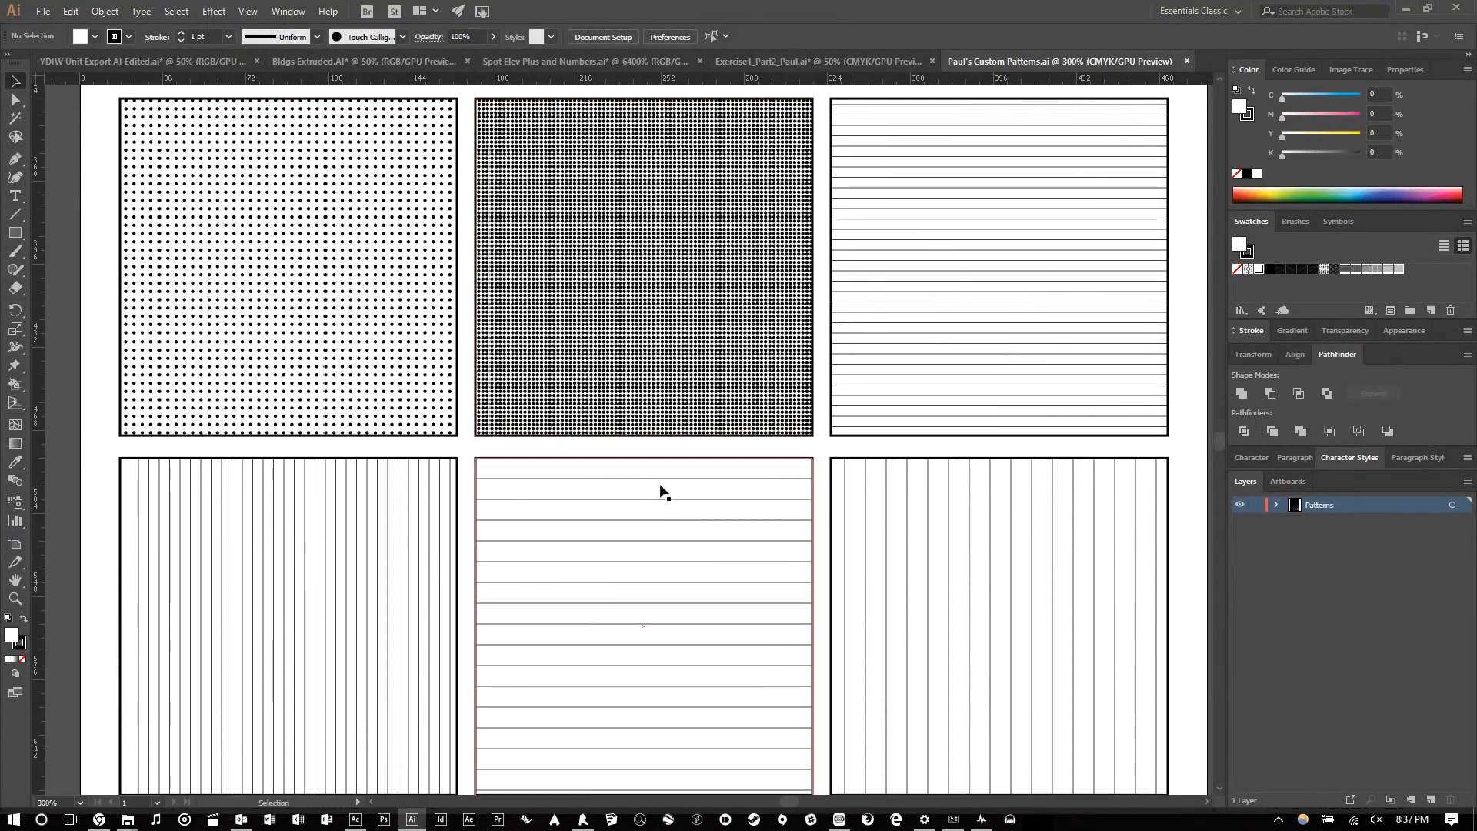
scroll(685, 308, up, 1)
scroll(736, 99, down, 1)
- Return to the slope section document and use Live Paint Bucket to fill the uppermost rock area with a diagonal hatch pattern
click(801, 62)
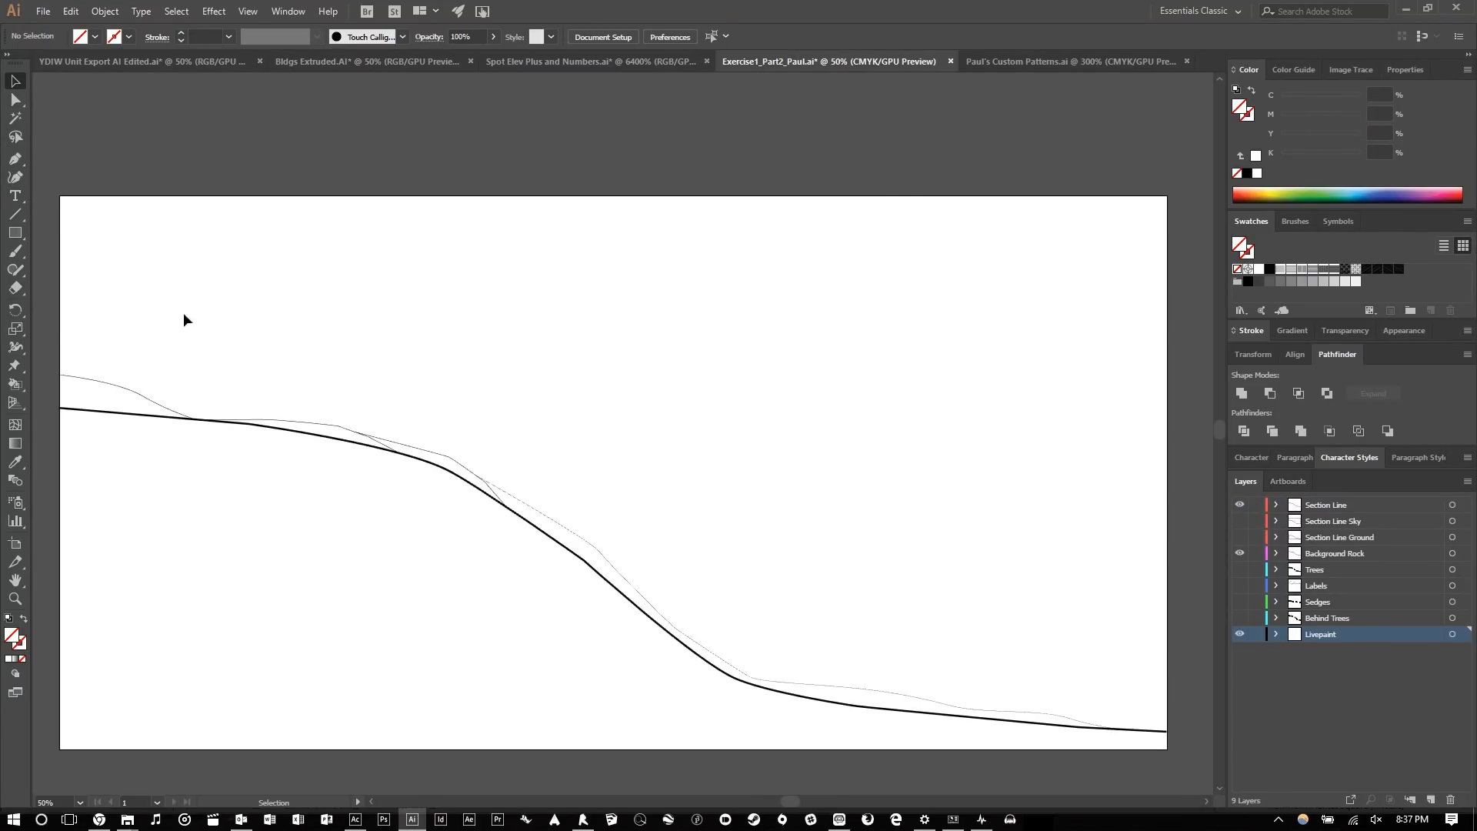
click(19, 384)
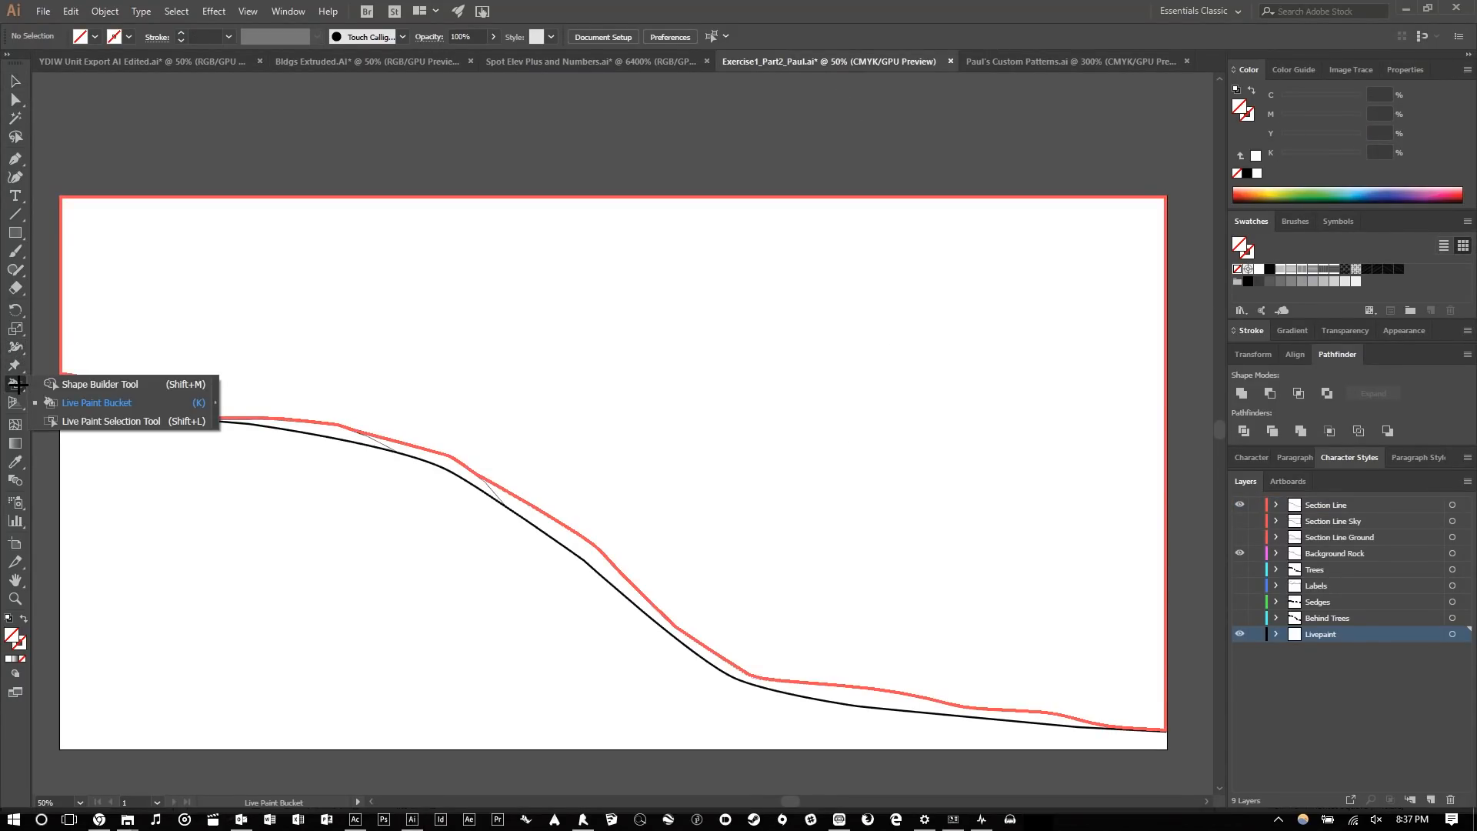
click(77, 402)
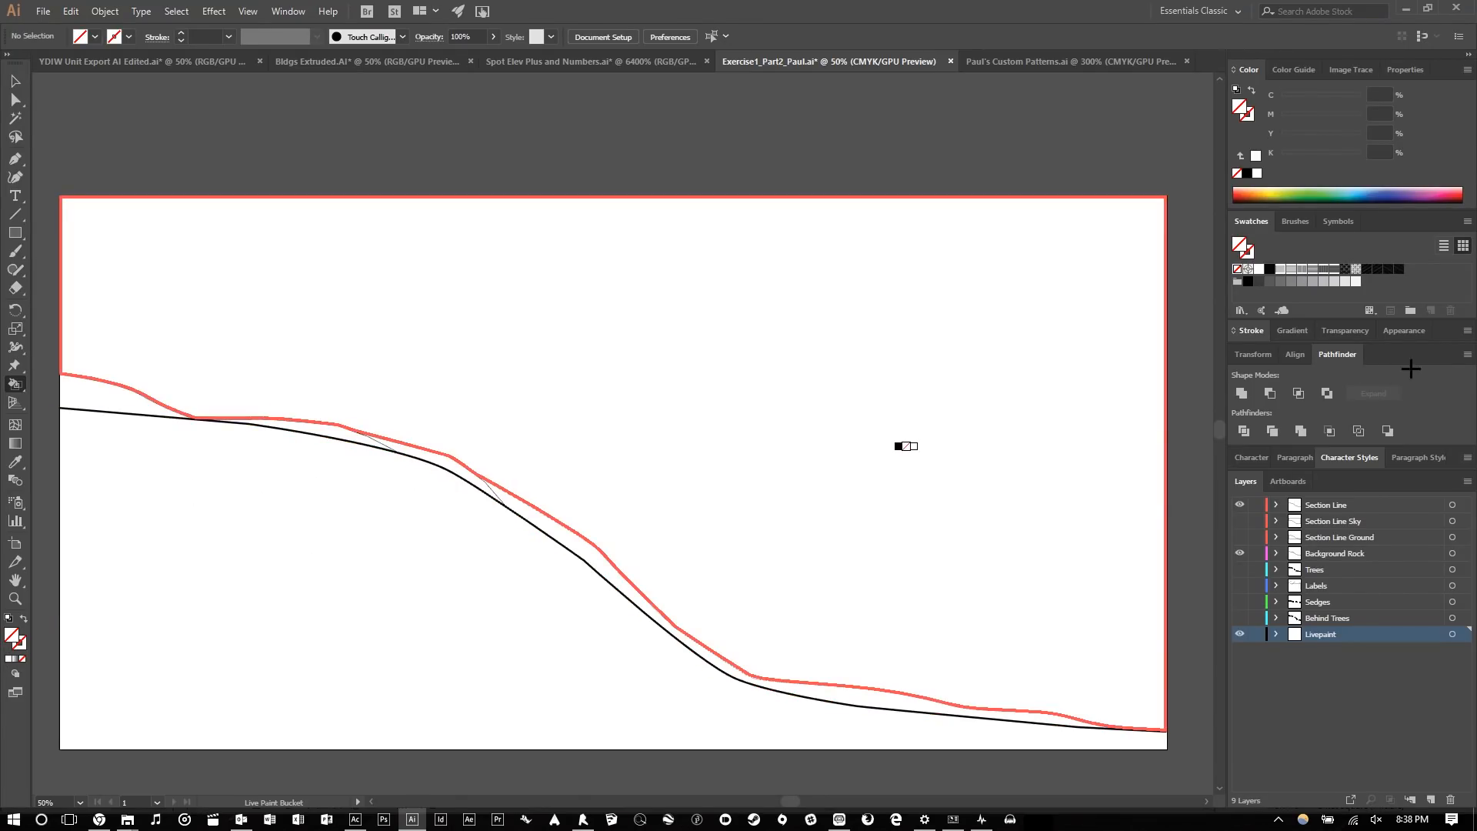
click(1367, 269)
click(94, 397)
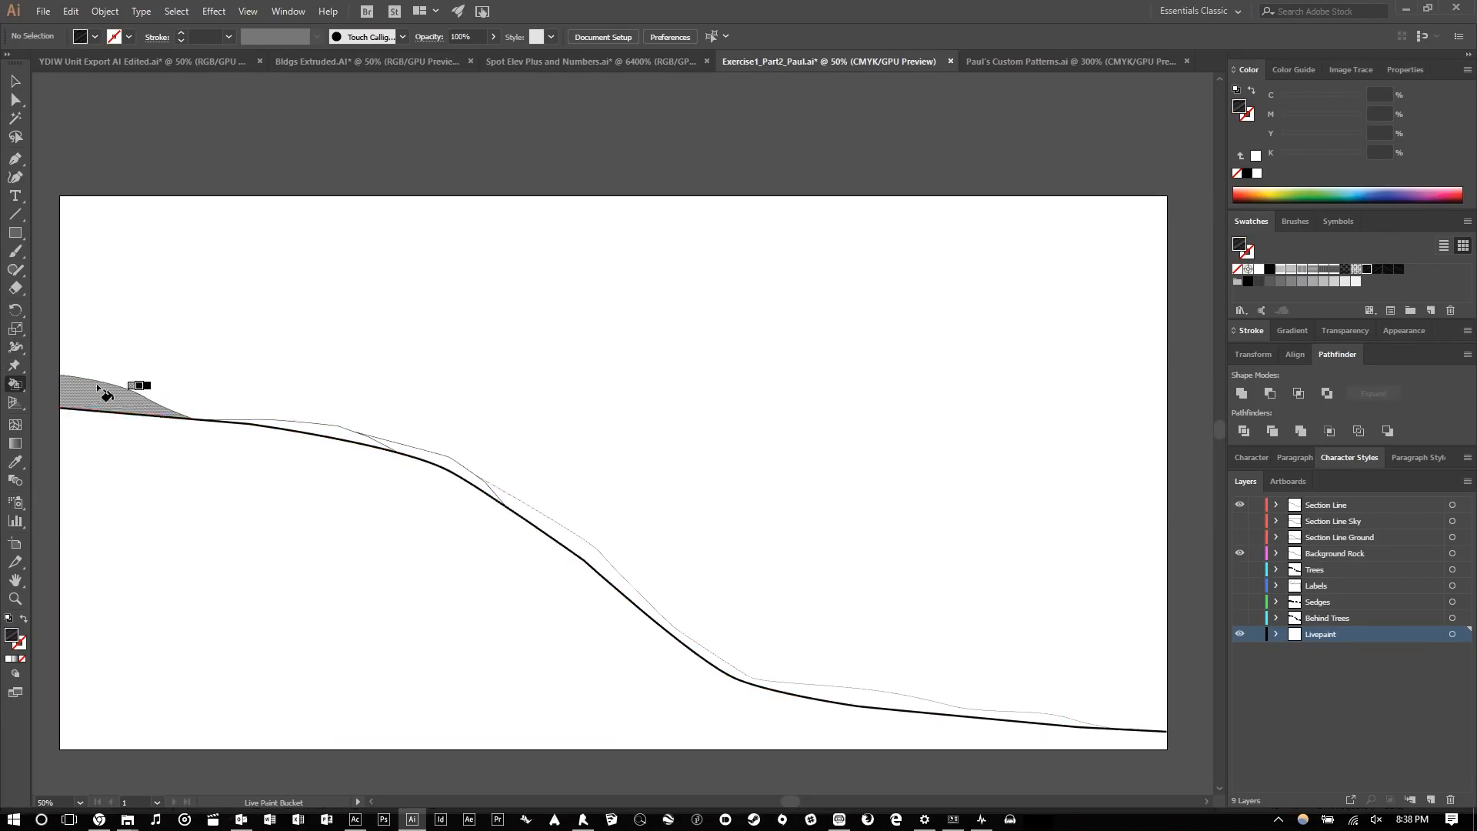
scroll(144, 402, up, 5)
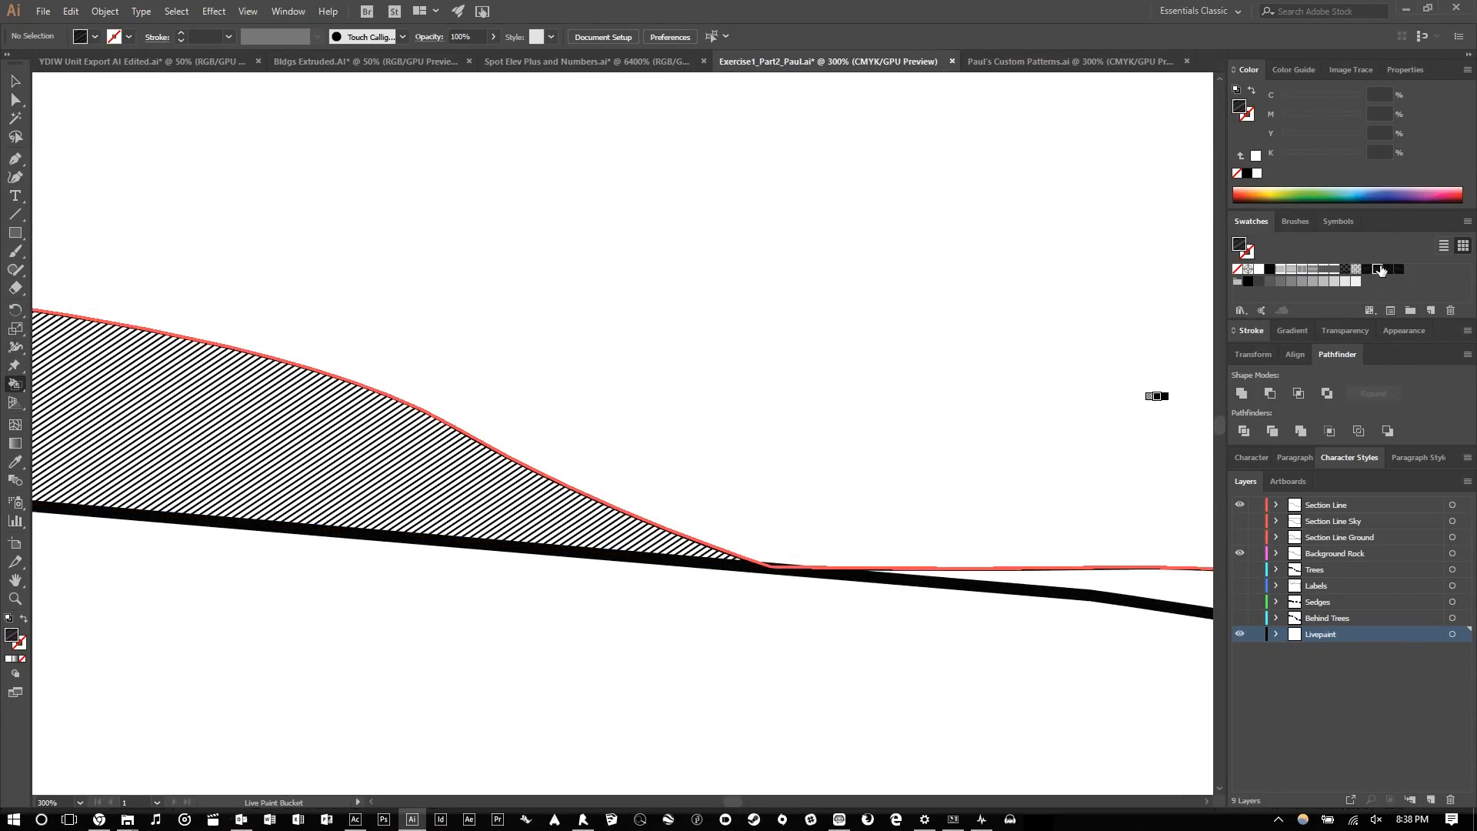
click(151, 426)
scroll(408, 433, down, 5)
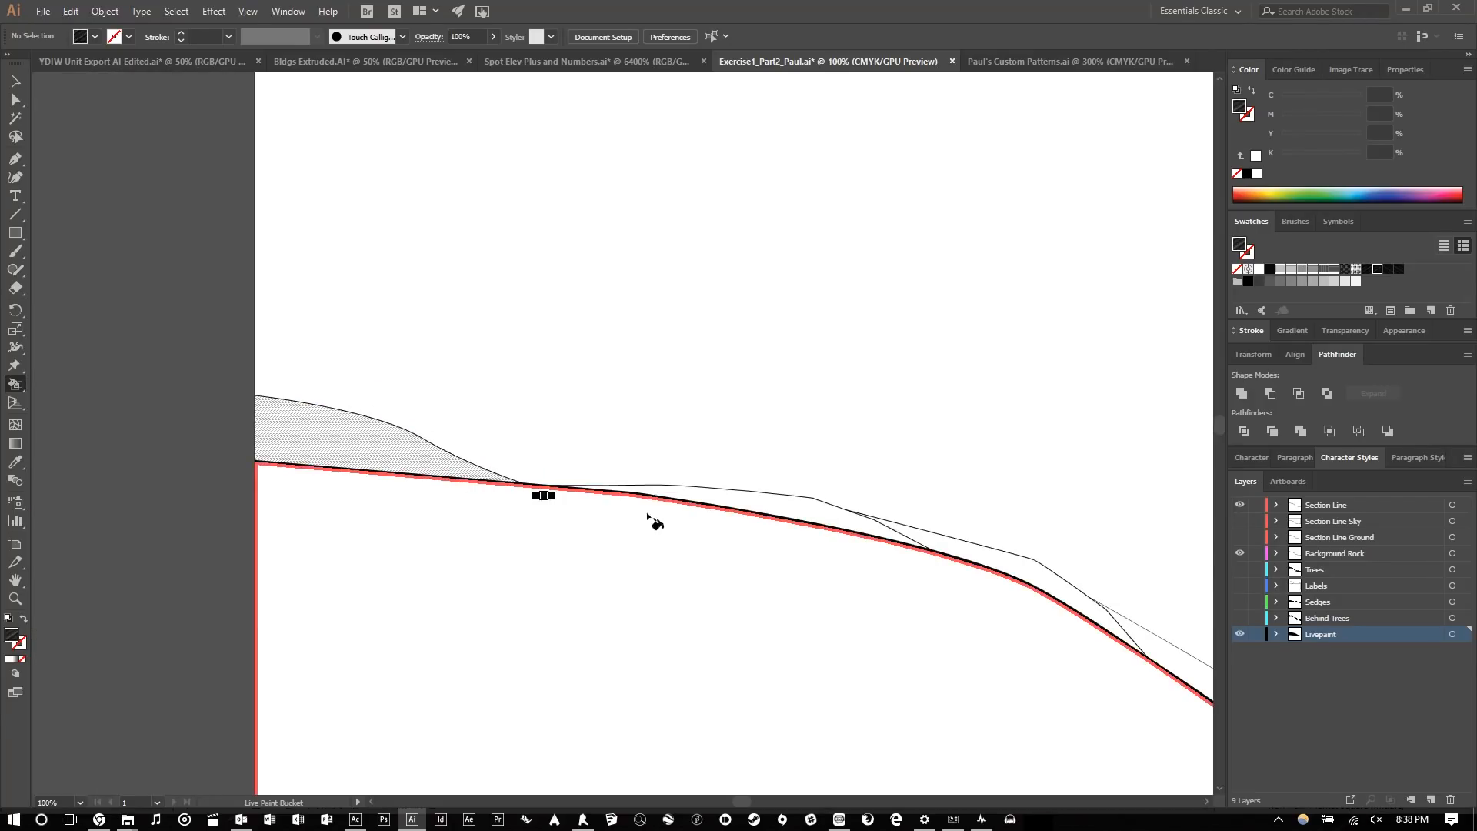
- Fill the second rock area downslope with a dot pattern and the third with a fine line pattern
scroll(769, 512, right, 2)
scroll(911, 495, up, 1)
click(1356, 269)
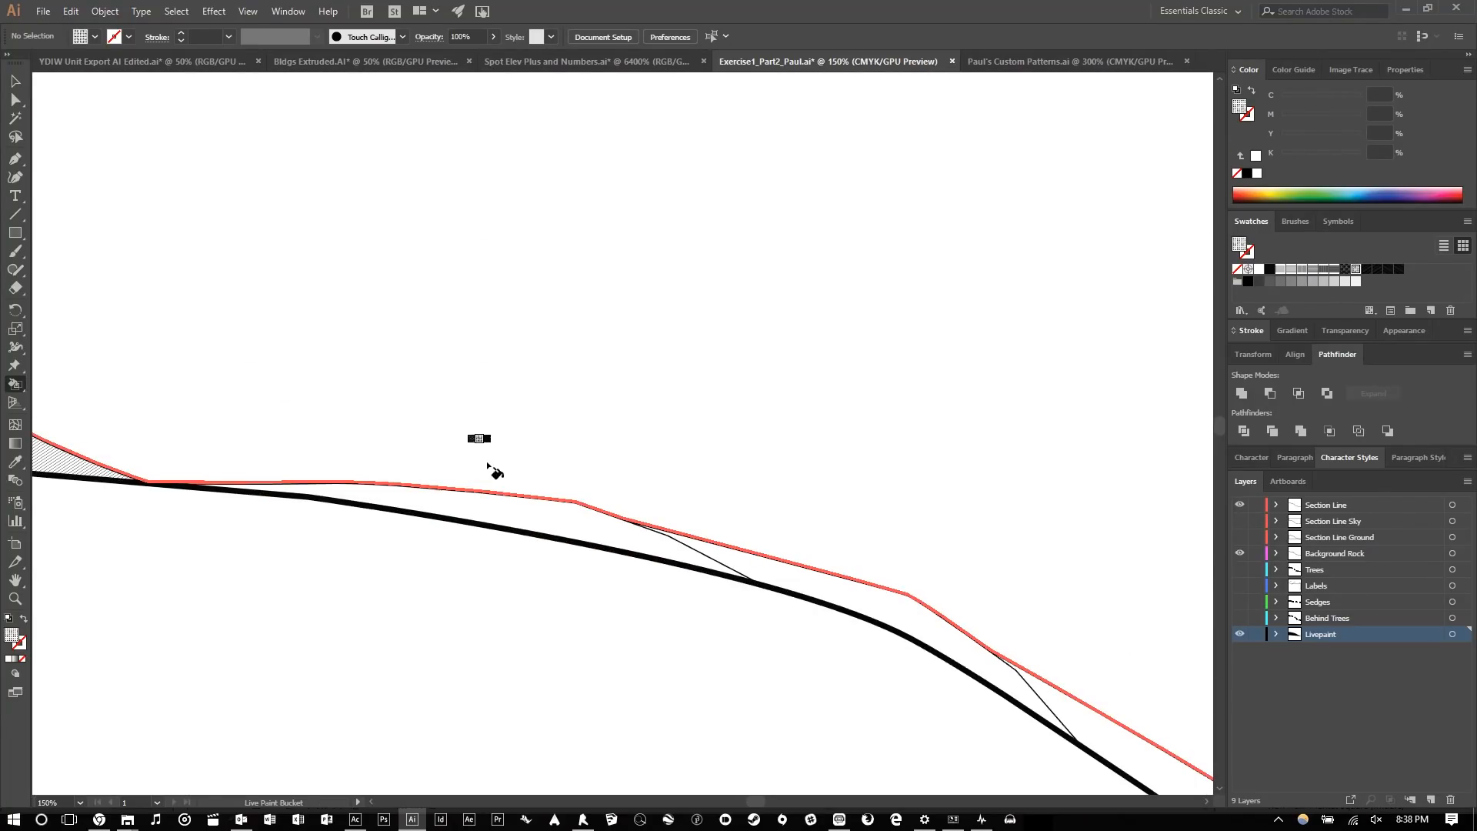
click(518, 509)
scroll(405, 429, down, 1)
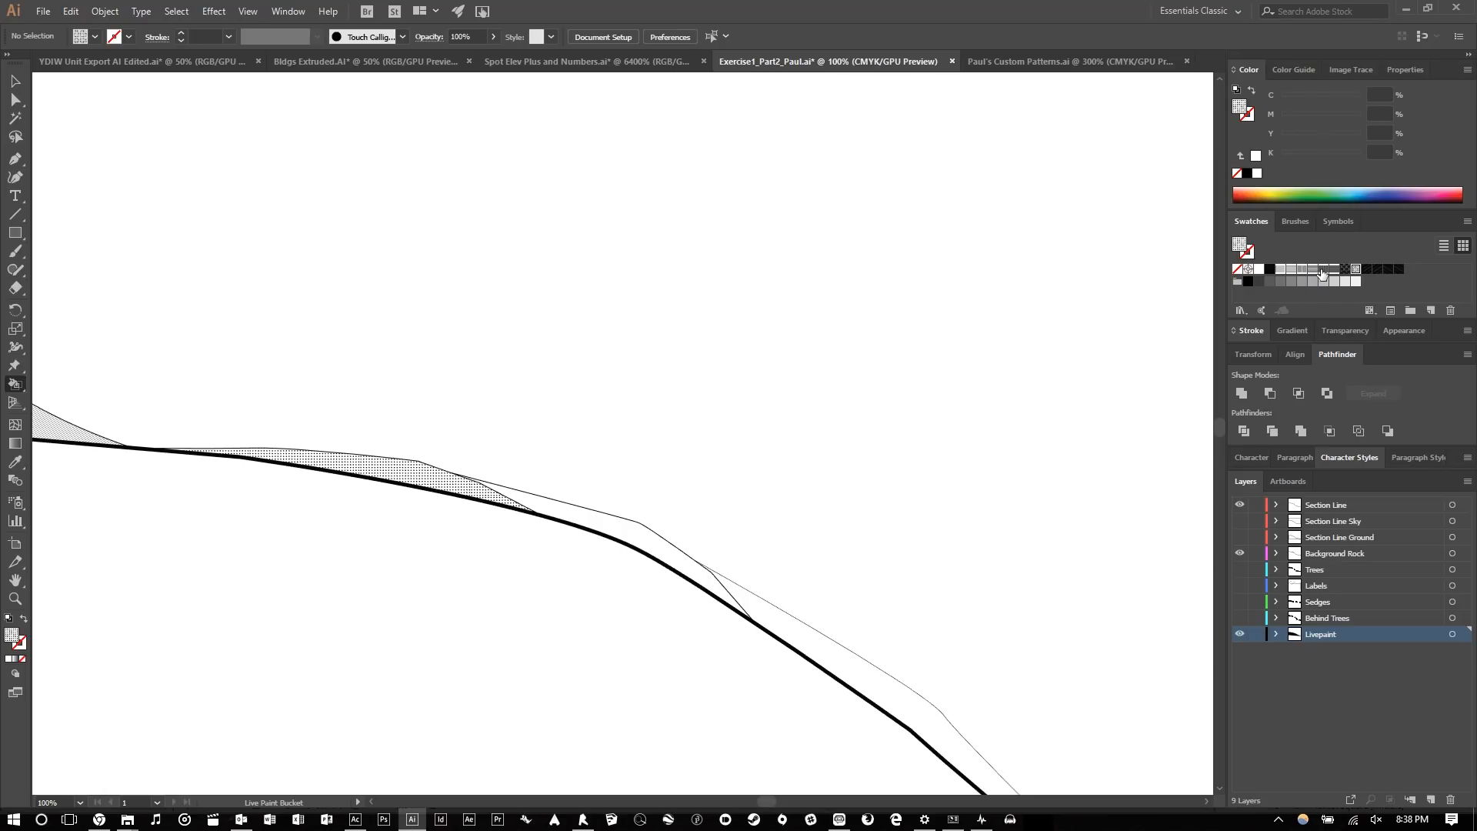
click(672, 539)
- Fill the long lower slope area with the spaced horizontal line pattern
key(Left)
key(Left)
key(Left)
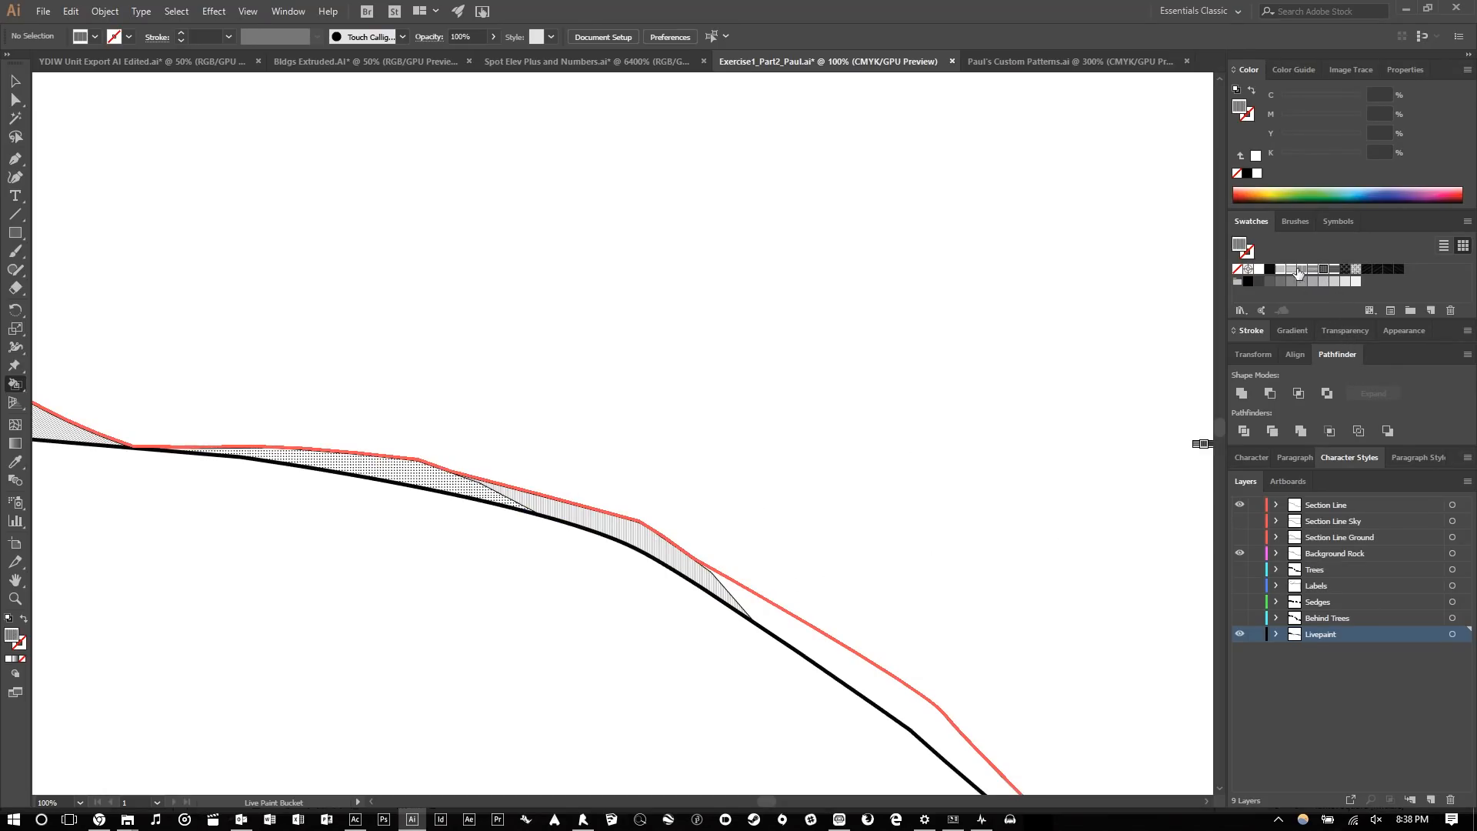
click(841, 650)
scroll(547, 470, down, 3)
scroll(577, 478, up, 2)
scroll(534, 423, up, 2)
scroll(316, 295, down, 3)
scroll(685, 594, up, 1)
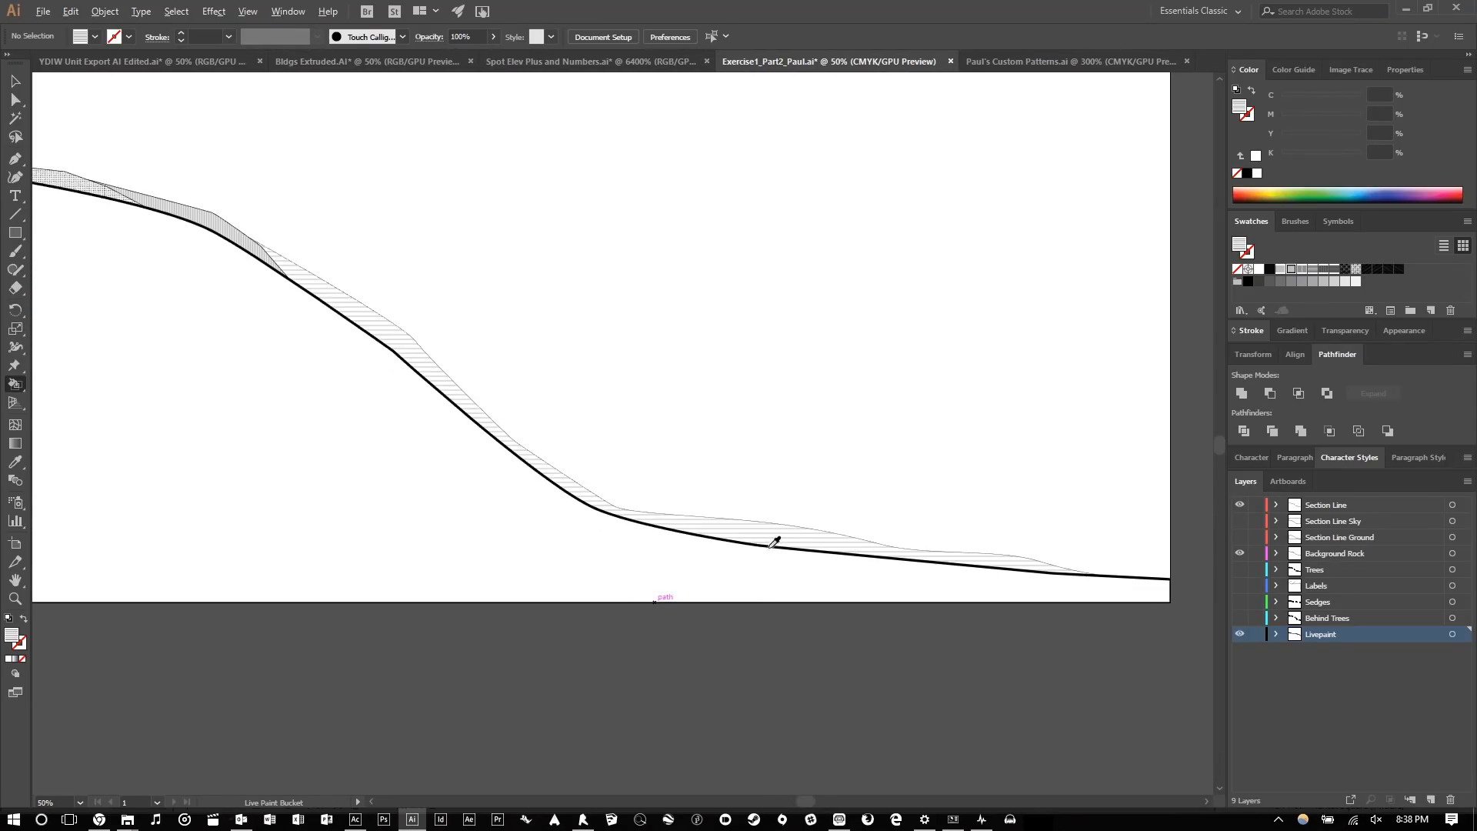
scroll(830, 510, down, 2)
scroll(854, 429, up, 1)
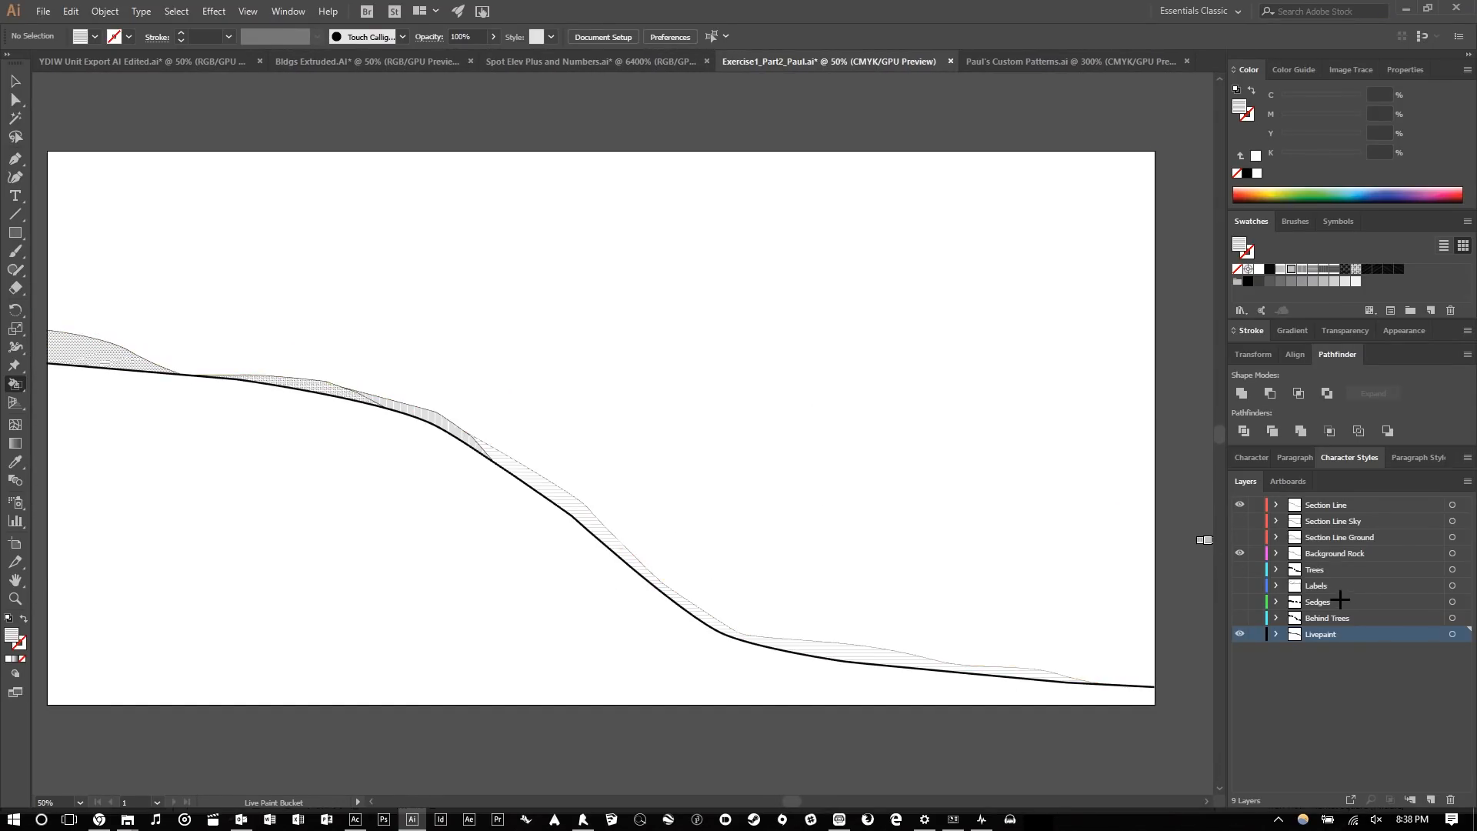
- Show all hidden layers again and inspect the pattern fills behind the trees and labels
drag(1244, 520, 1251, 612)
scroll(265, 258, down, 1)
scroll(177, 200, up, 2)
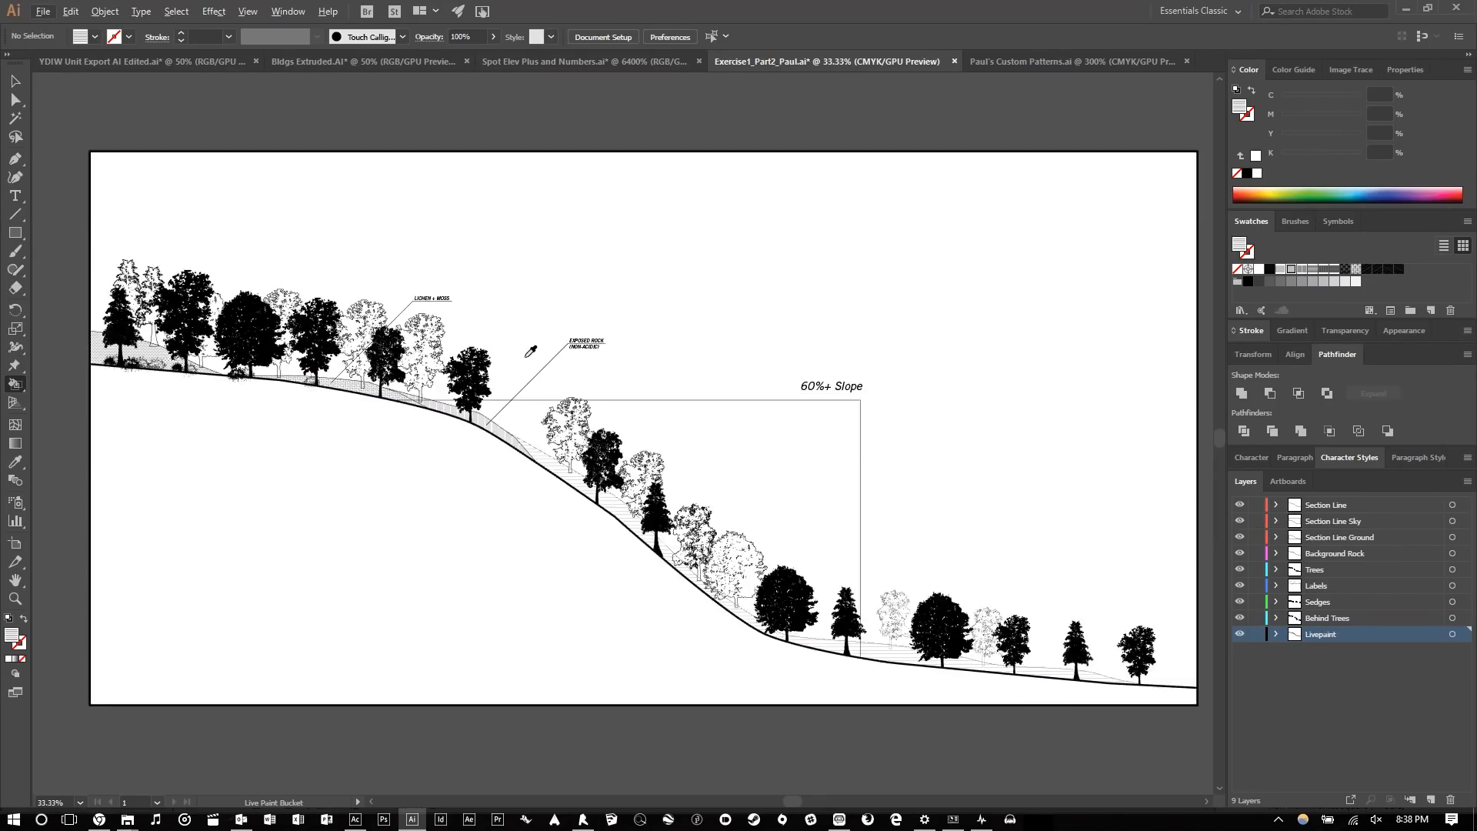
click(15, 81)
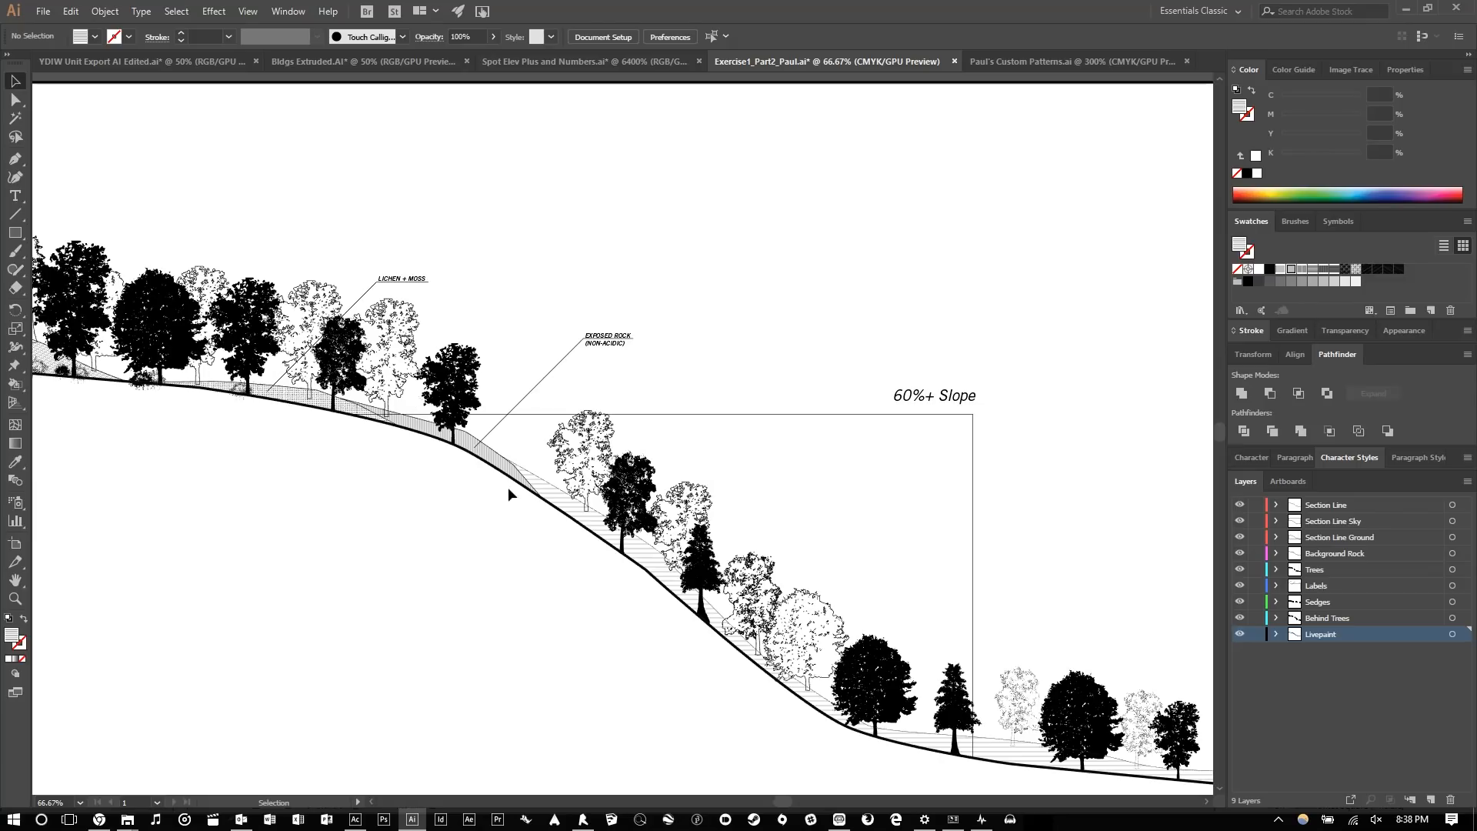
scroll(502, 480, down, 1)
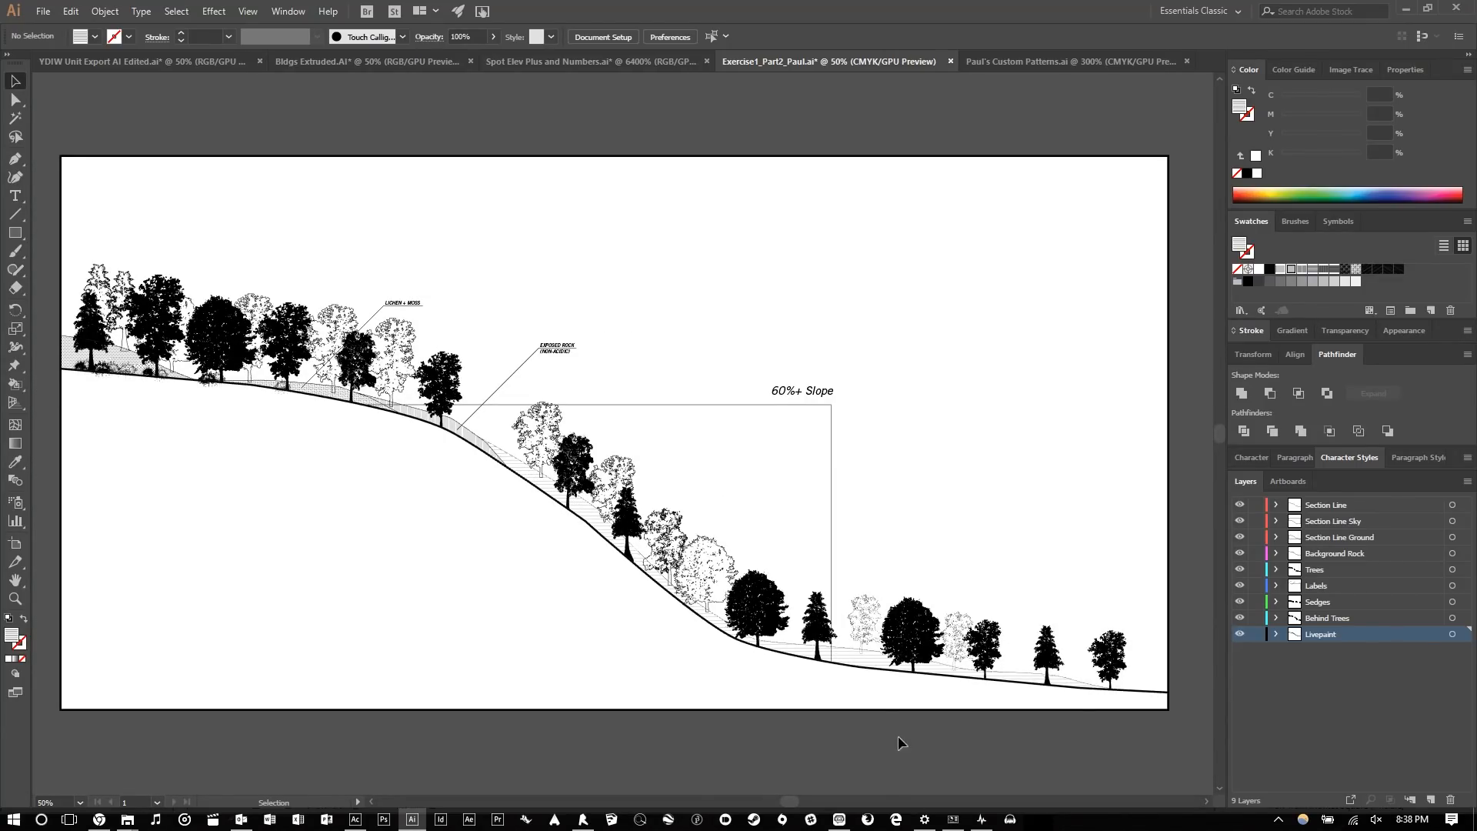
- Expand the Live Paint artwork on the Livepaint layer, then move the group of pattern fills above the slope and undo the move
click(1453, 634)
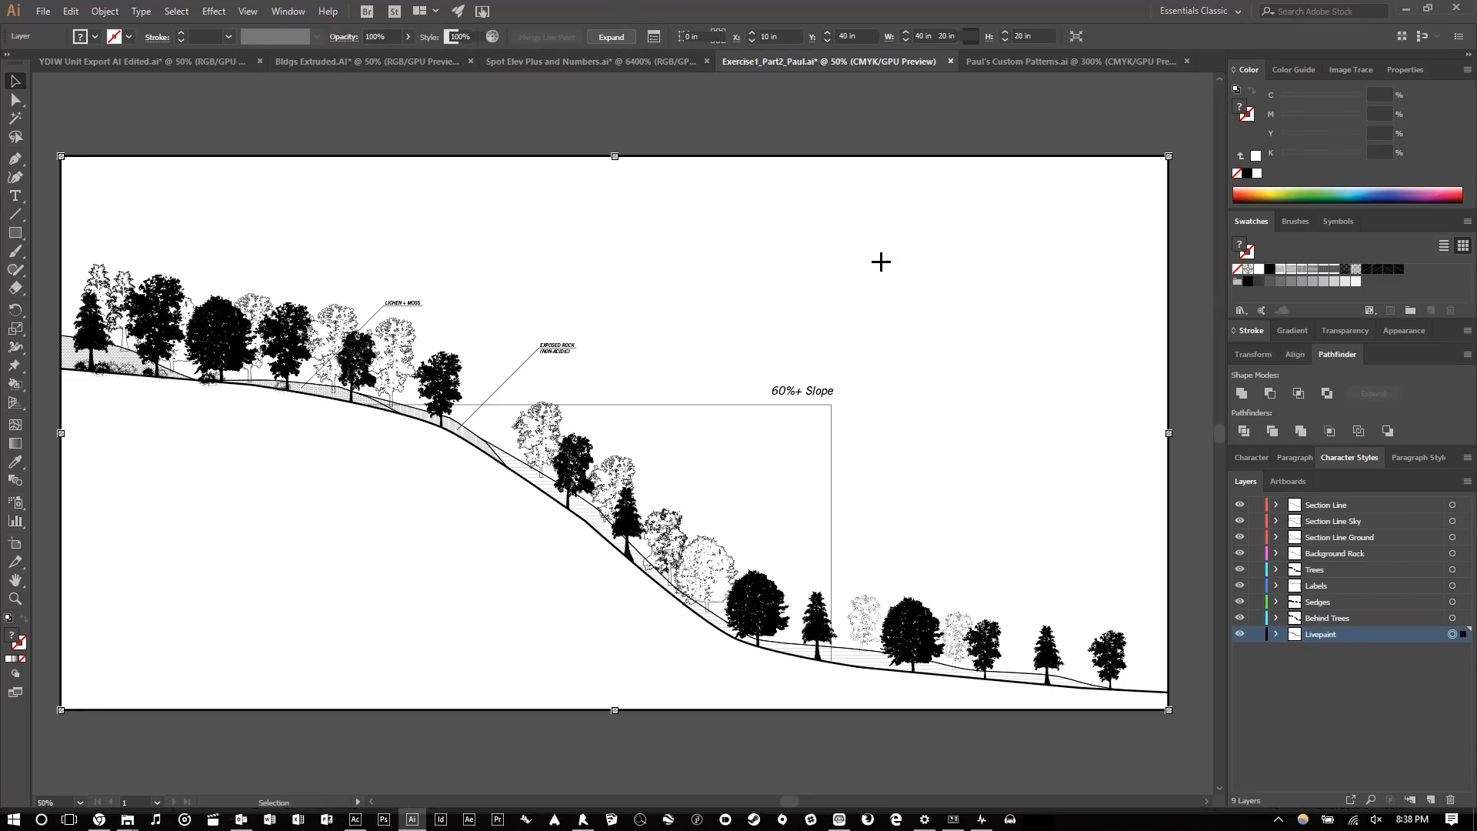
click(502, 504)
click(522, 473)
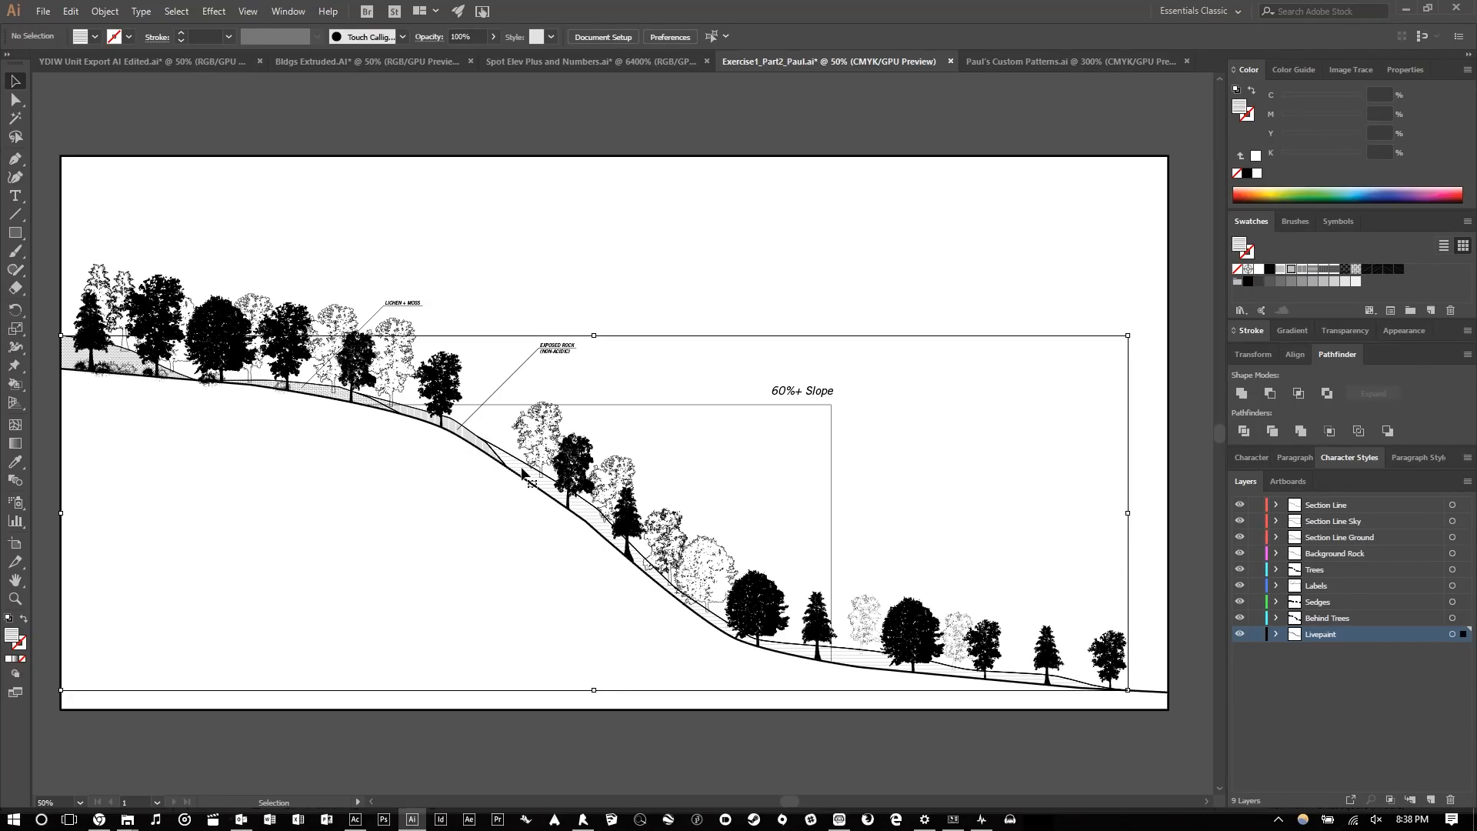
drag(517, 464, 561, 283)
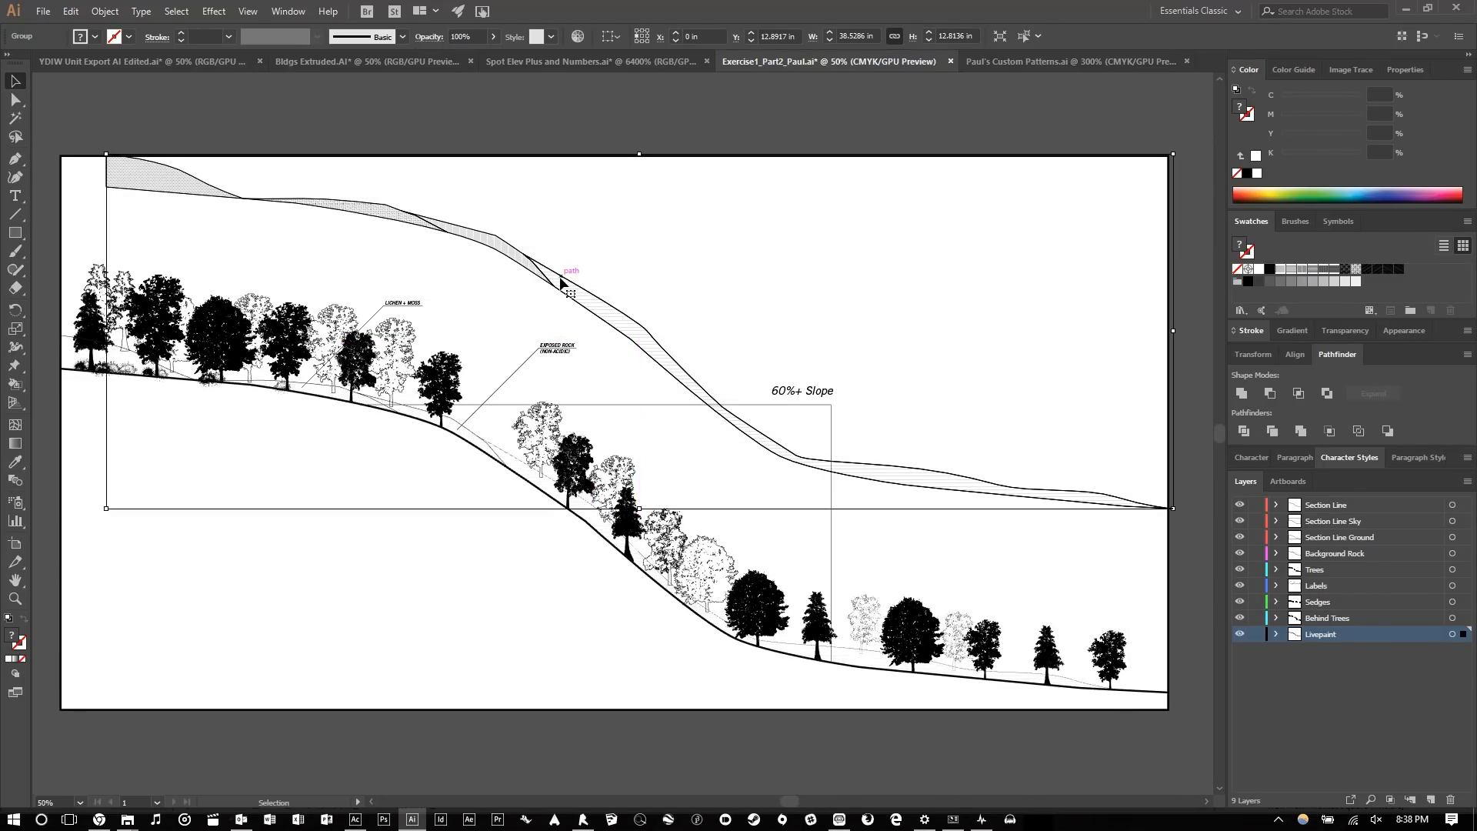
key(ctrl+z)
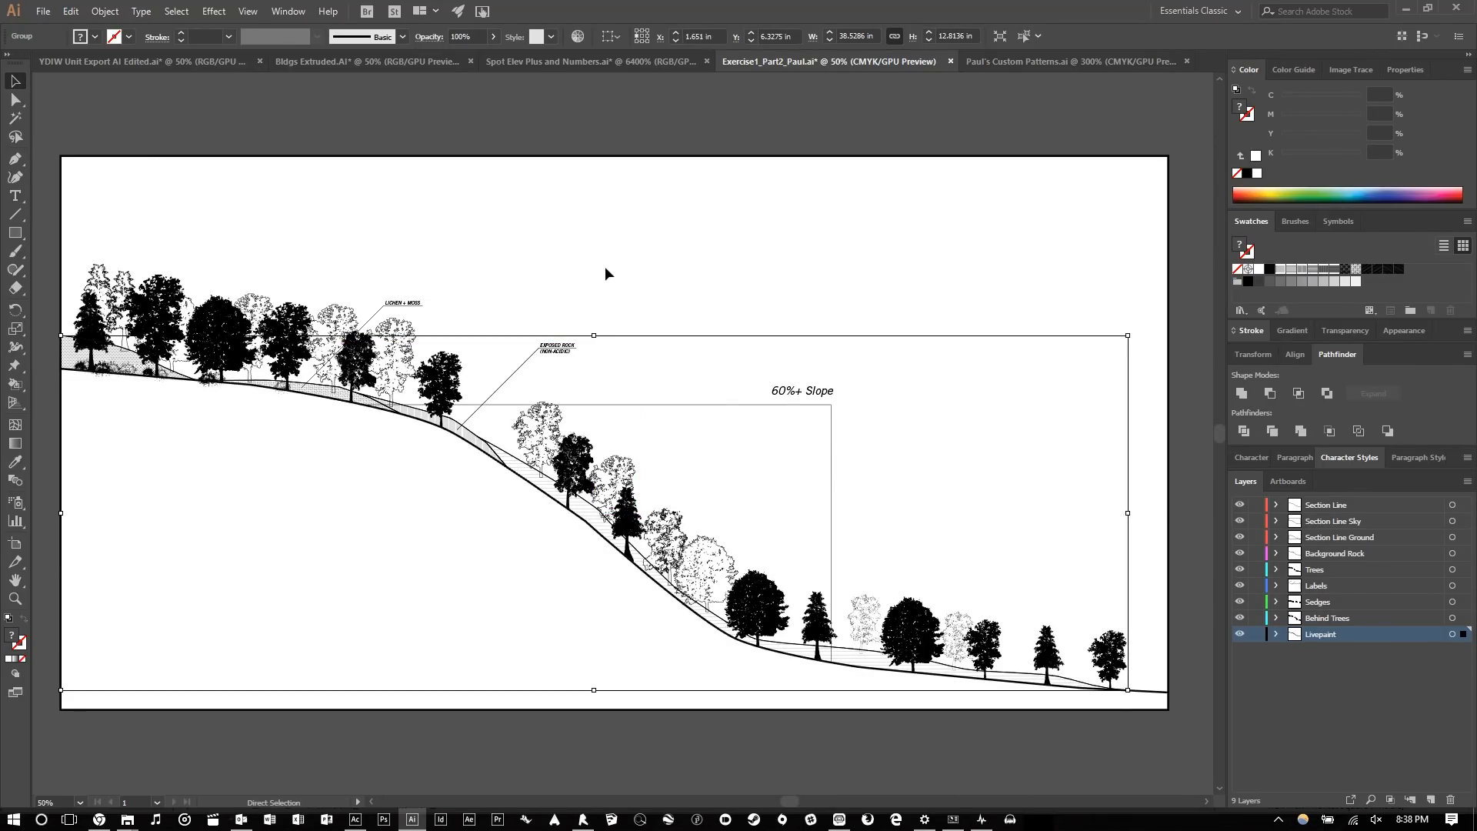
- Ungroup the expanded pattern fills
right_click(605, 268)
click(649, 395)
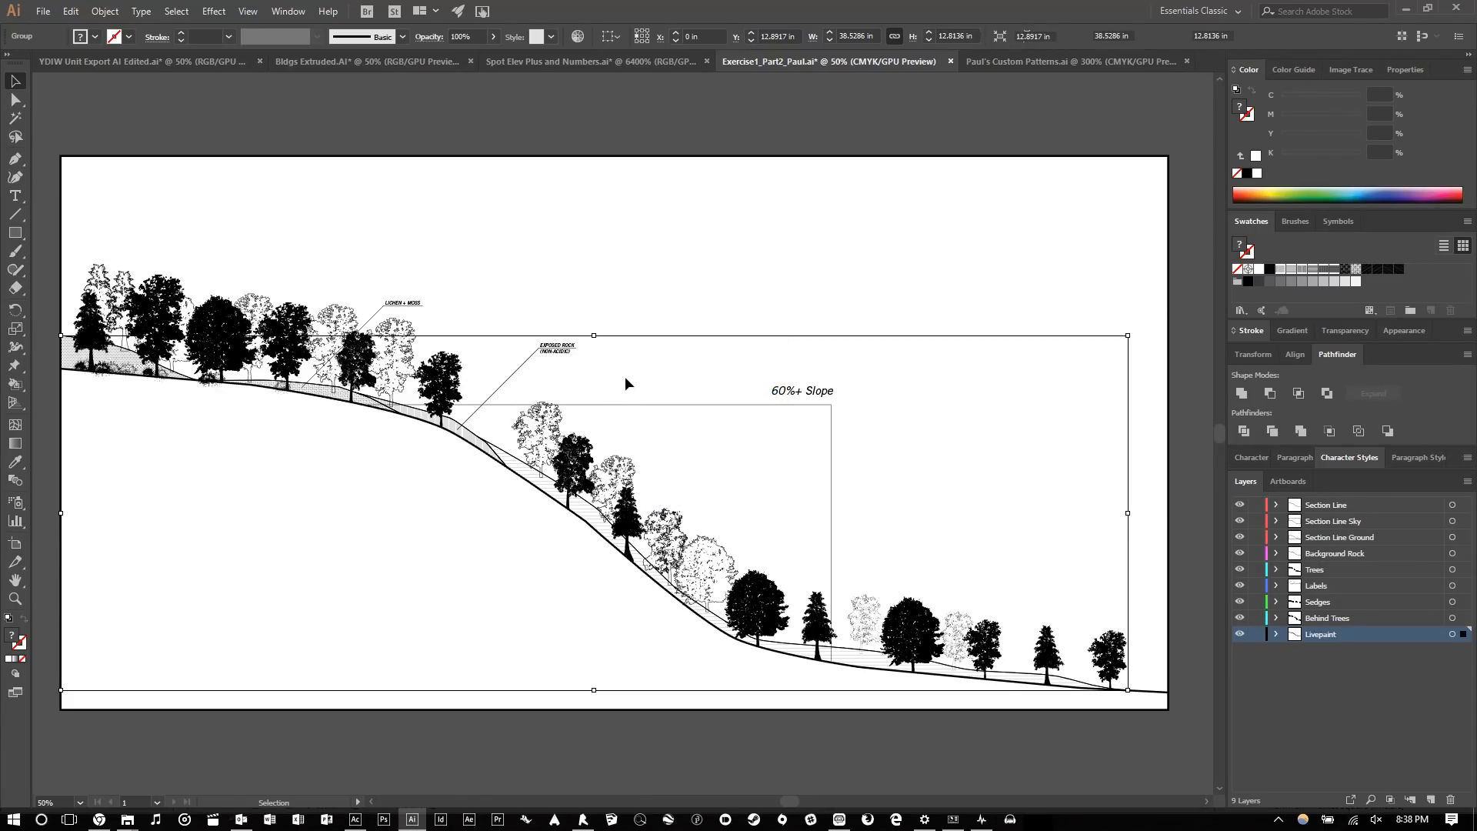
- Move the lower slope's line-pattern shape up above the terrain on its own, undo the move and clear the selection
drag(511, 460, 579, 272)
drag(682, 355, 682, 356)
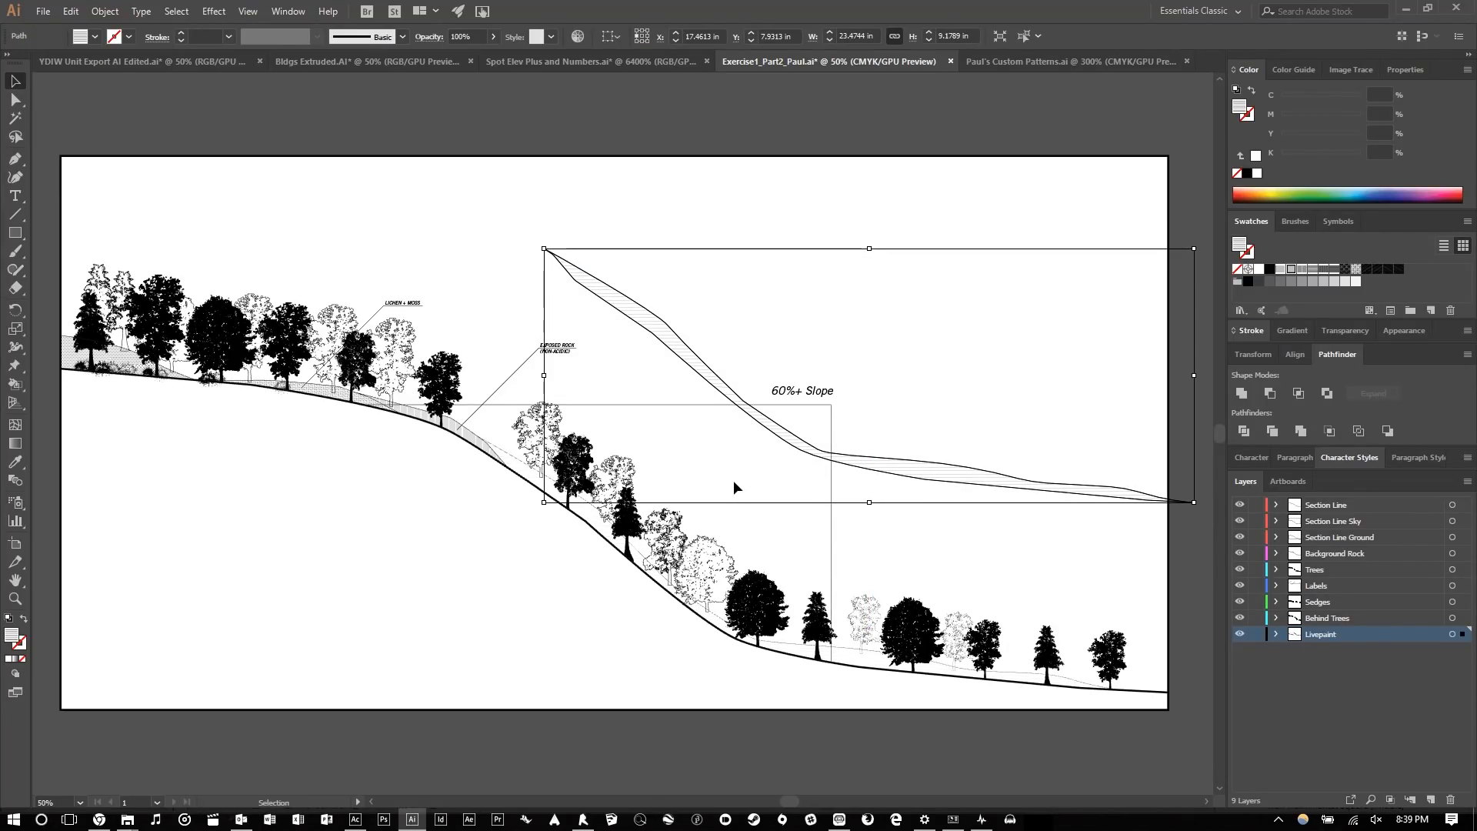
key(ctrl+z)
key(v)
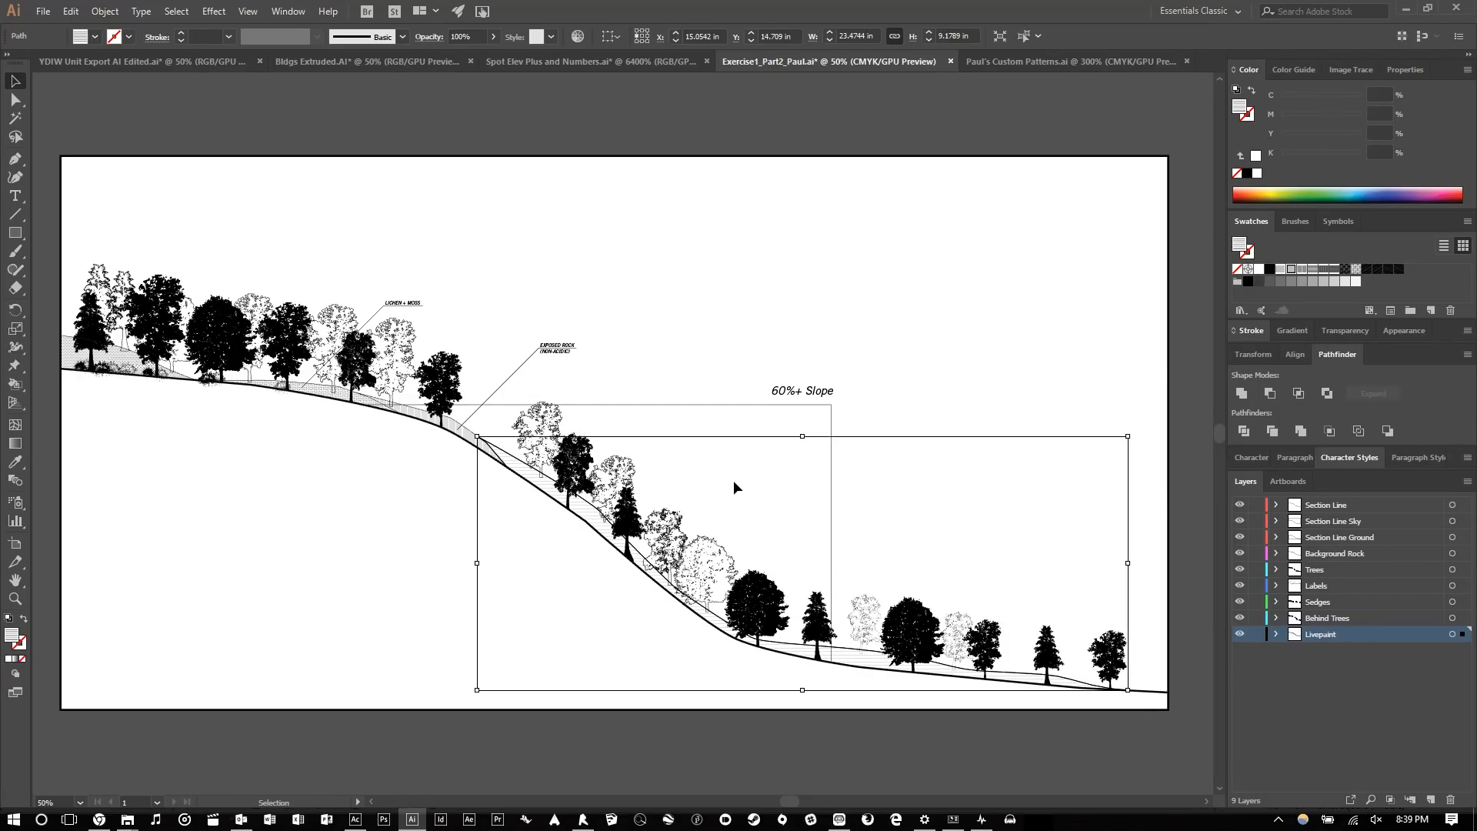
click(735, 486)
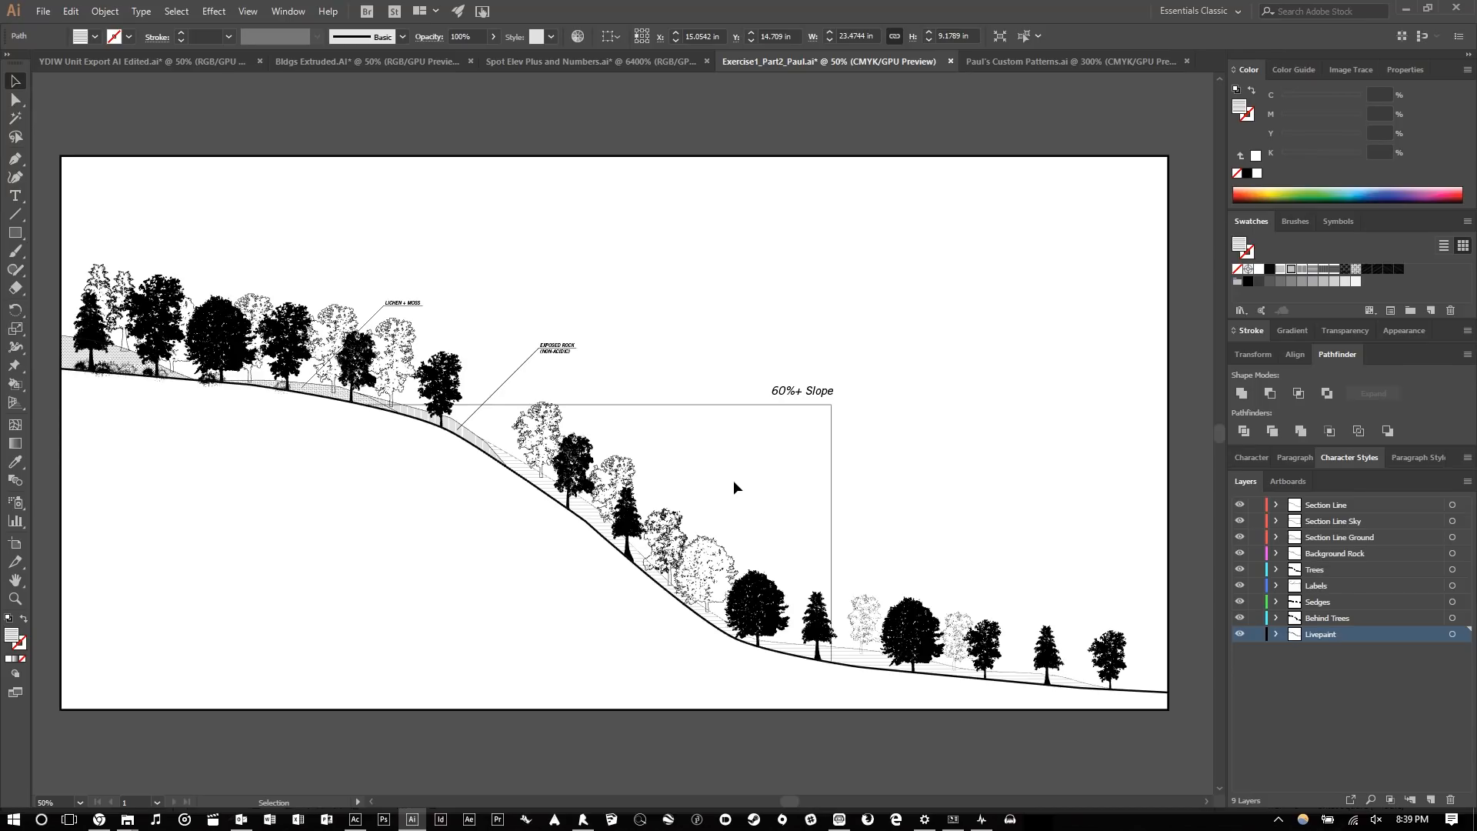